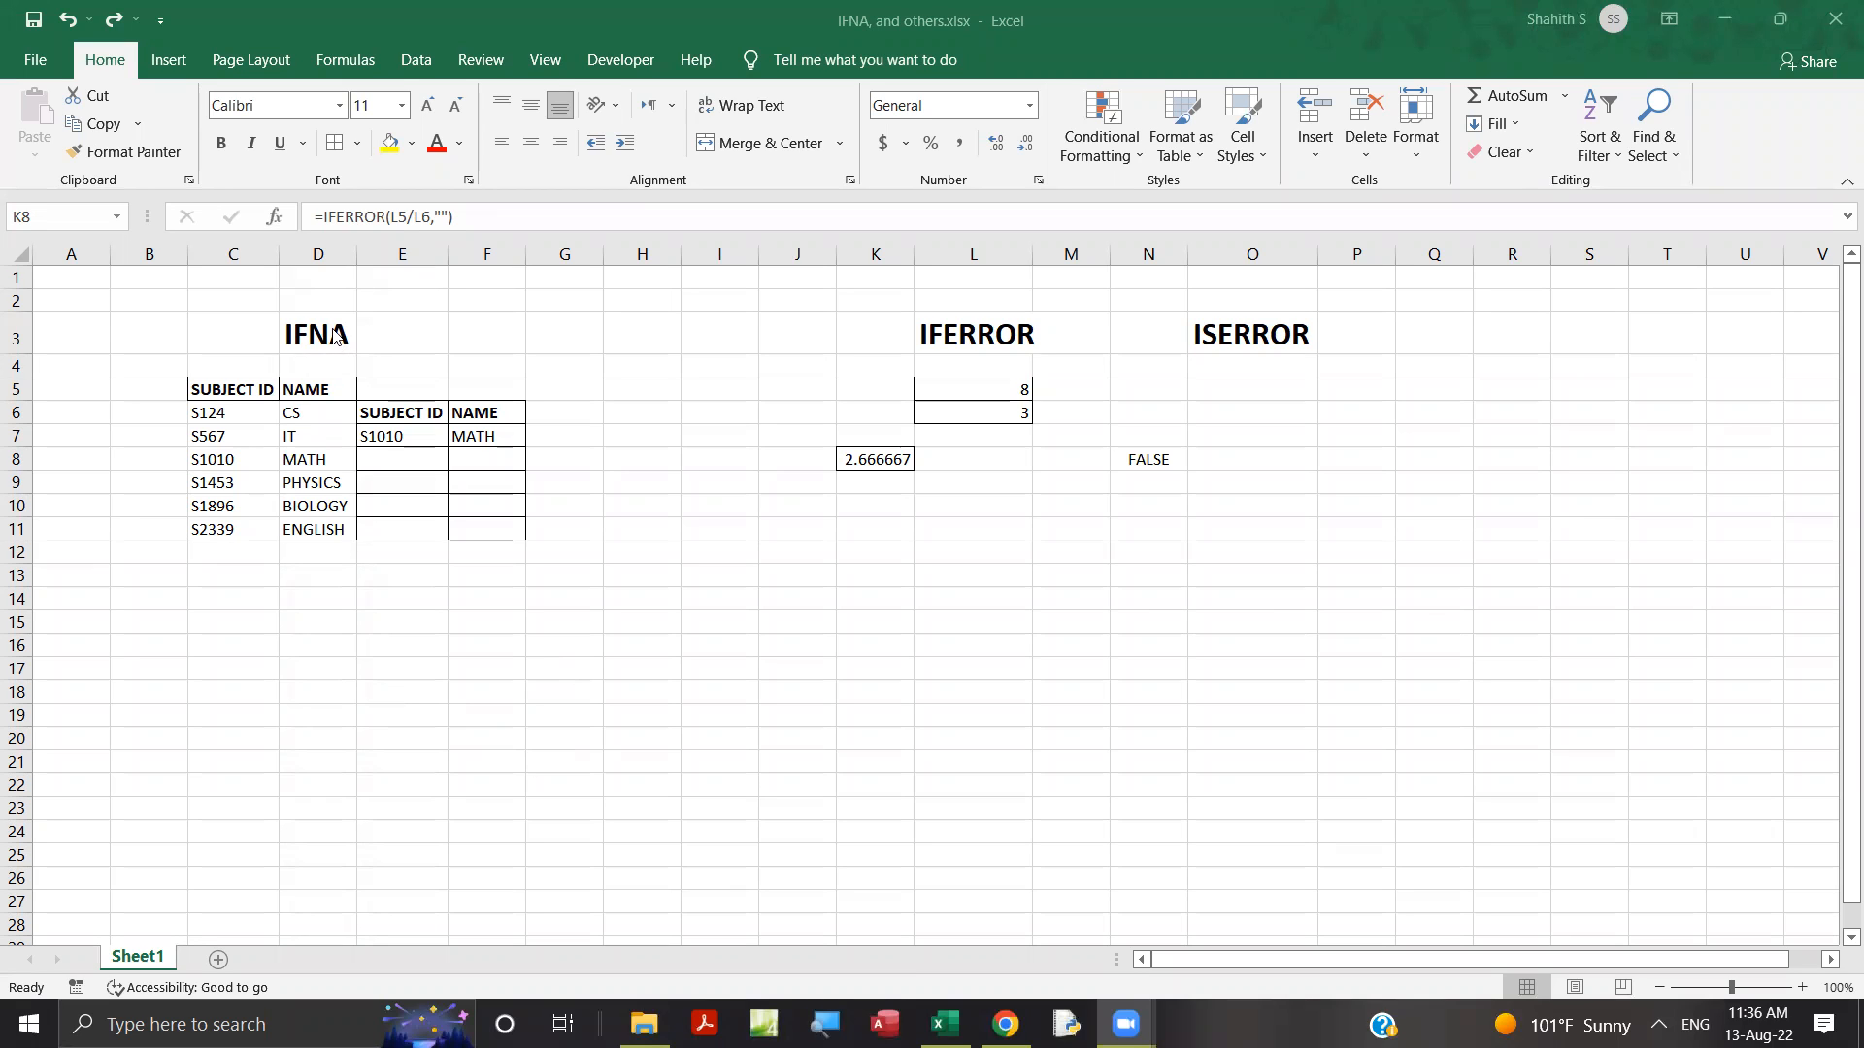
{"action": "left_click", "coordinate": [333, 334]}
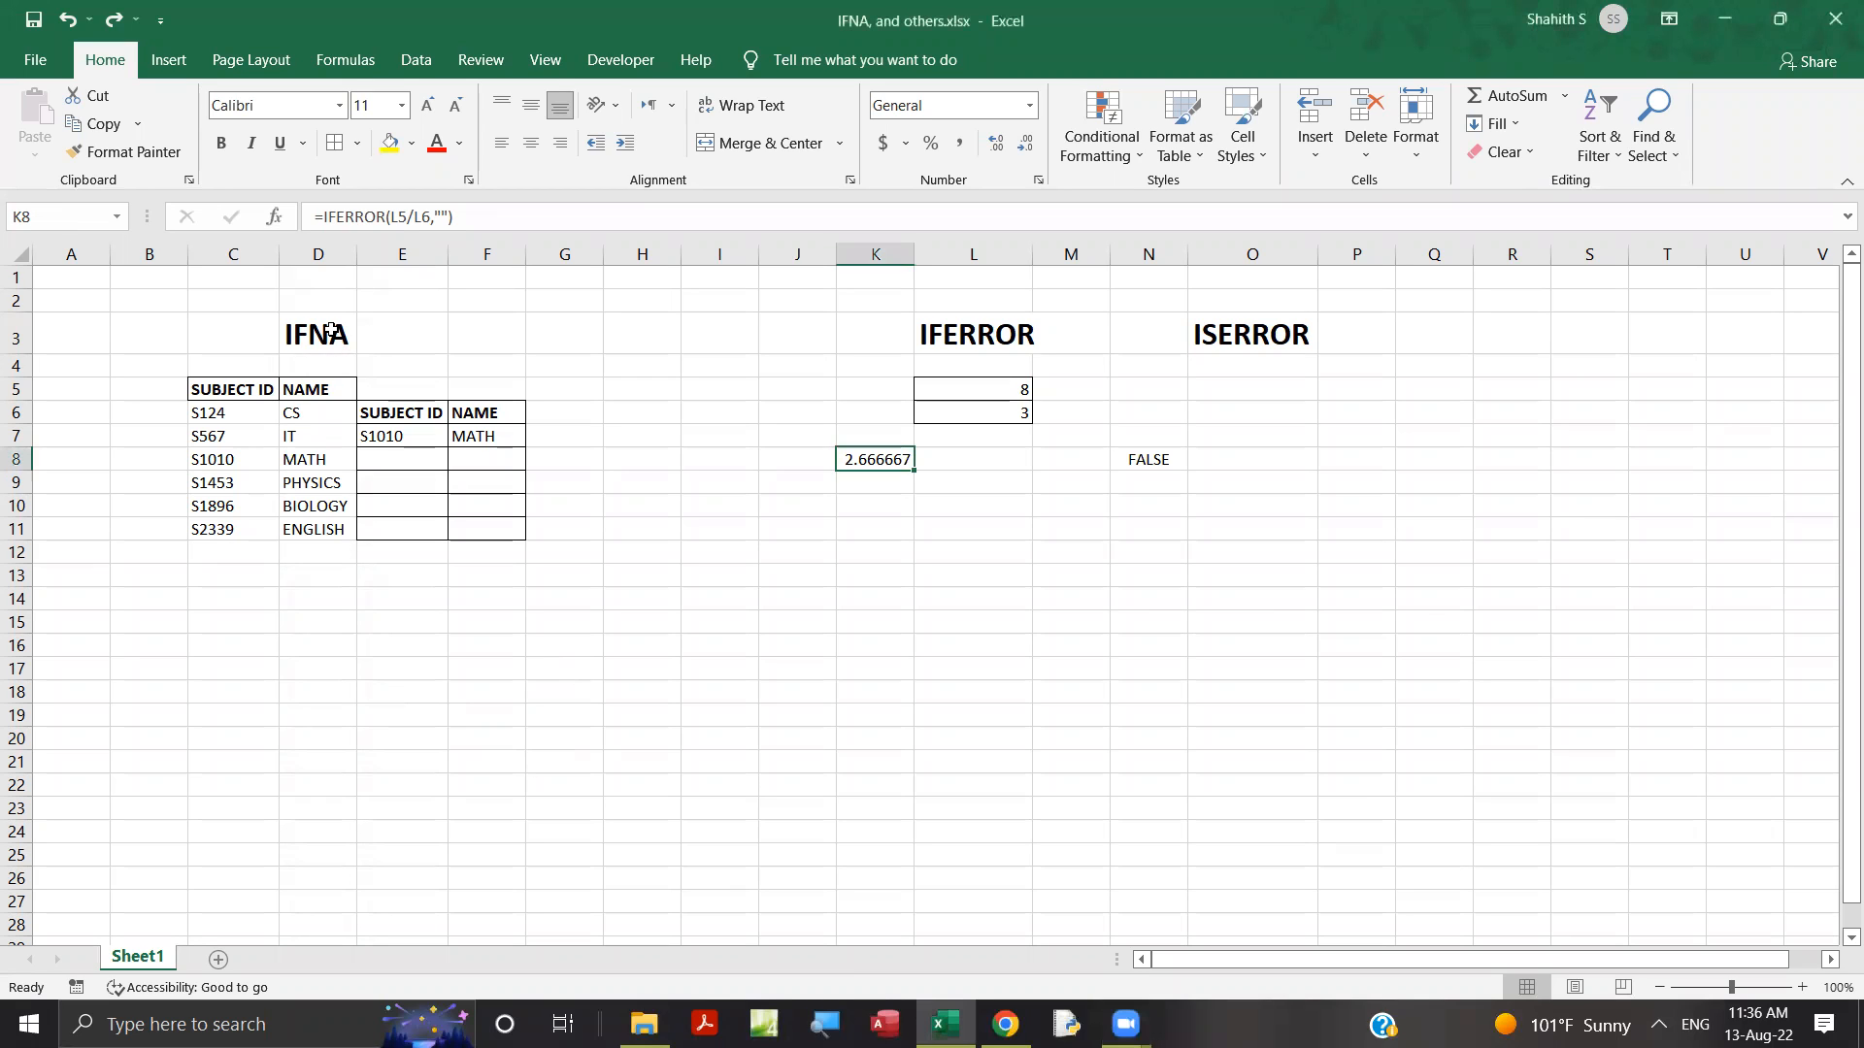
{"action": "left_click", "coordinate": [956, 334]}
{"action": "left_click", "coordinate": [1238, 342]}
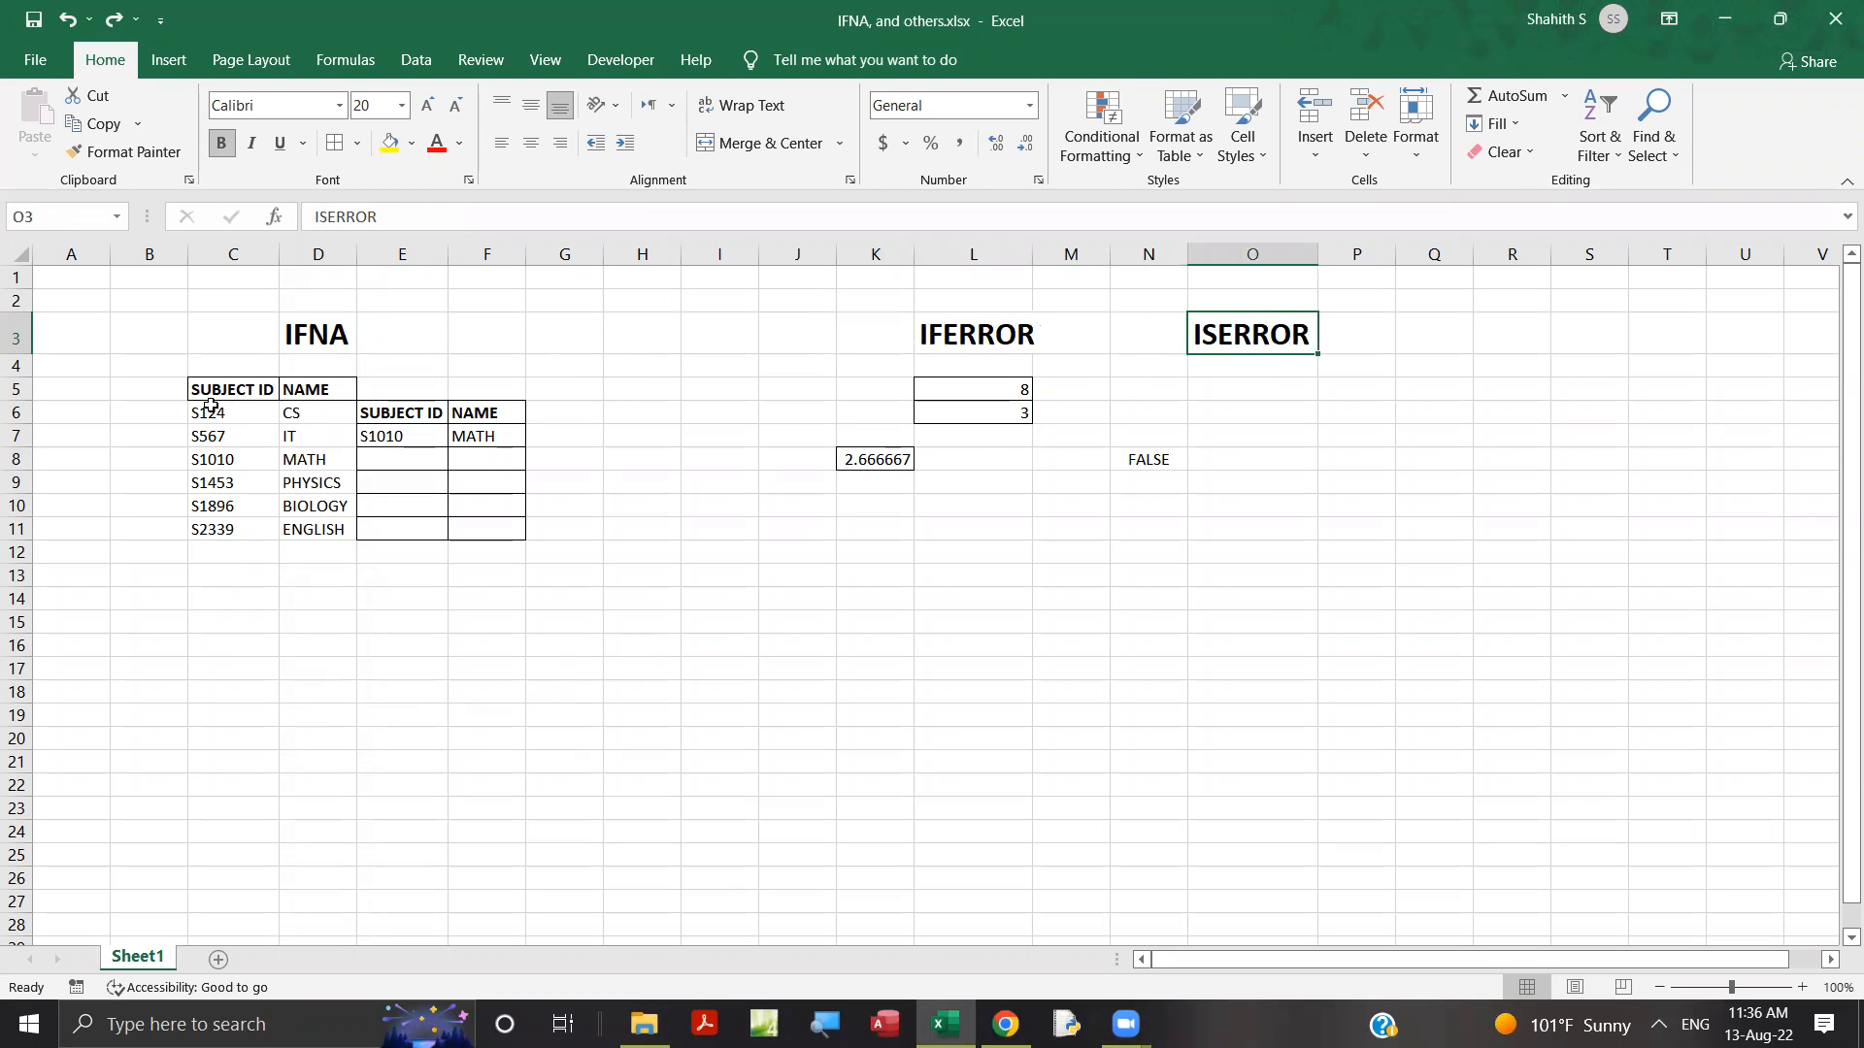
Apply borders to the subject ID and name table in C5:D11.
{"action": "left_click_drag", "start_coordinate": [210, 398], "coordinate": [313, 537]}
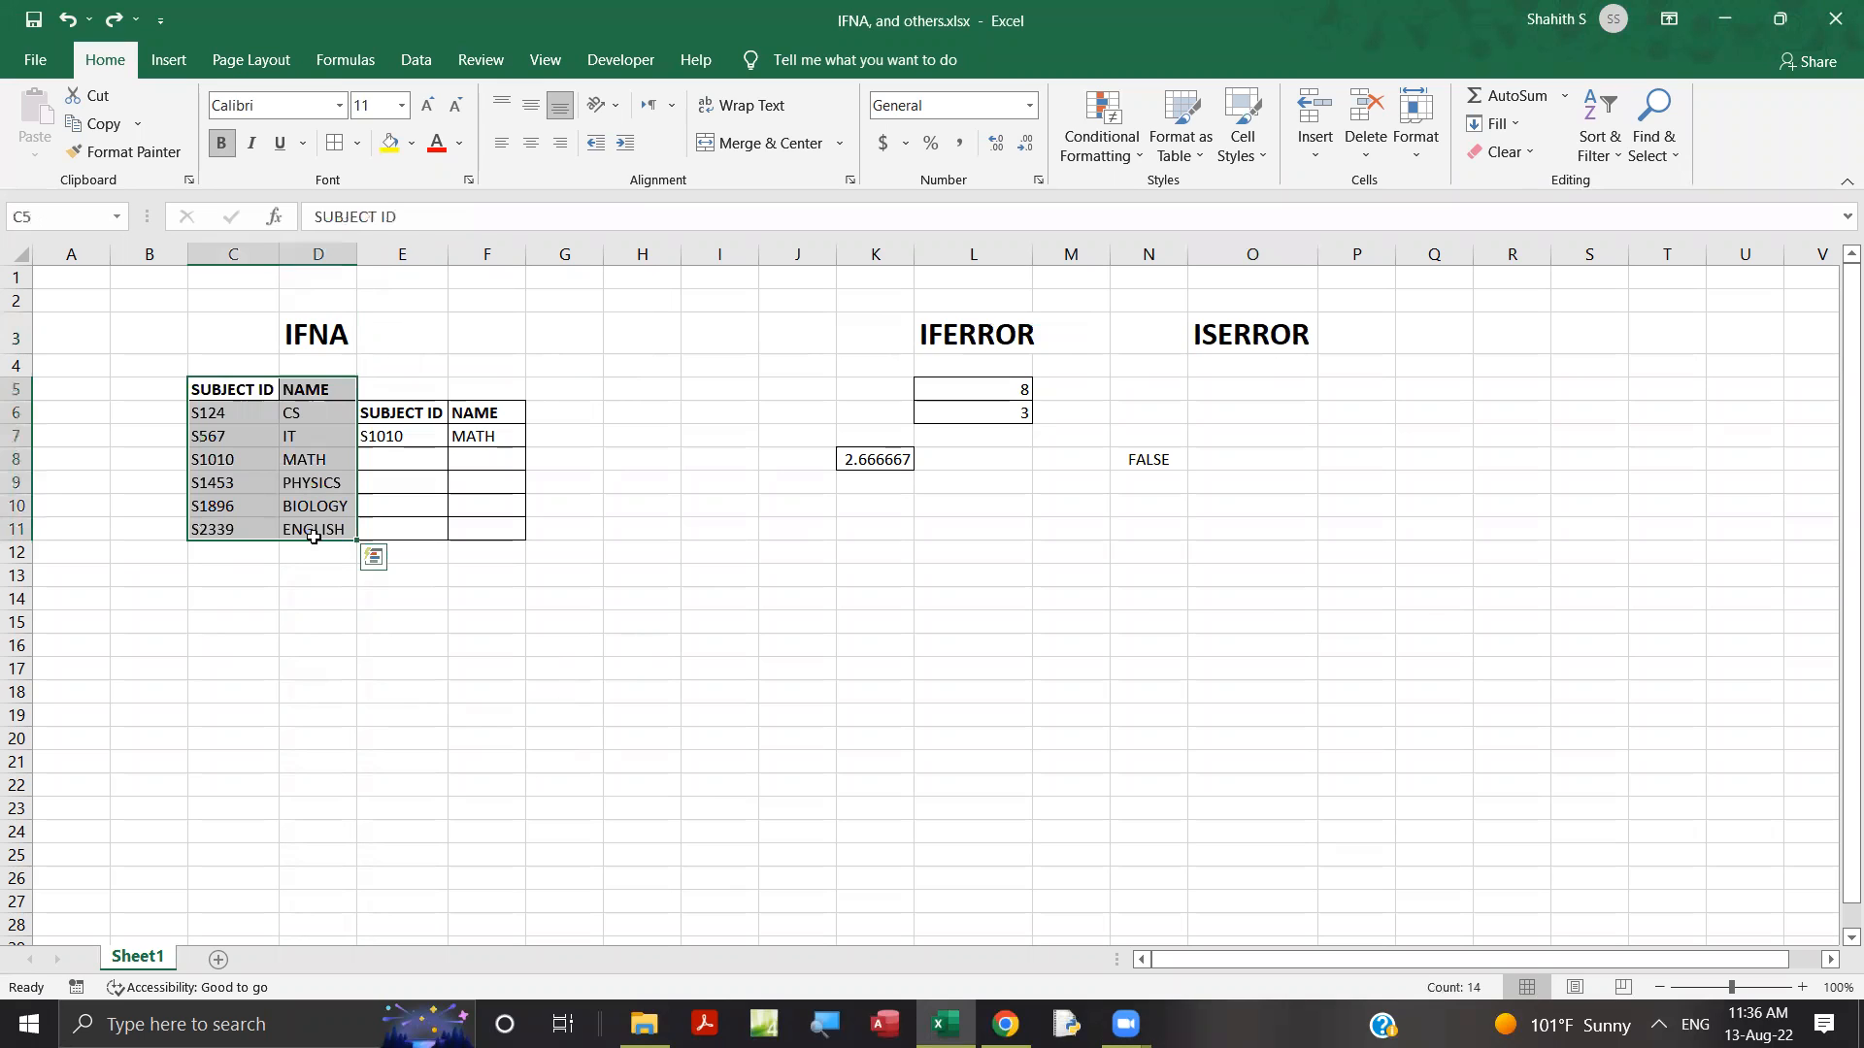
{"action": "left_click", "coordinate": [334, 143]}
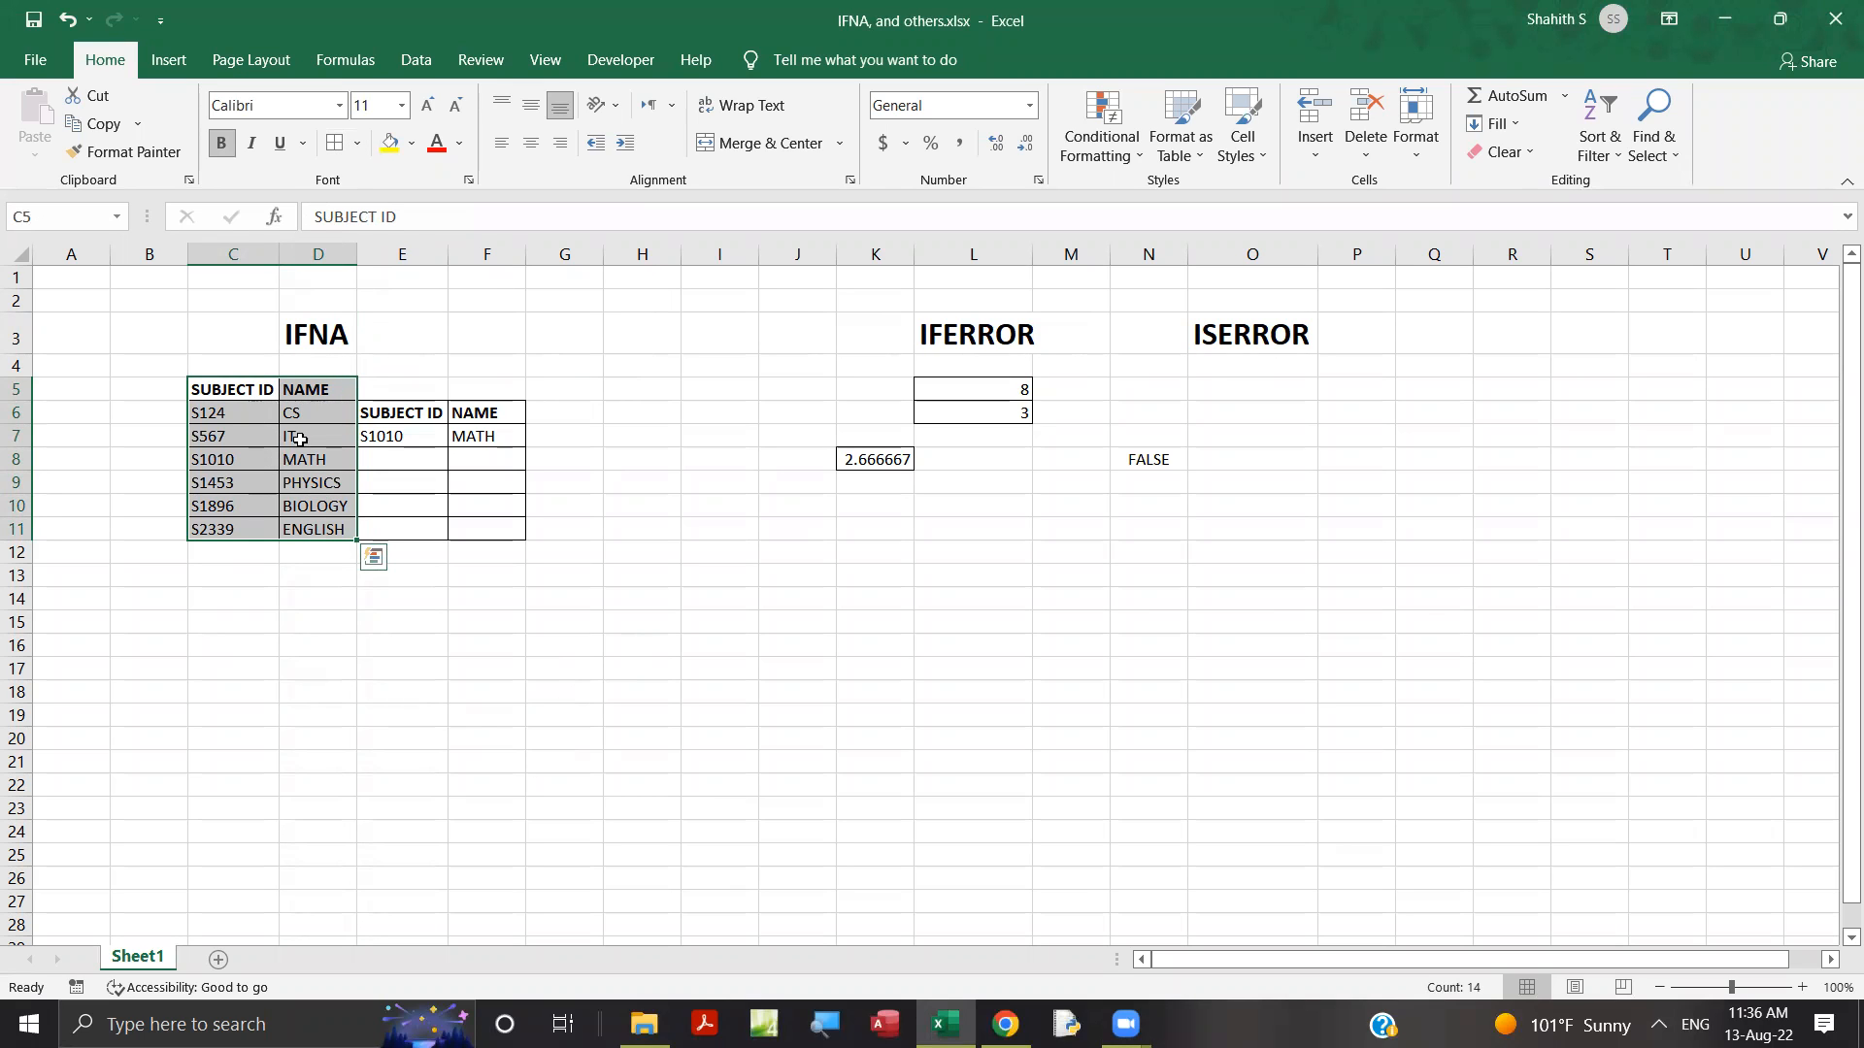
Examine the subject table and the existing VLOOKUP formula in F7, including its lookup value and table range.
{"action": "left_click_drag", "start_coordinate": [212, 419], "coordinate": [216, 529]}
{"action": "left_click_drag", "start_coordinate": [301, 416], "coordinate": [310, 516]}
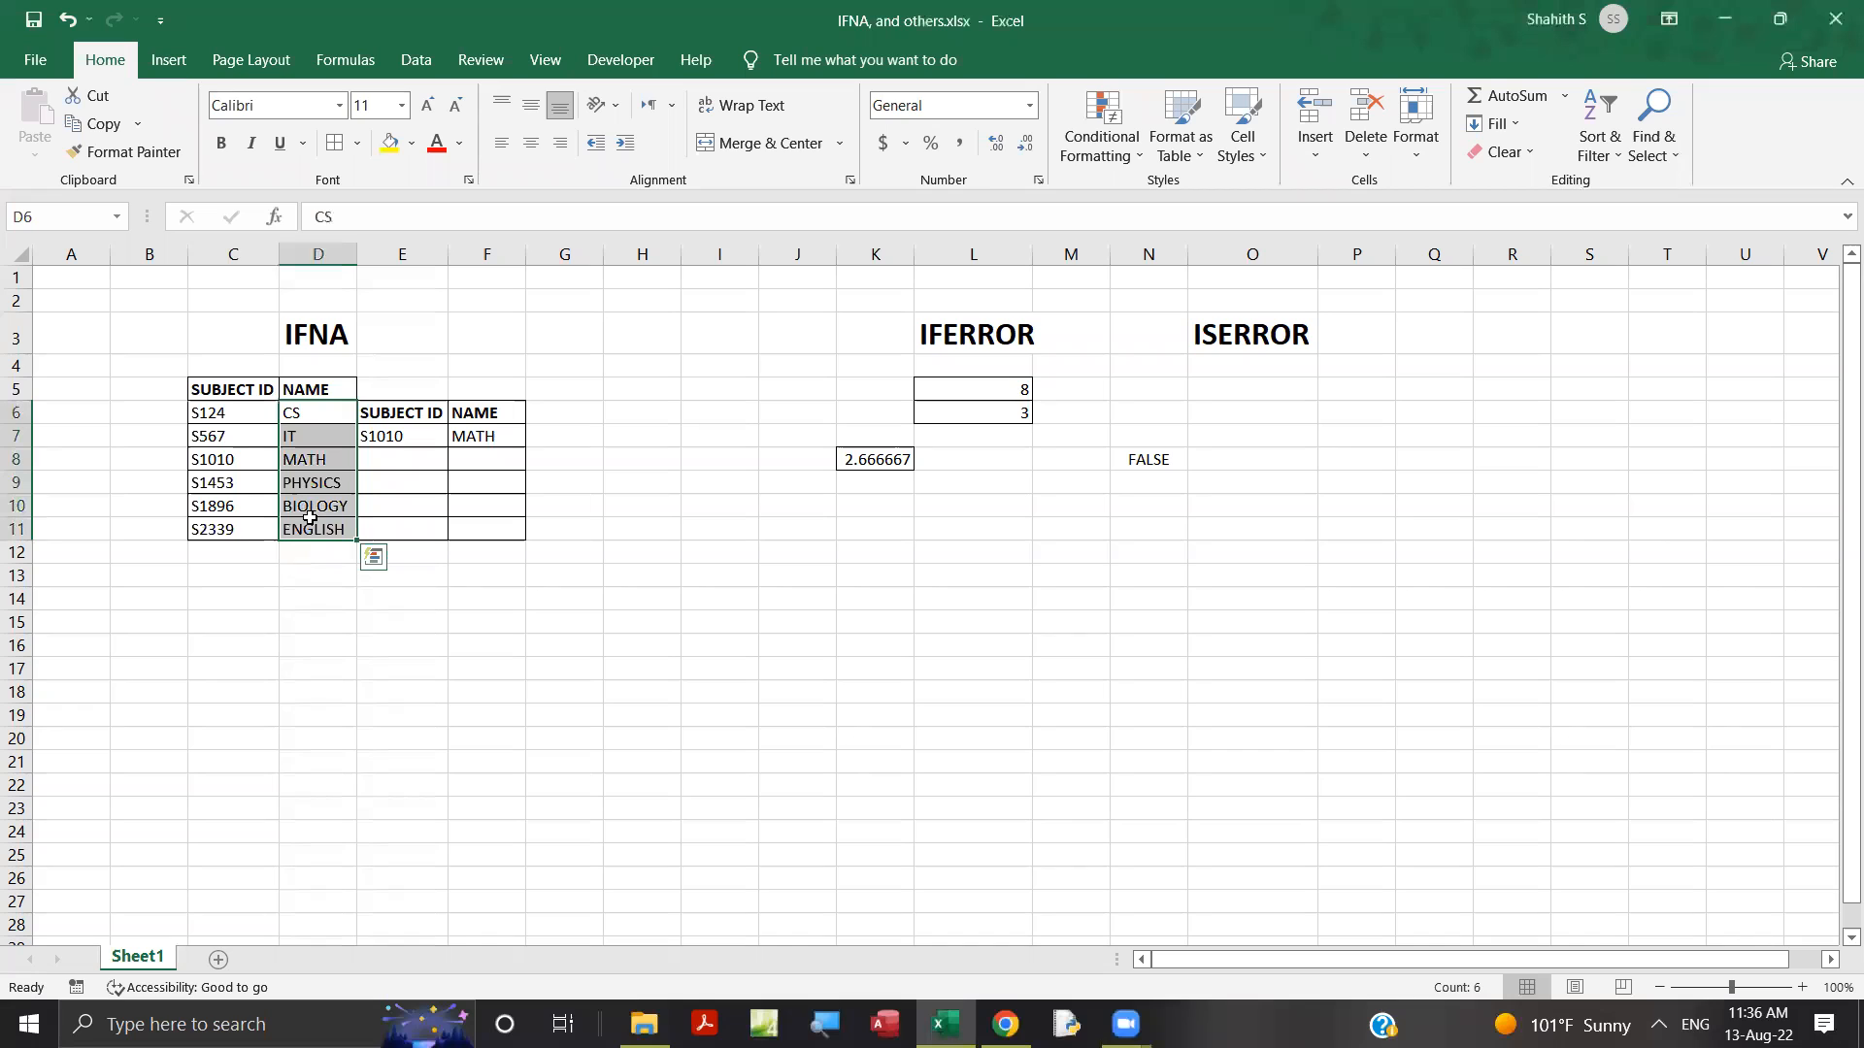
{"action": "left_click", "coordinate": [471, 647]}
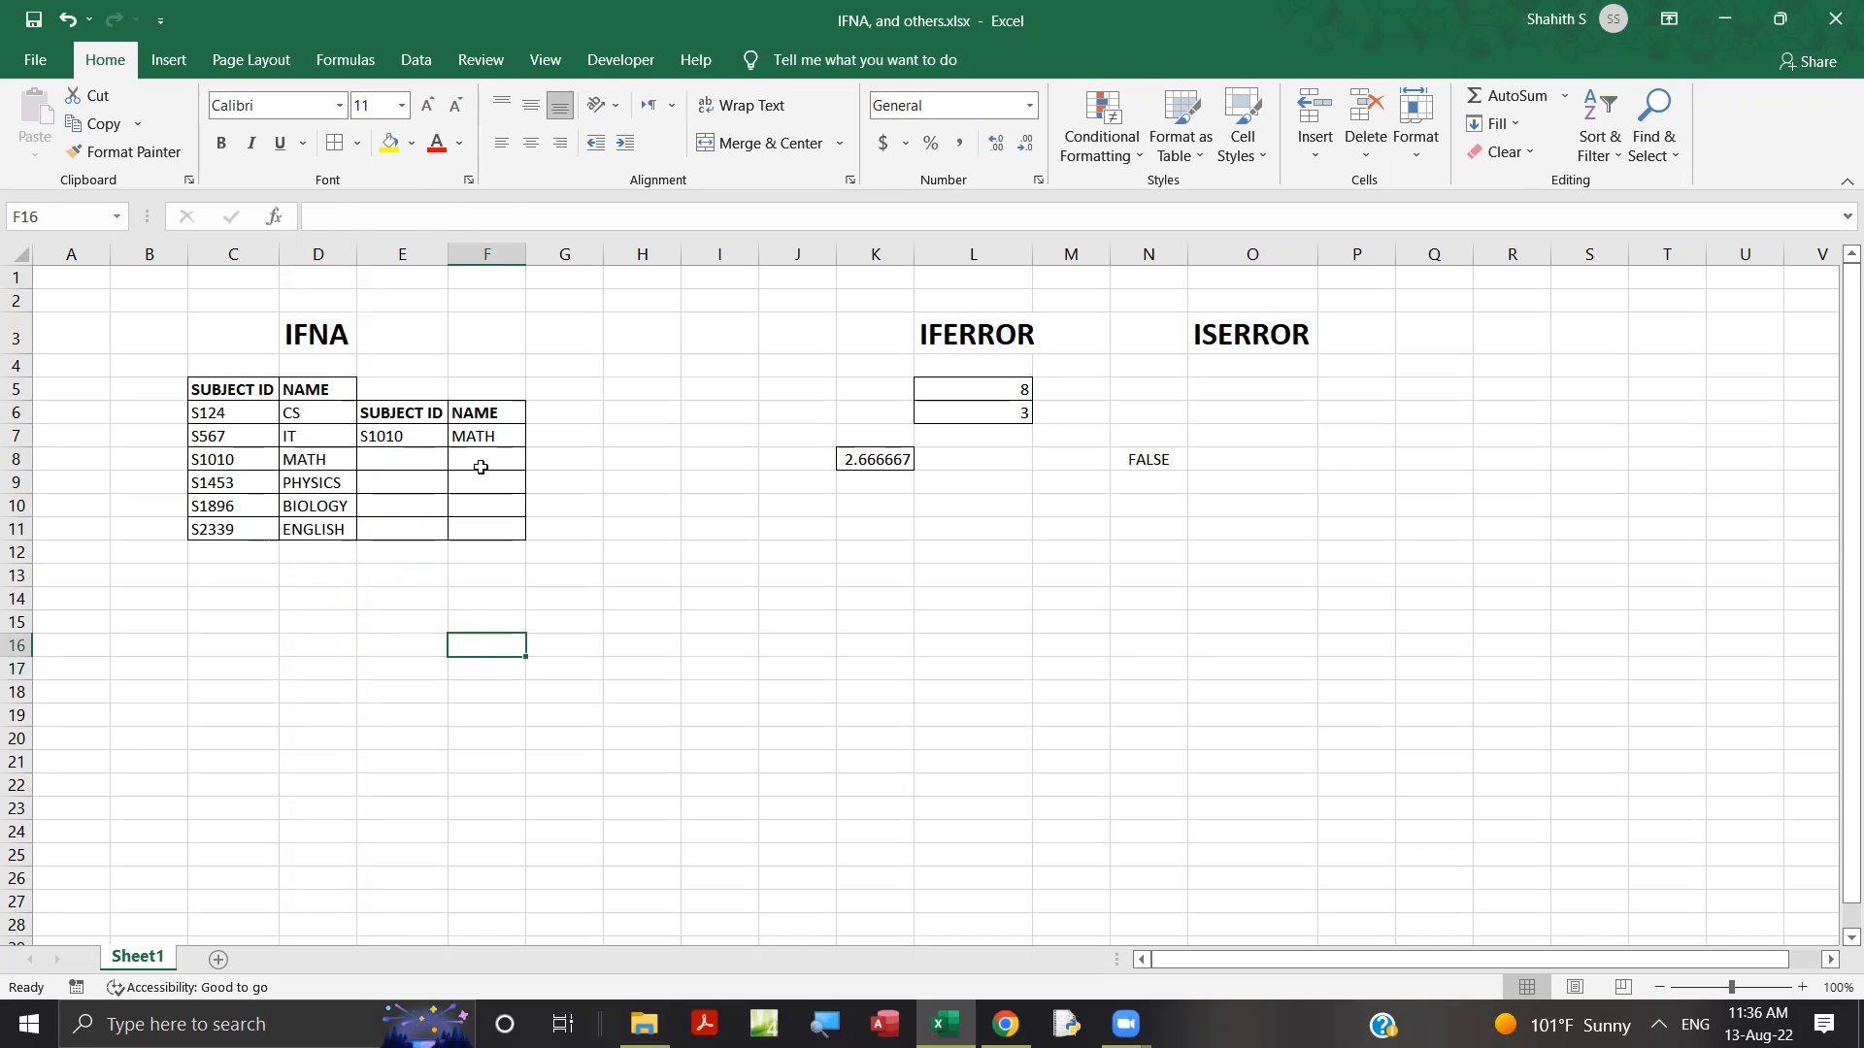
{"action": "left_click", "coordinate": [478, 465]}
{"action": "left_click", "coordinate": [393, 437]}
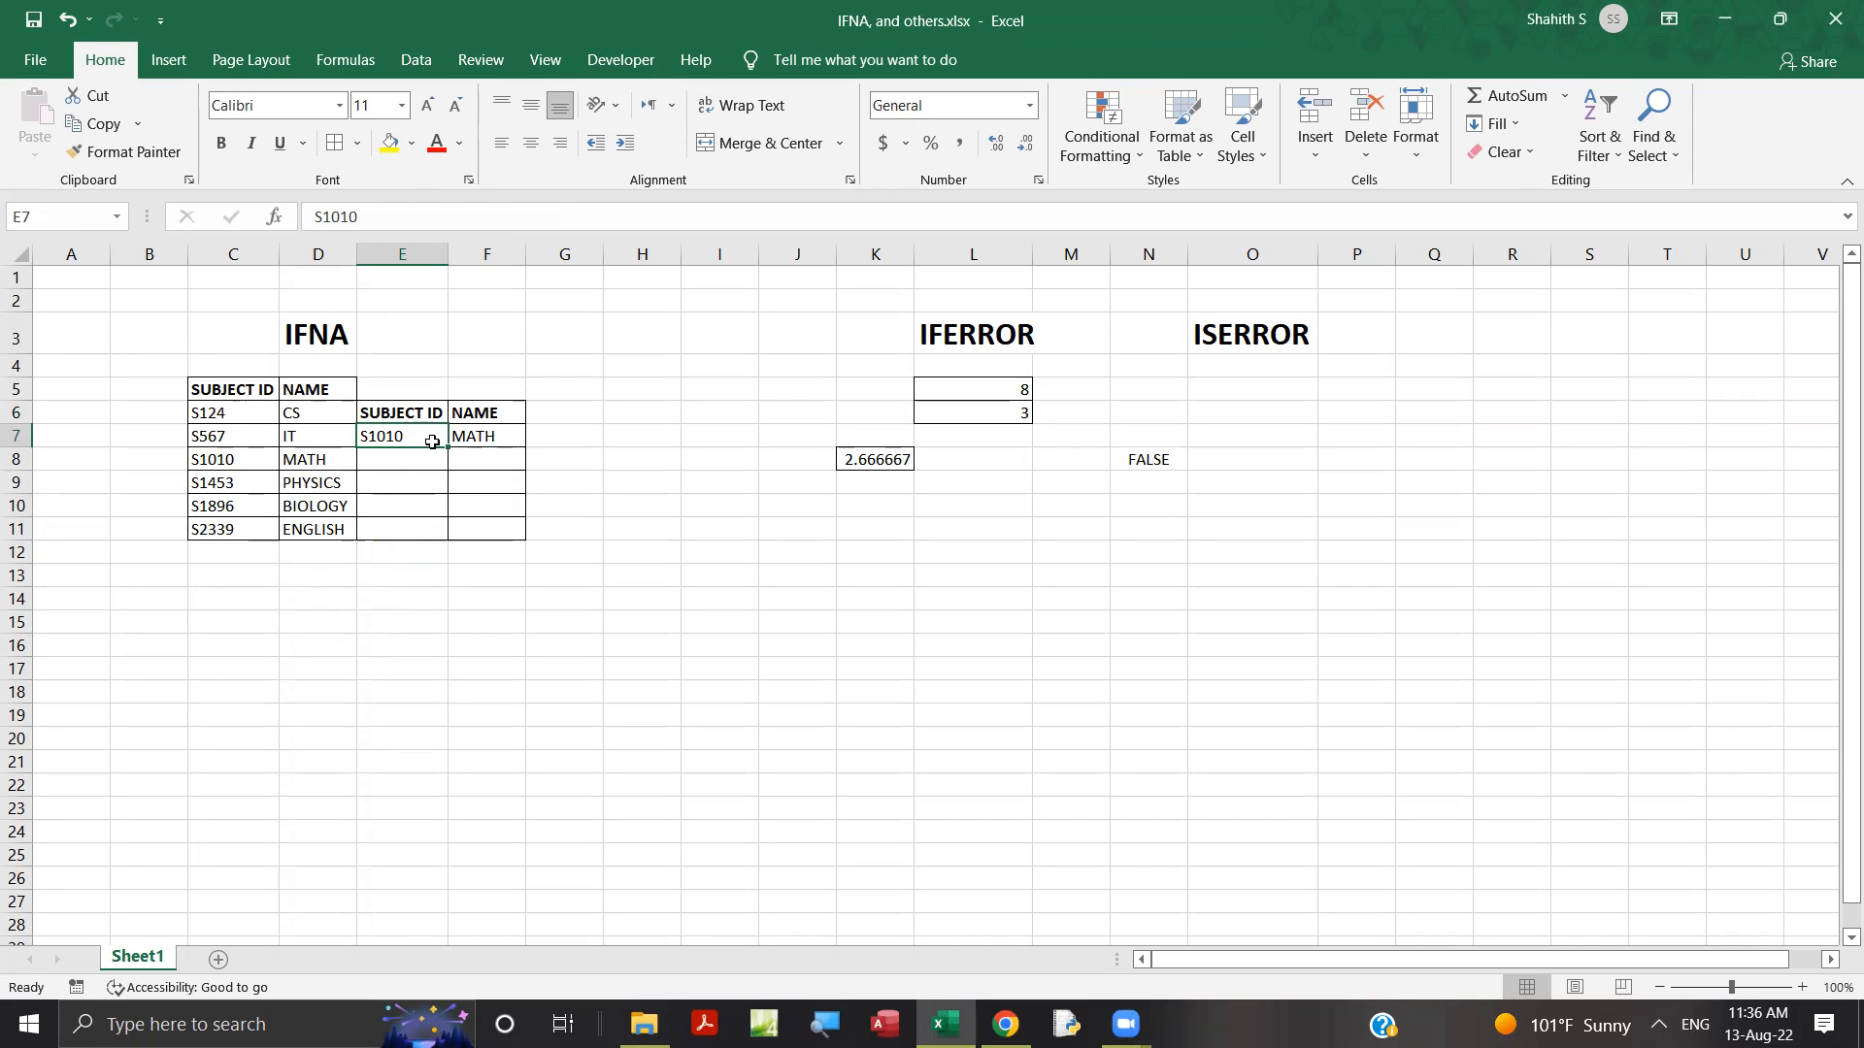
{"action": "left_click", "coordinate": [472, 438]}
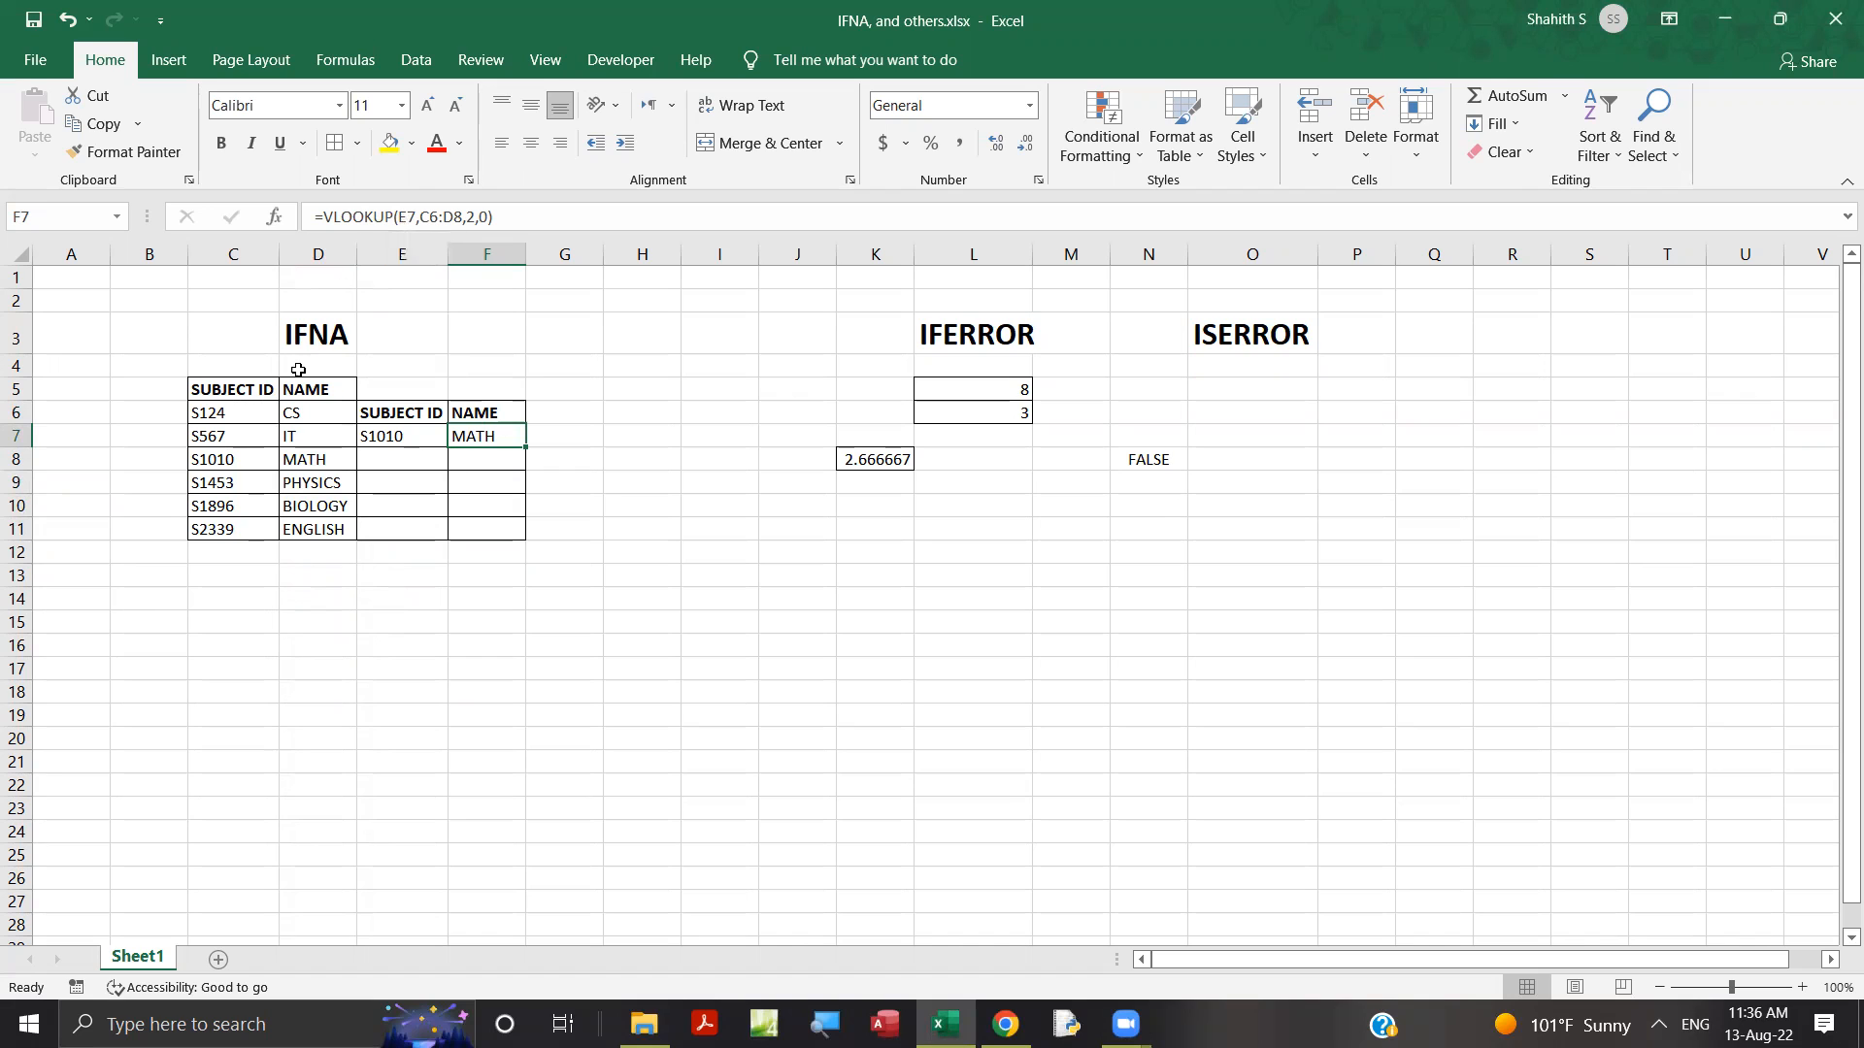
{"action": "left_click", "coordinate": [398, 216]}
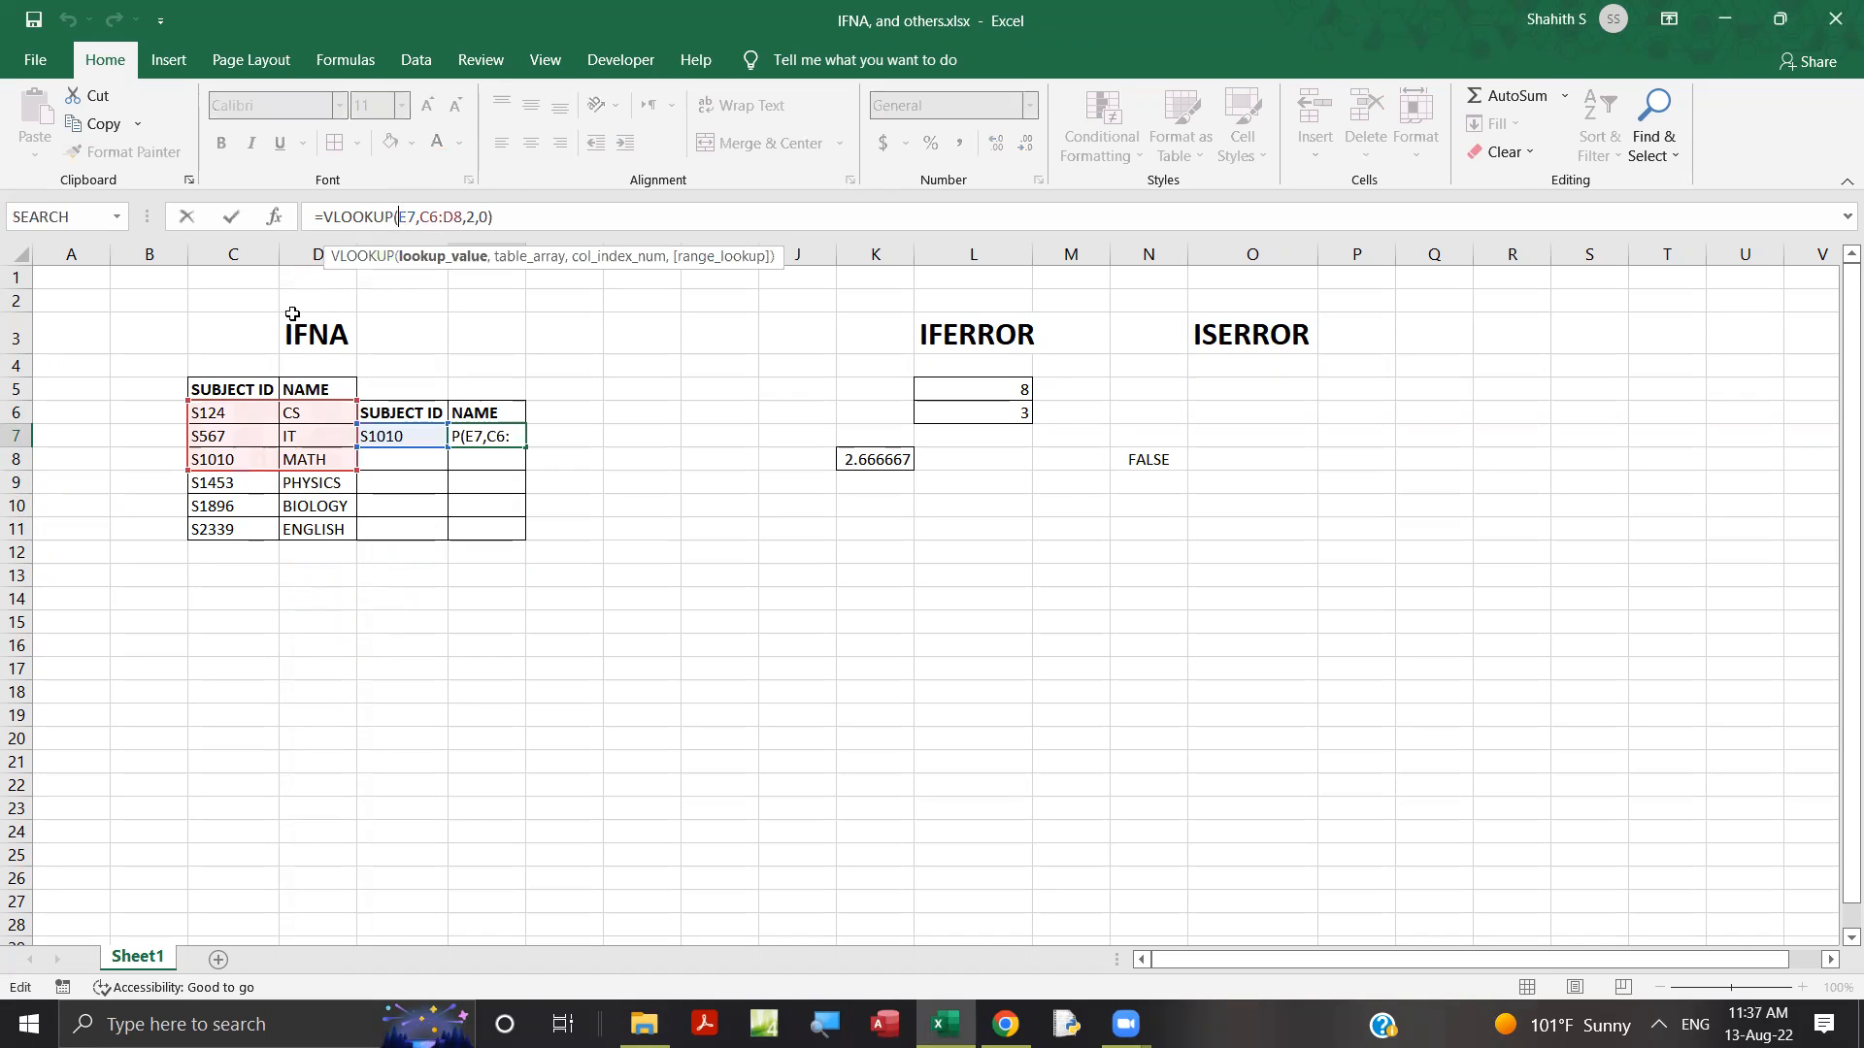
{"action": "left_click", "coordinate": [412, 435]}
{"action": "key", "text": "BackSpace"}
{"action": "key", "text": "BackSpace"}
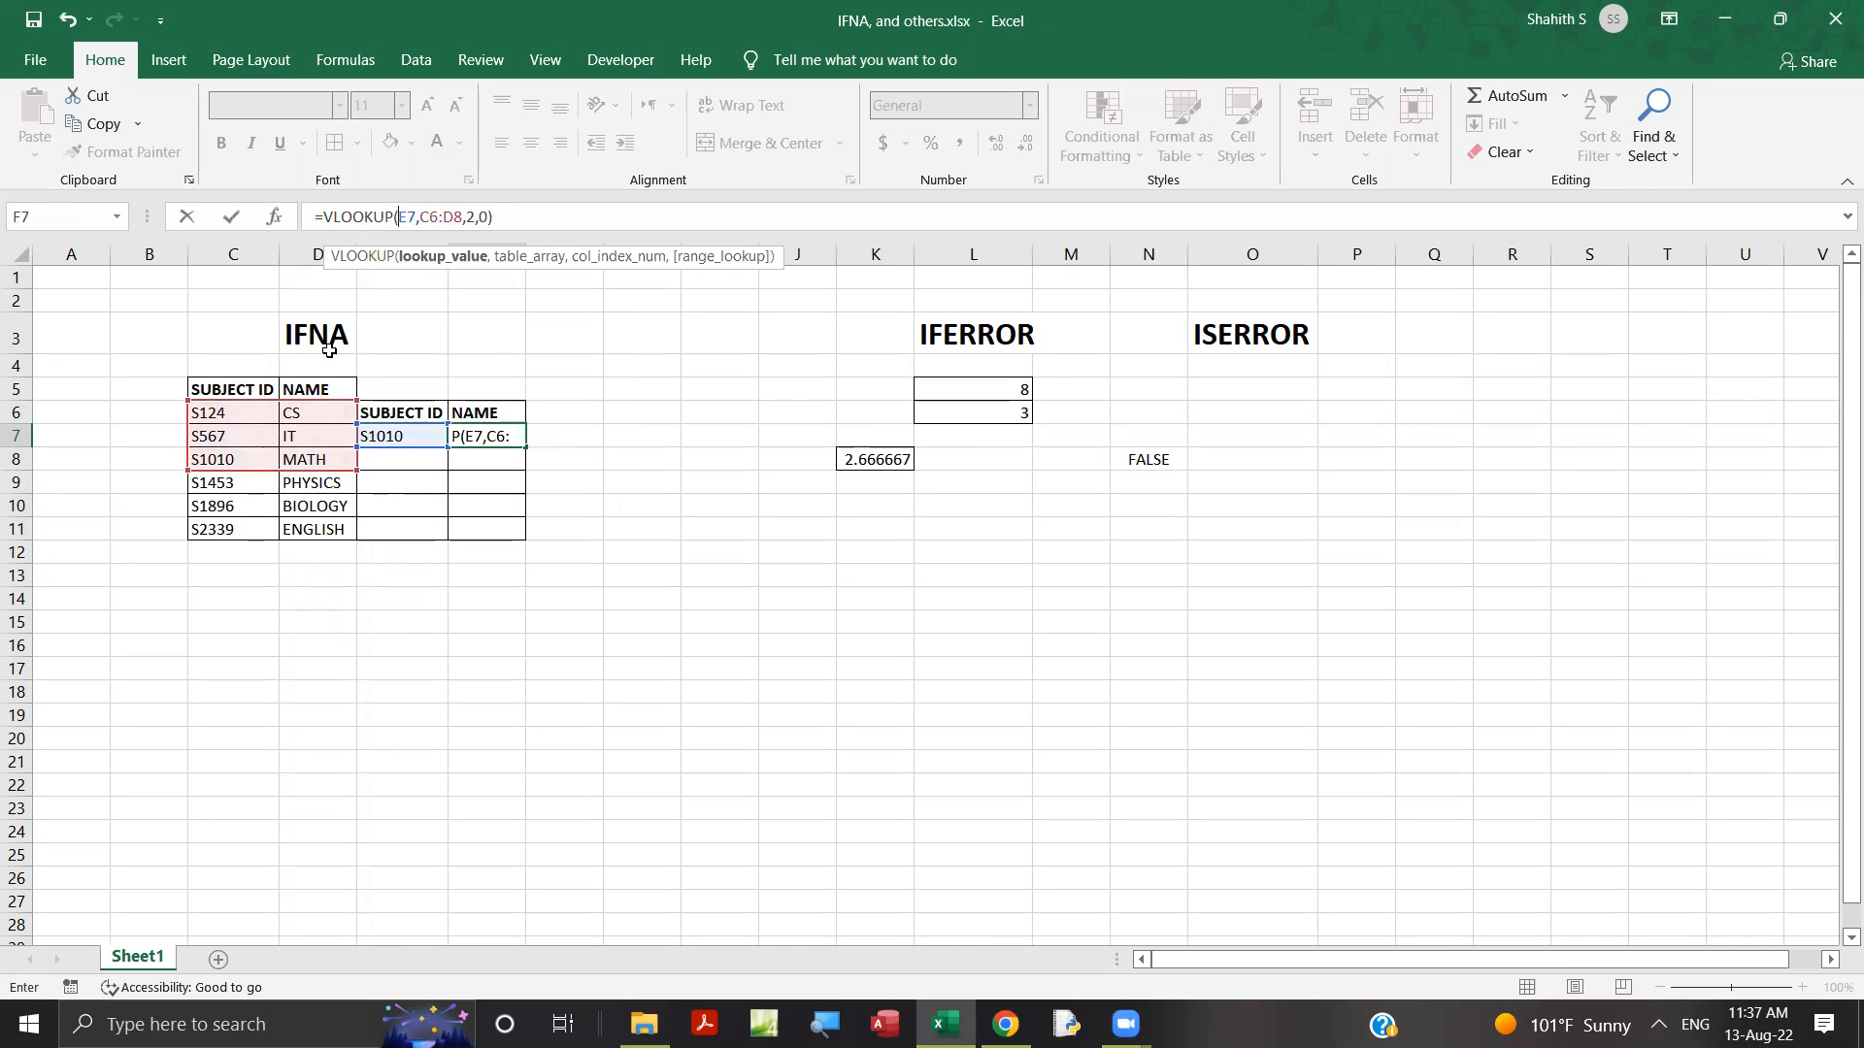
{"action": "left_click", "coordinate": [433, 215]}
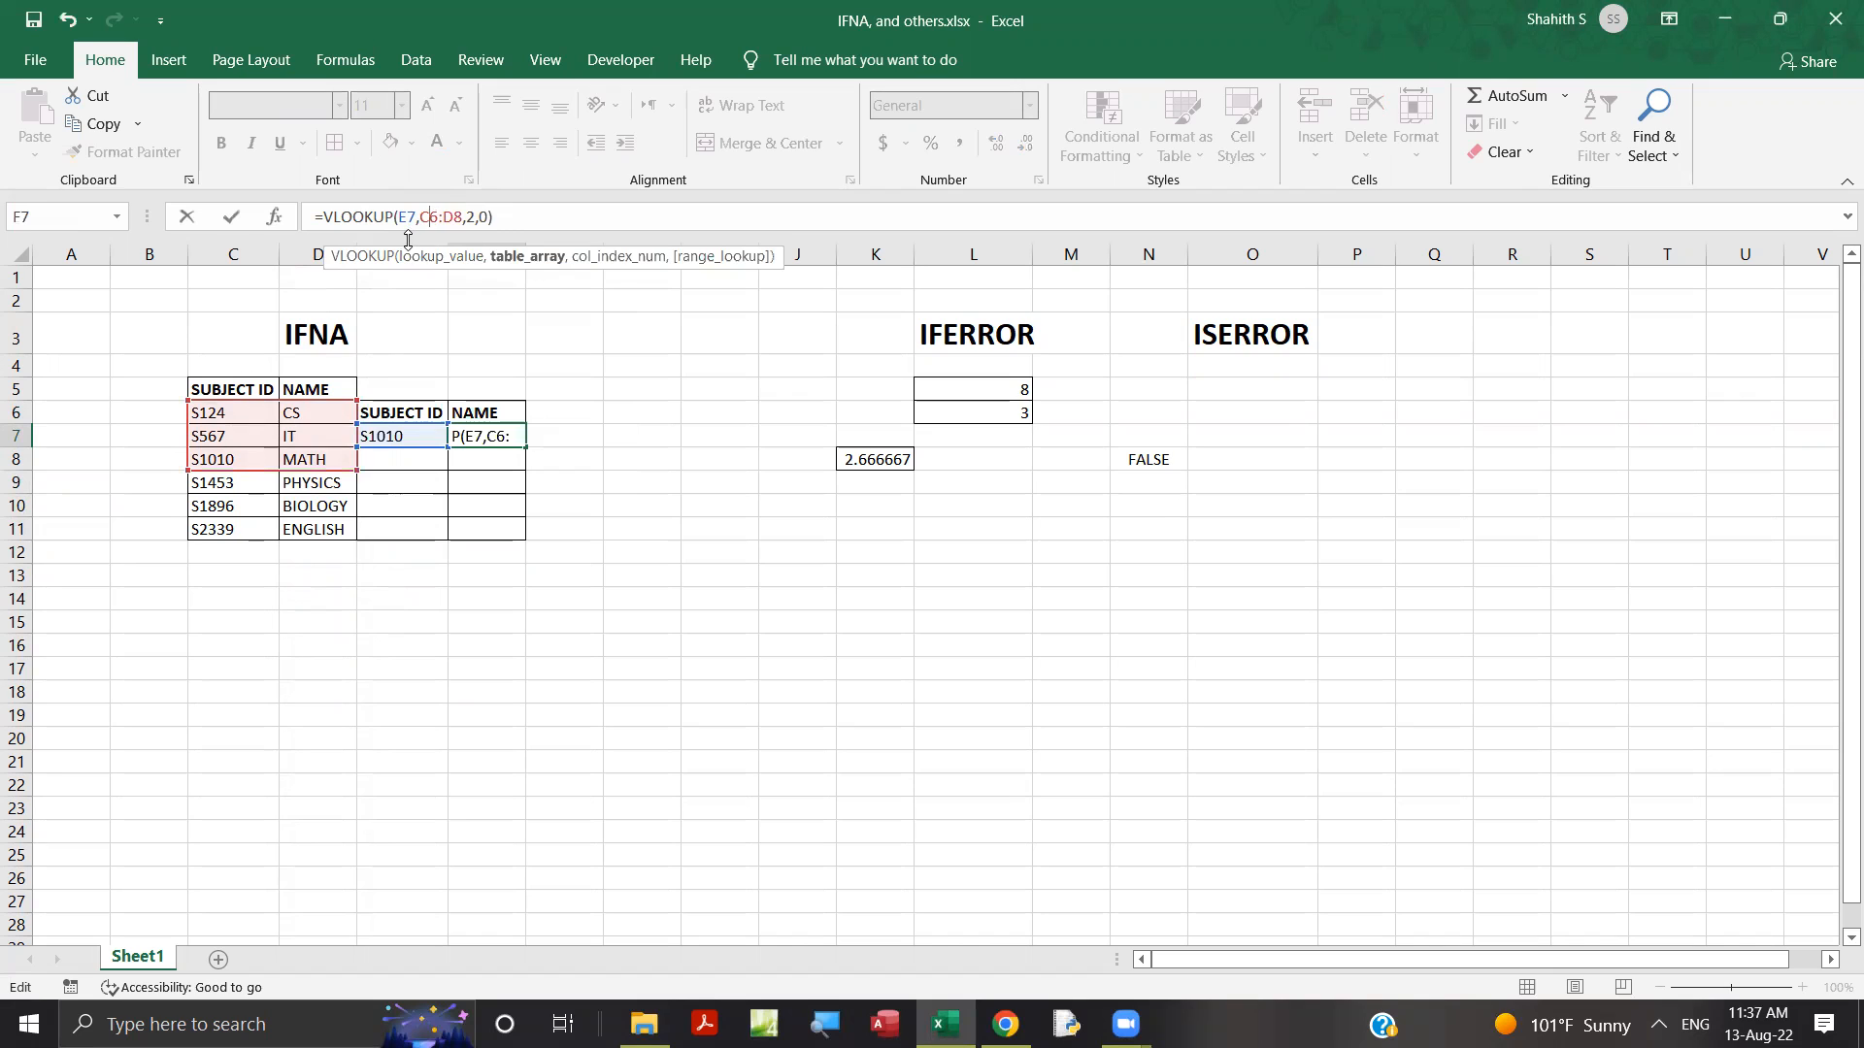
{"action": "left_click_drag", "start_coordinate": [234, 410], "coordinate": [304, 534]}
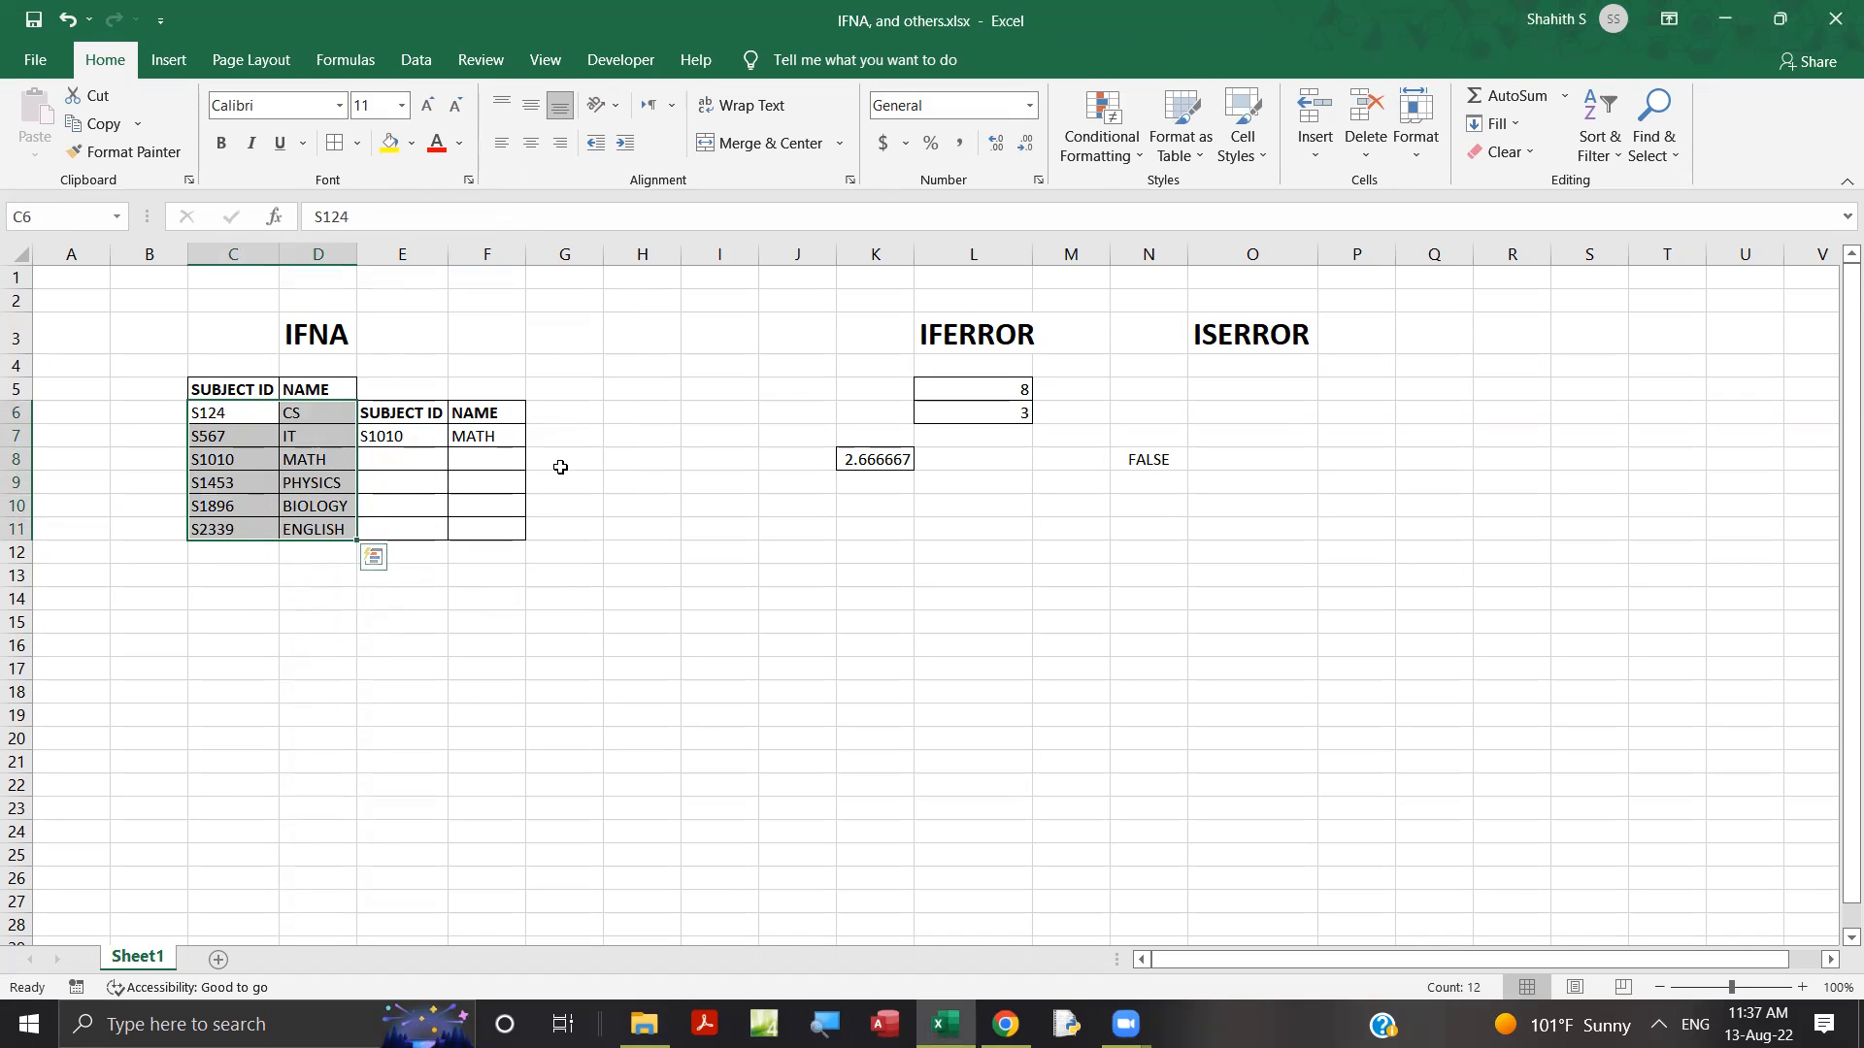
Clear the existing formula in F7 and begin a new VLOOKUP formula in its place.
{"action": "left_click", "coordinate": [484, 436]}
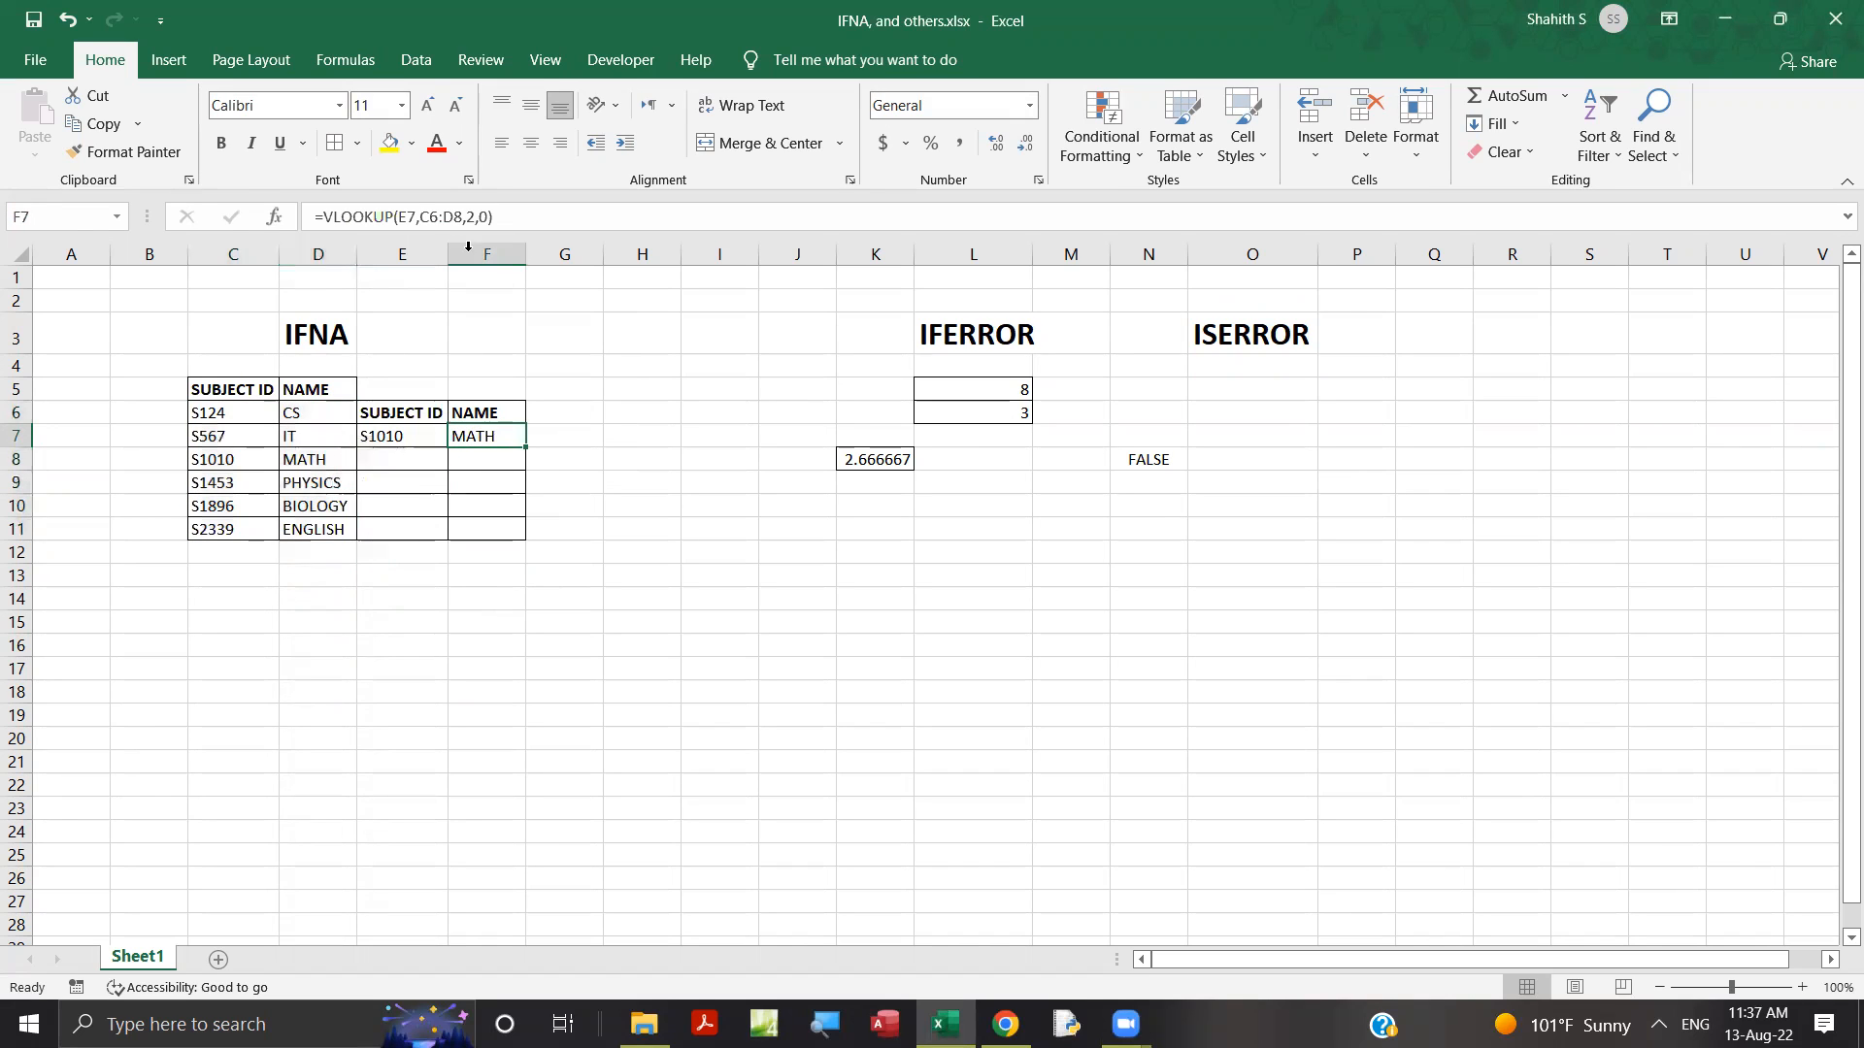
{"action": "left_click_drag", "start_coordinate": [463, 214], "coordinate": [311, 215]}
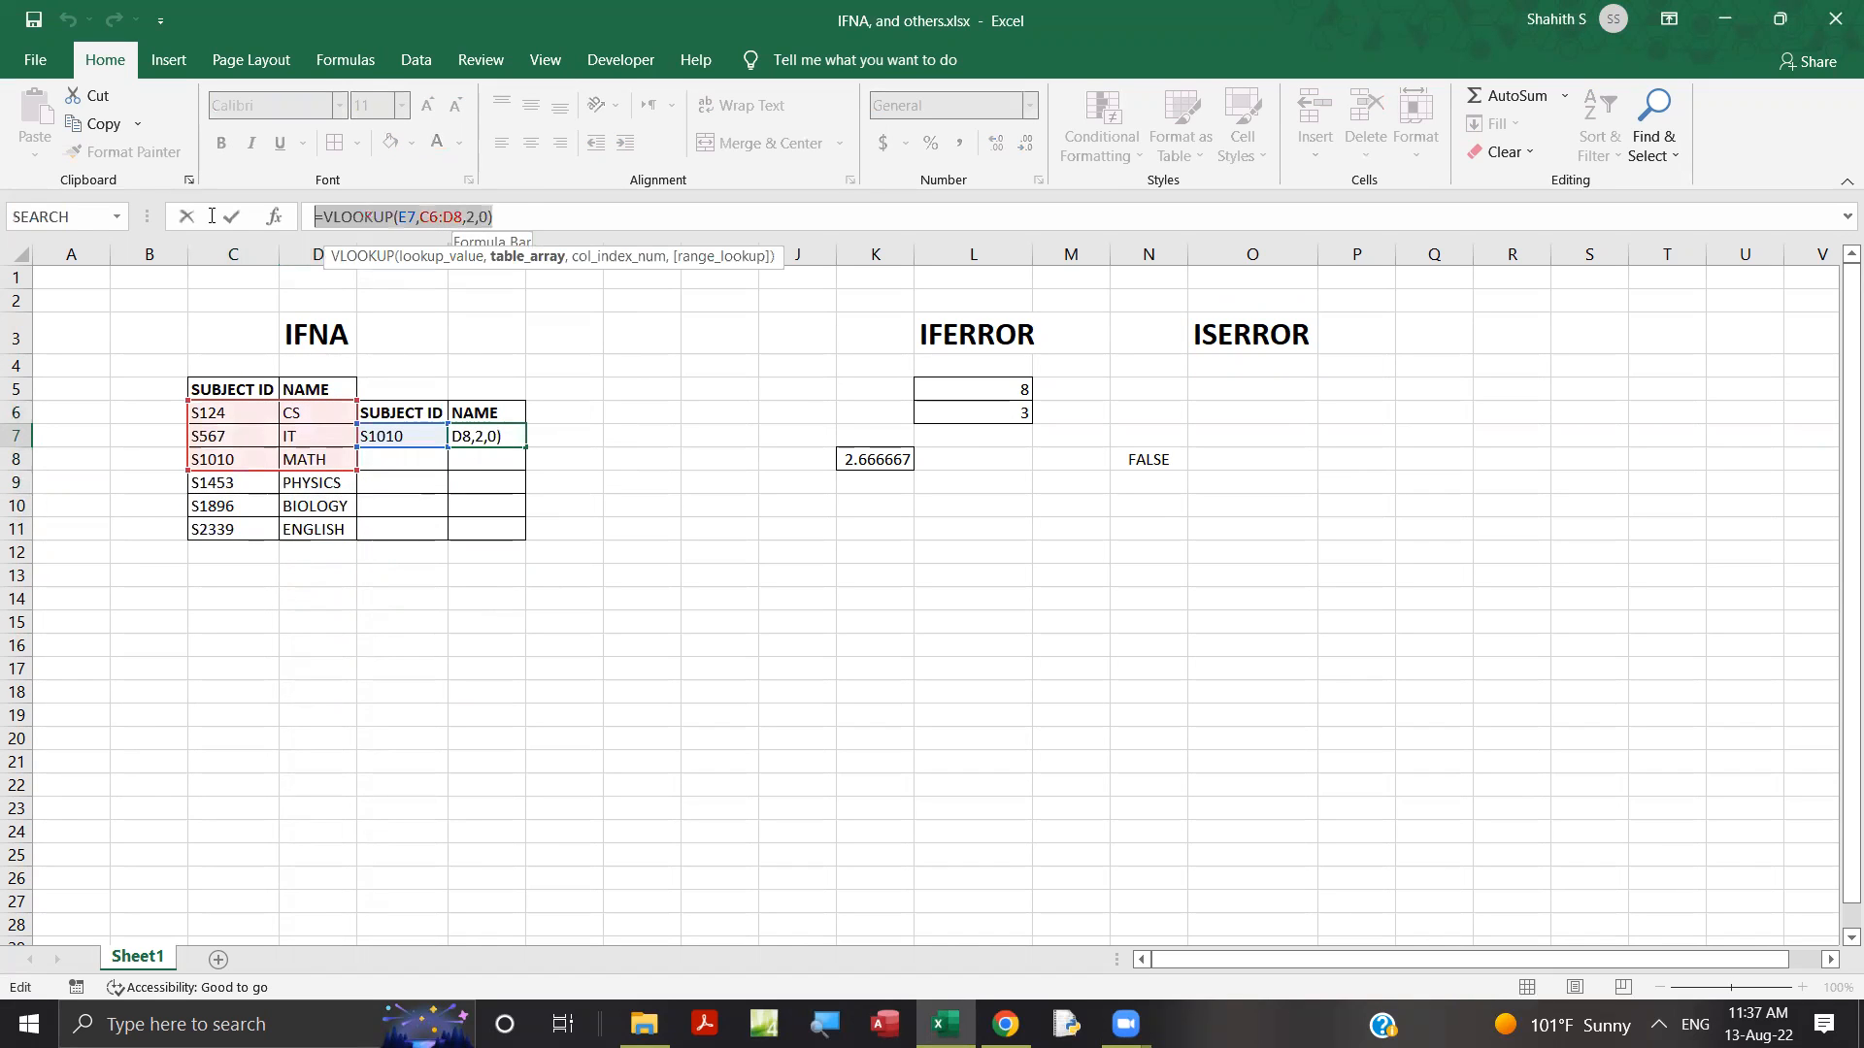
{"action": "key", "text": "BackSpace"}
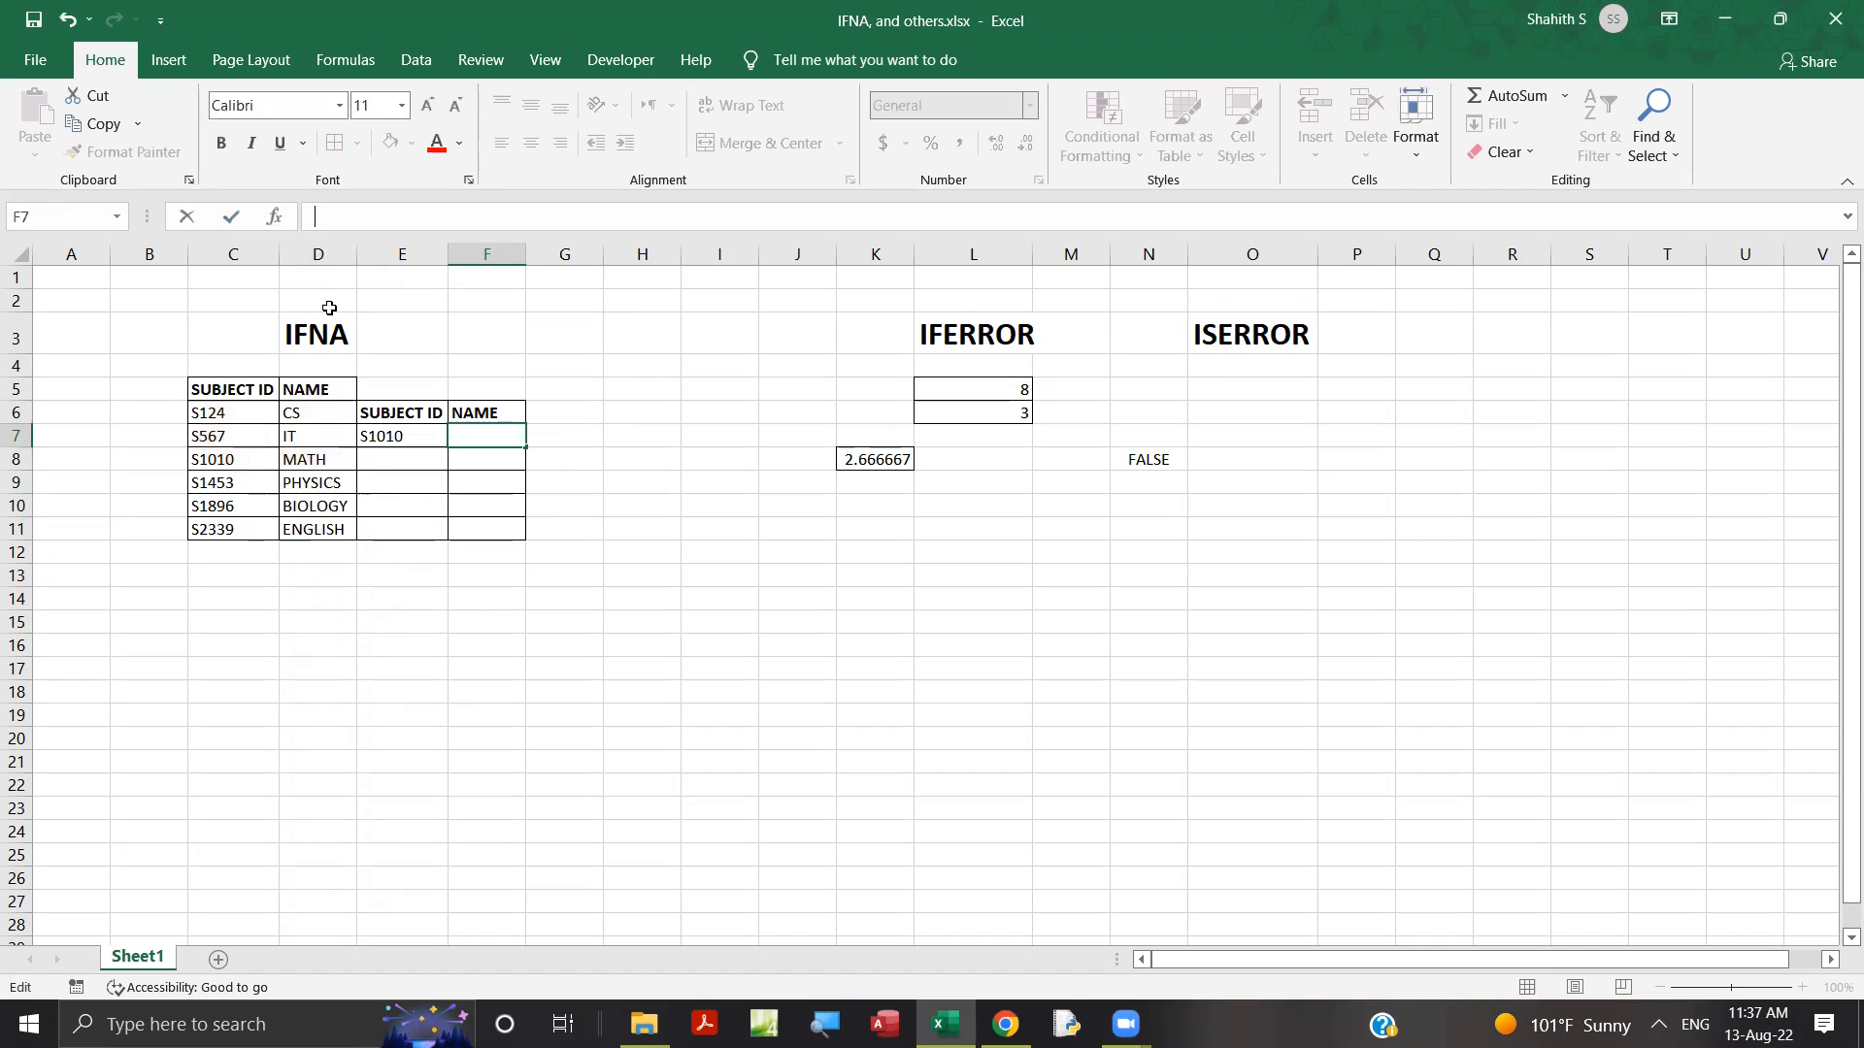
{"action": "type", "text": "=vlok"}
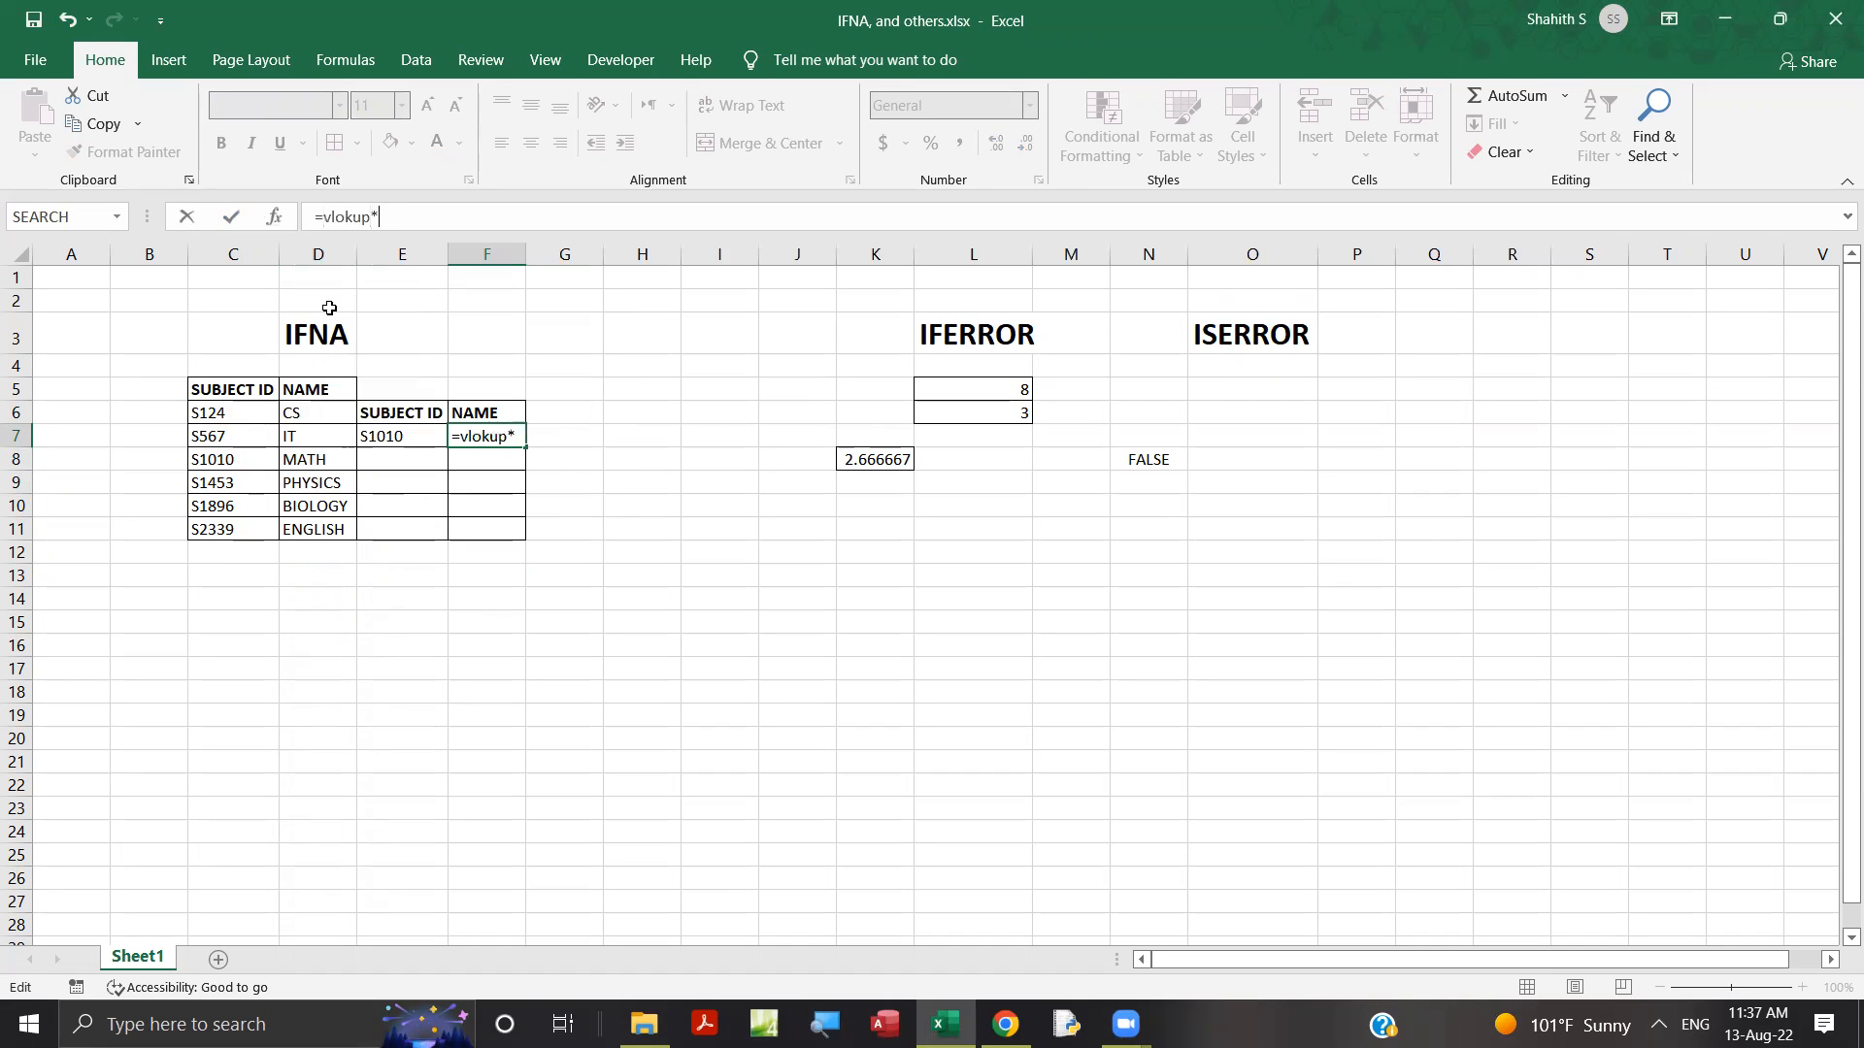
{"action": "type", "text": "up"}
{"action": "key", "text": "BackSpace"}
{"action": "key", "text": "BackSpace"}
{"action": "key", "text": "BackSpace"}
{"action": "key", "text": "BackSpace"}
{"action": "key", "text": "BackSpace"}
{"action": "key", "text": "BackSpace"}
{"action": "type", "text": "VLOOKUP("}
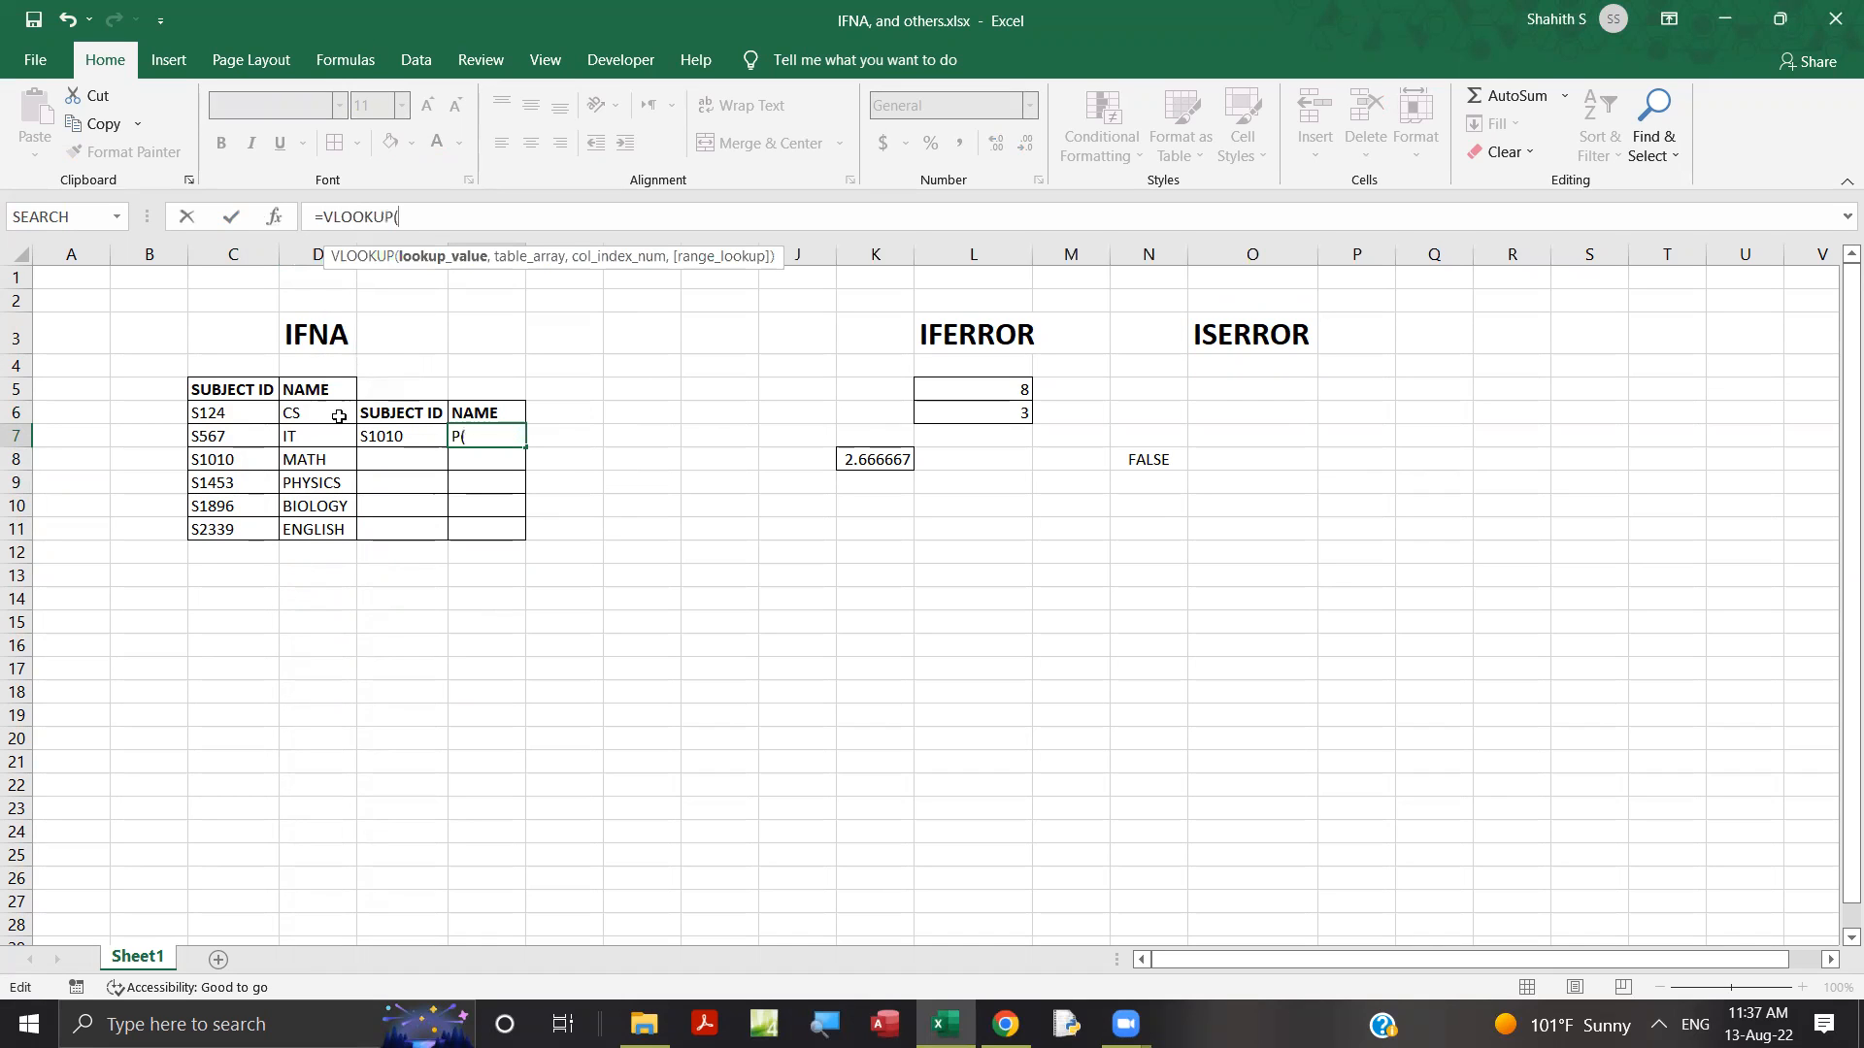
Complete the VLOOKUP in F7 with lookup value E7, absolute table range $C$6:$D$11, column index 2 and exact match 0.
{"action": "left_click", "coordinate": [385, 430]}
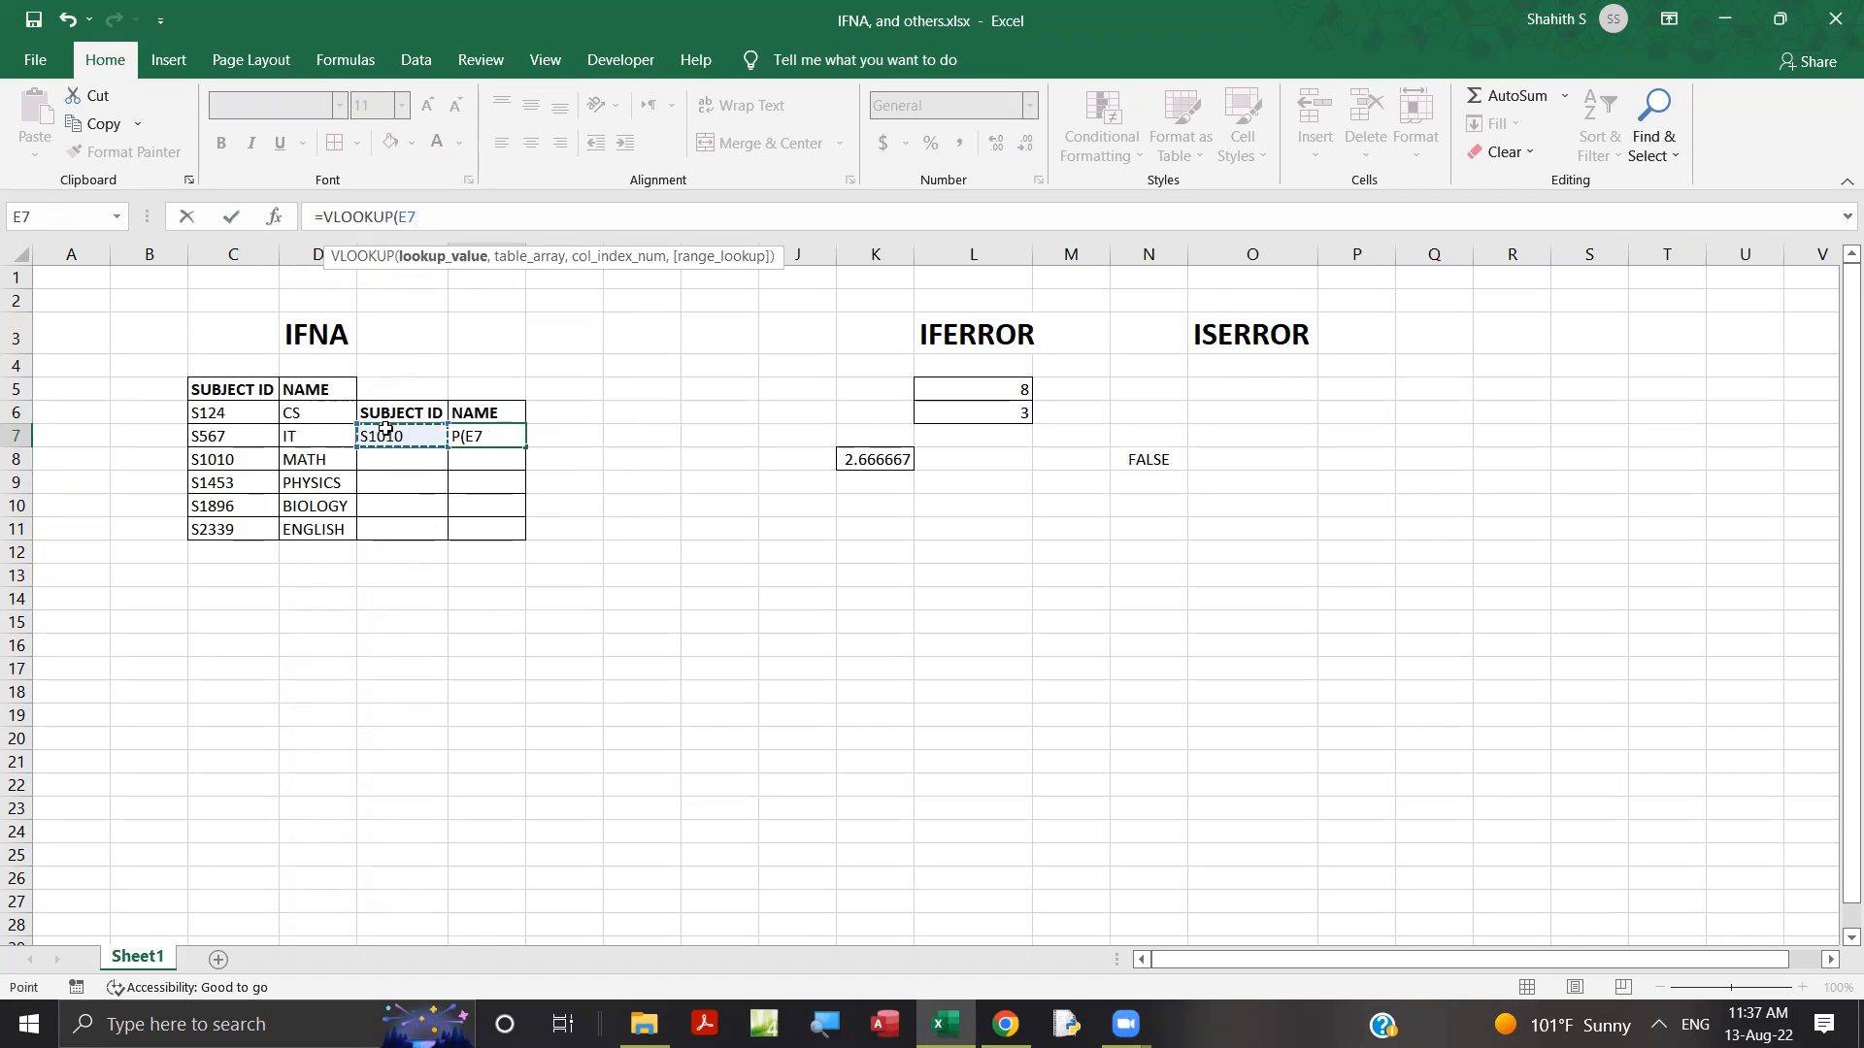
{"action": "type", "text": ","}
{"action": "left_click_drag", "start_coordinate": [253, 409], "coordinate": [313, 528]}
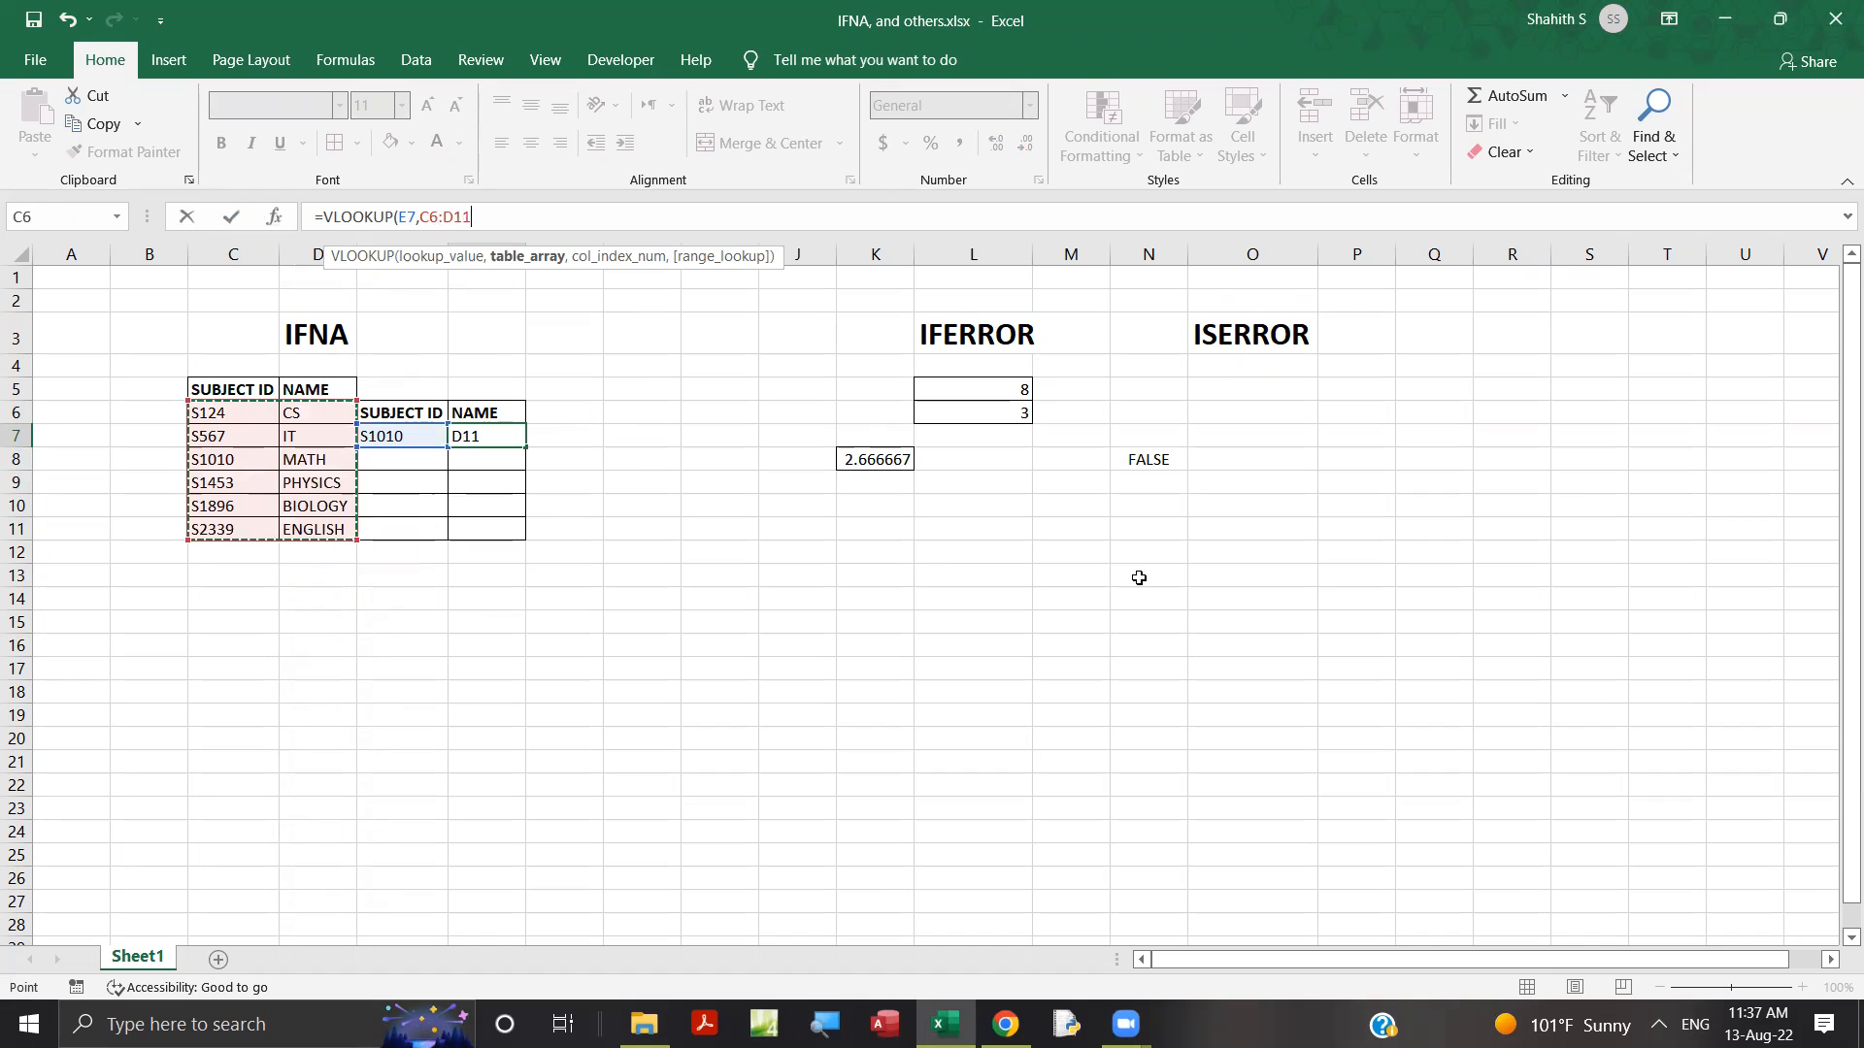
{"action": "key", "text": "F4"}
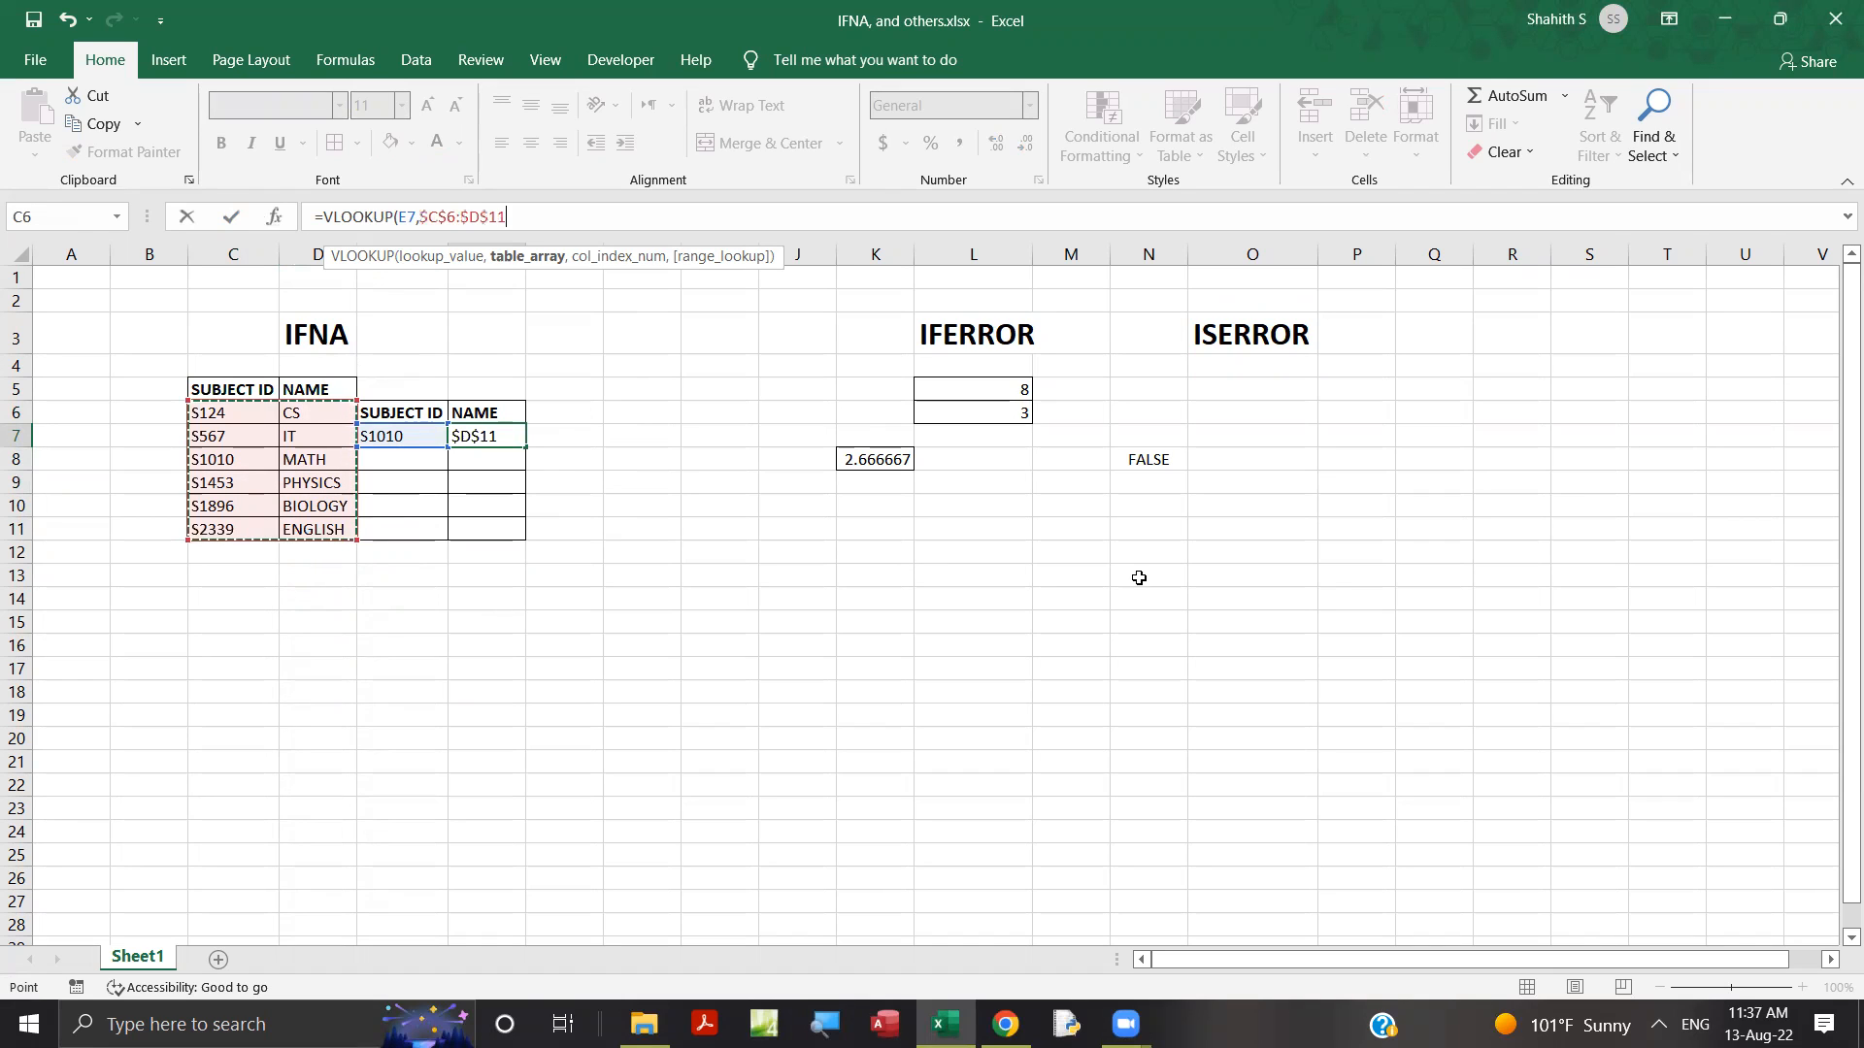
{"action": "type", "text": ","}
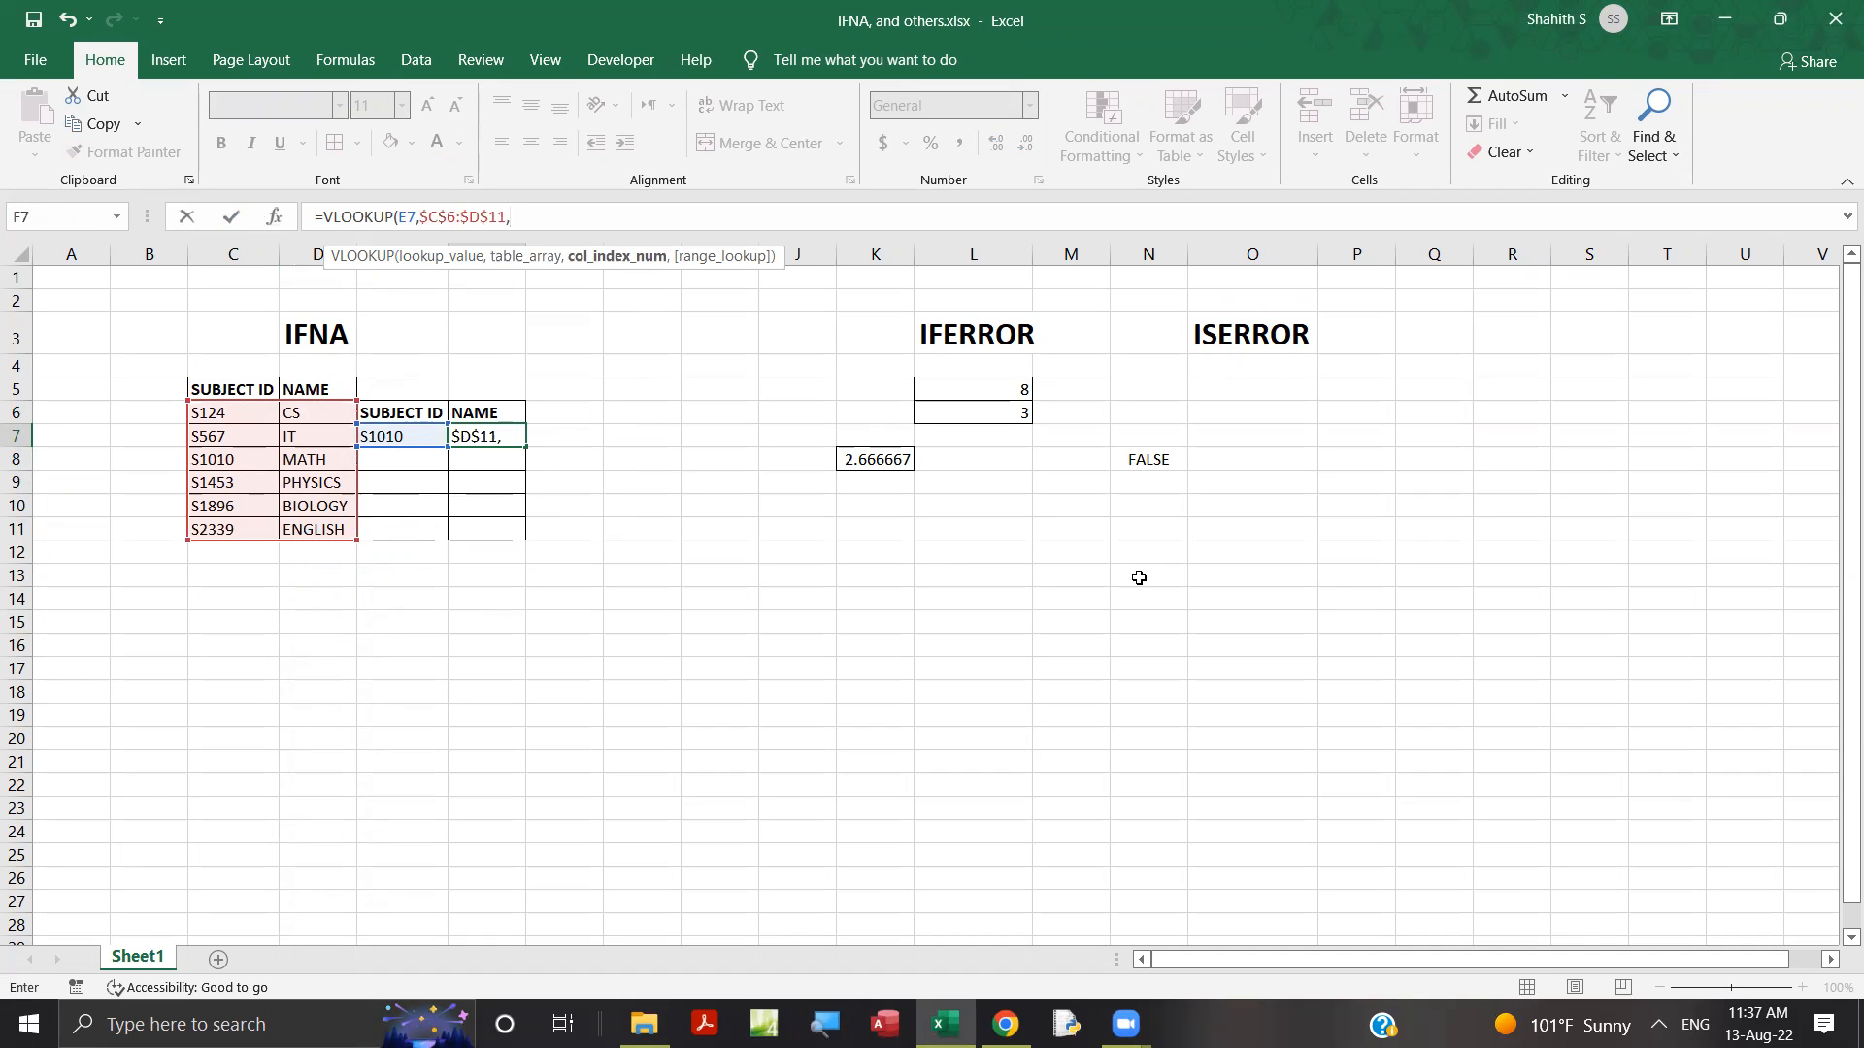
{"action": "type", "text": "2,"}
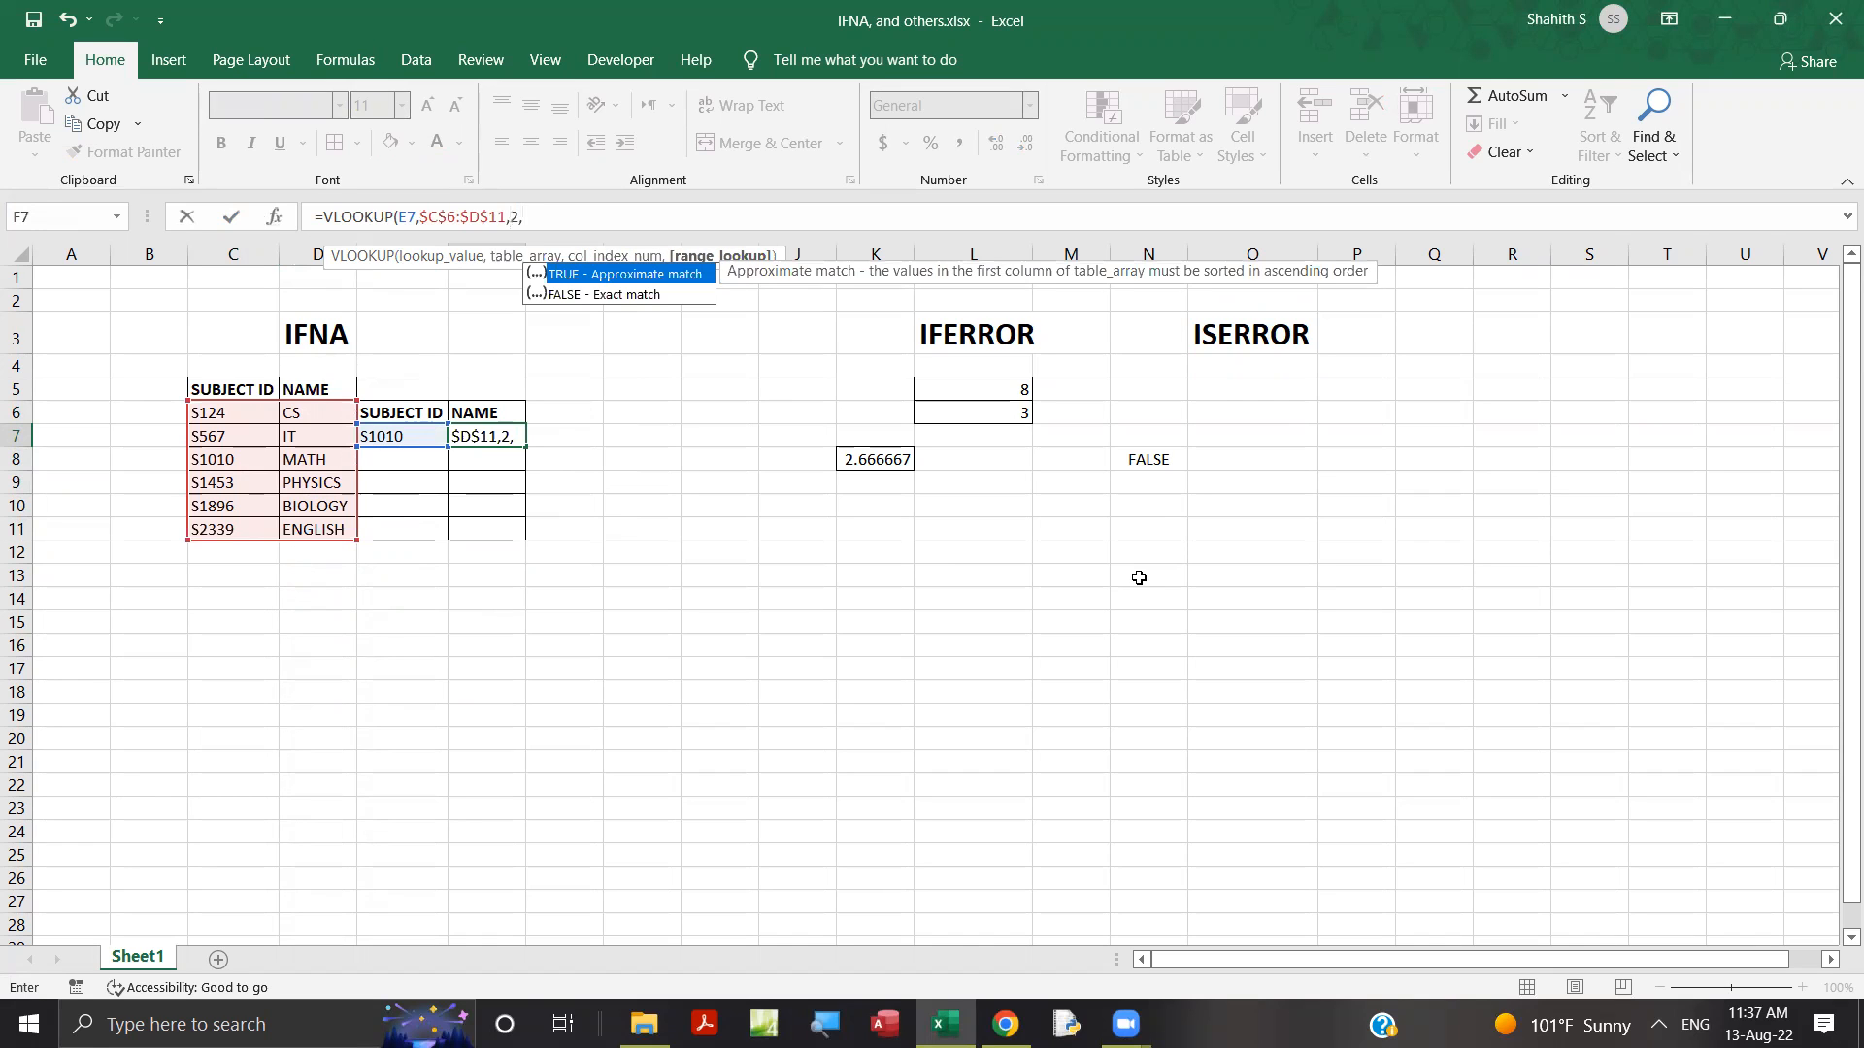
{"action": "type", "text": "0)"}
{"action": "key", "text": "Return"}
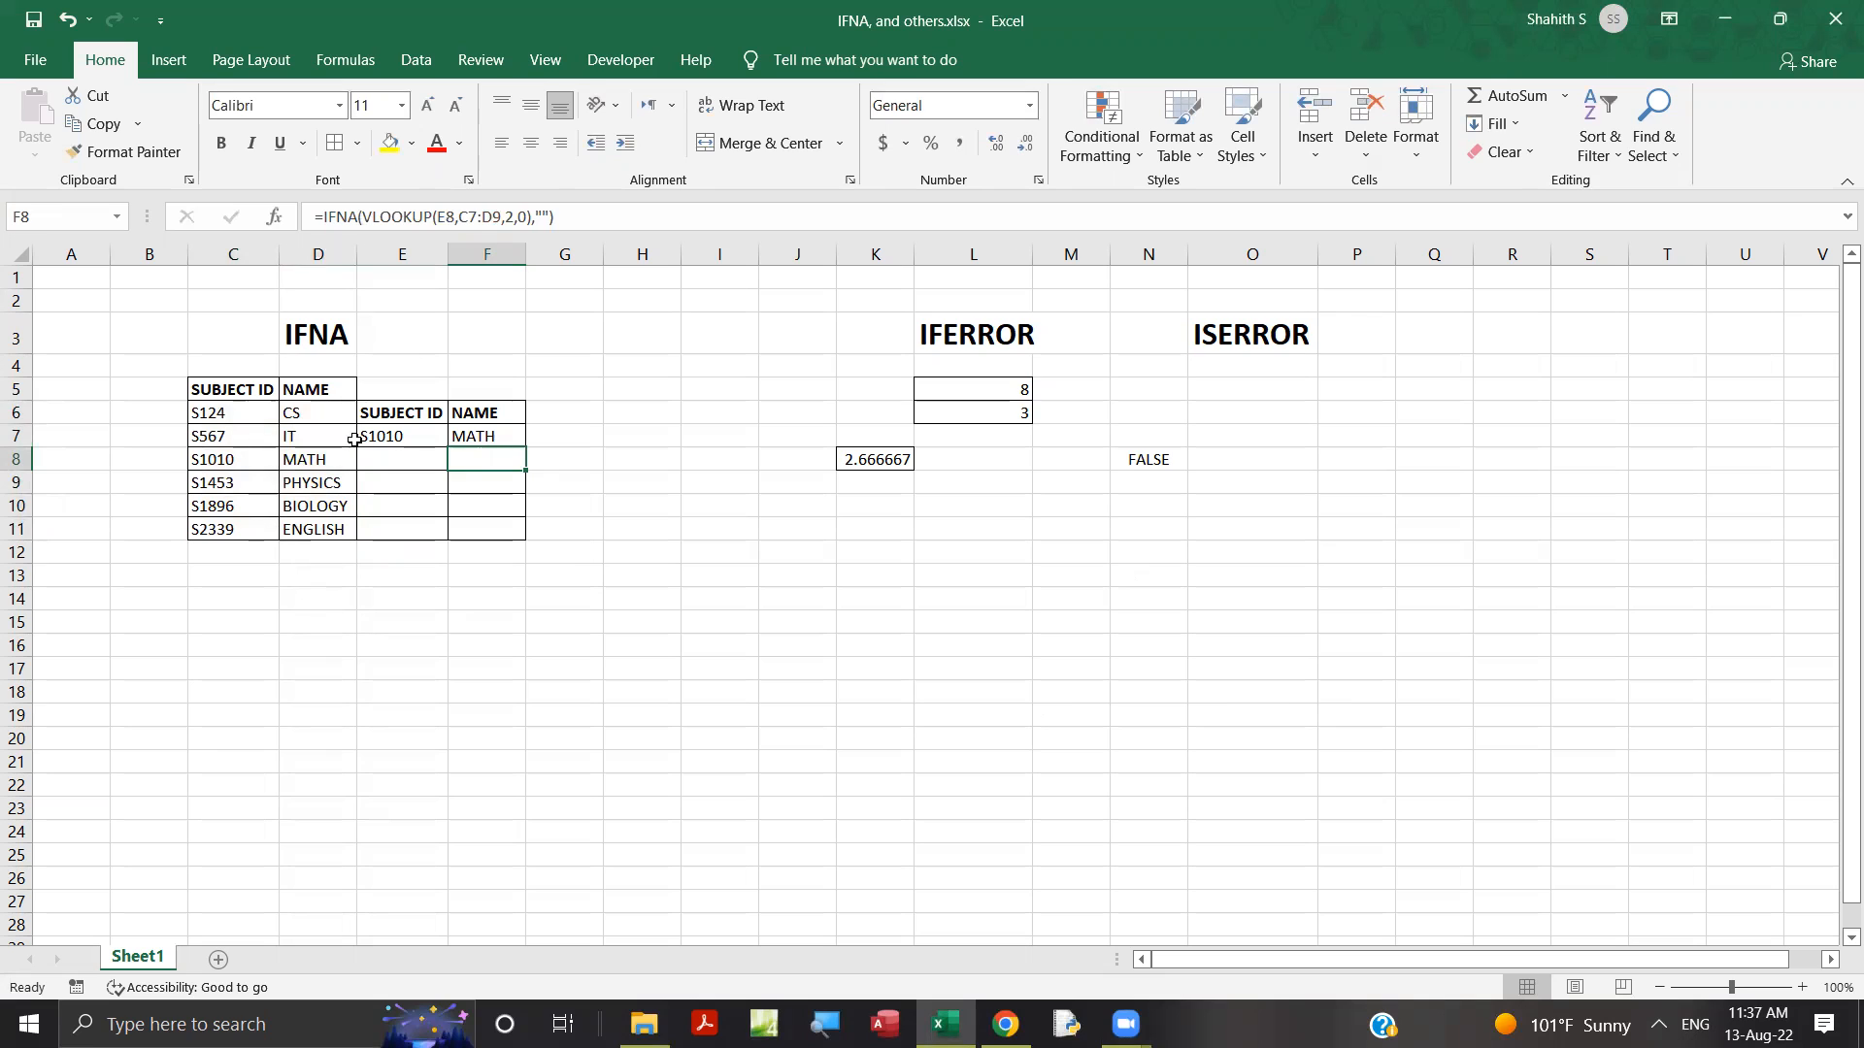
Fill the plain VLOOKUP formula from F7 down to F11.
{"action": "left_click", "coordinate": [467, 436]}
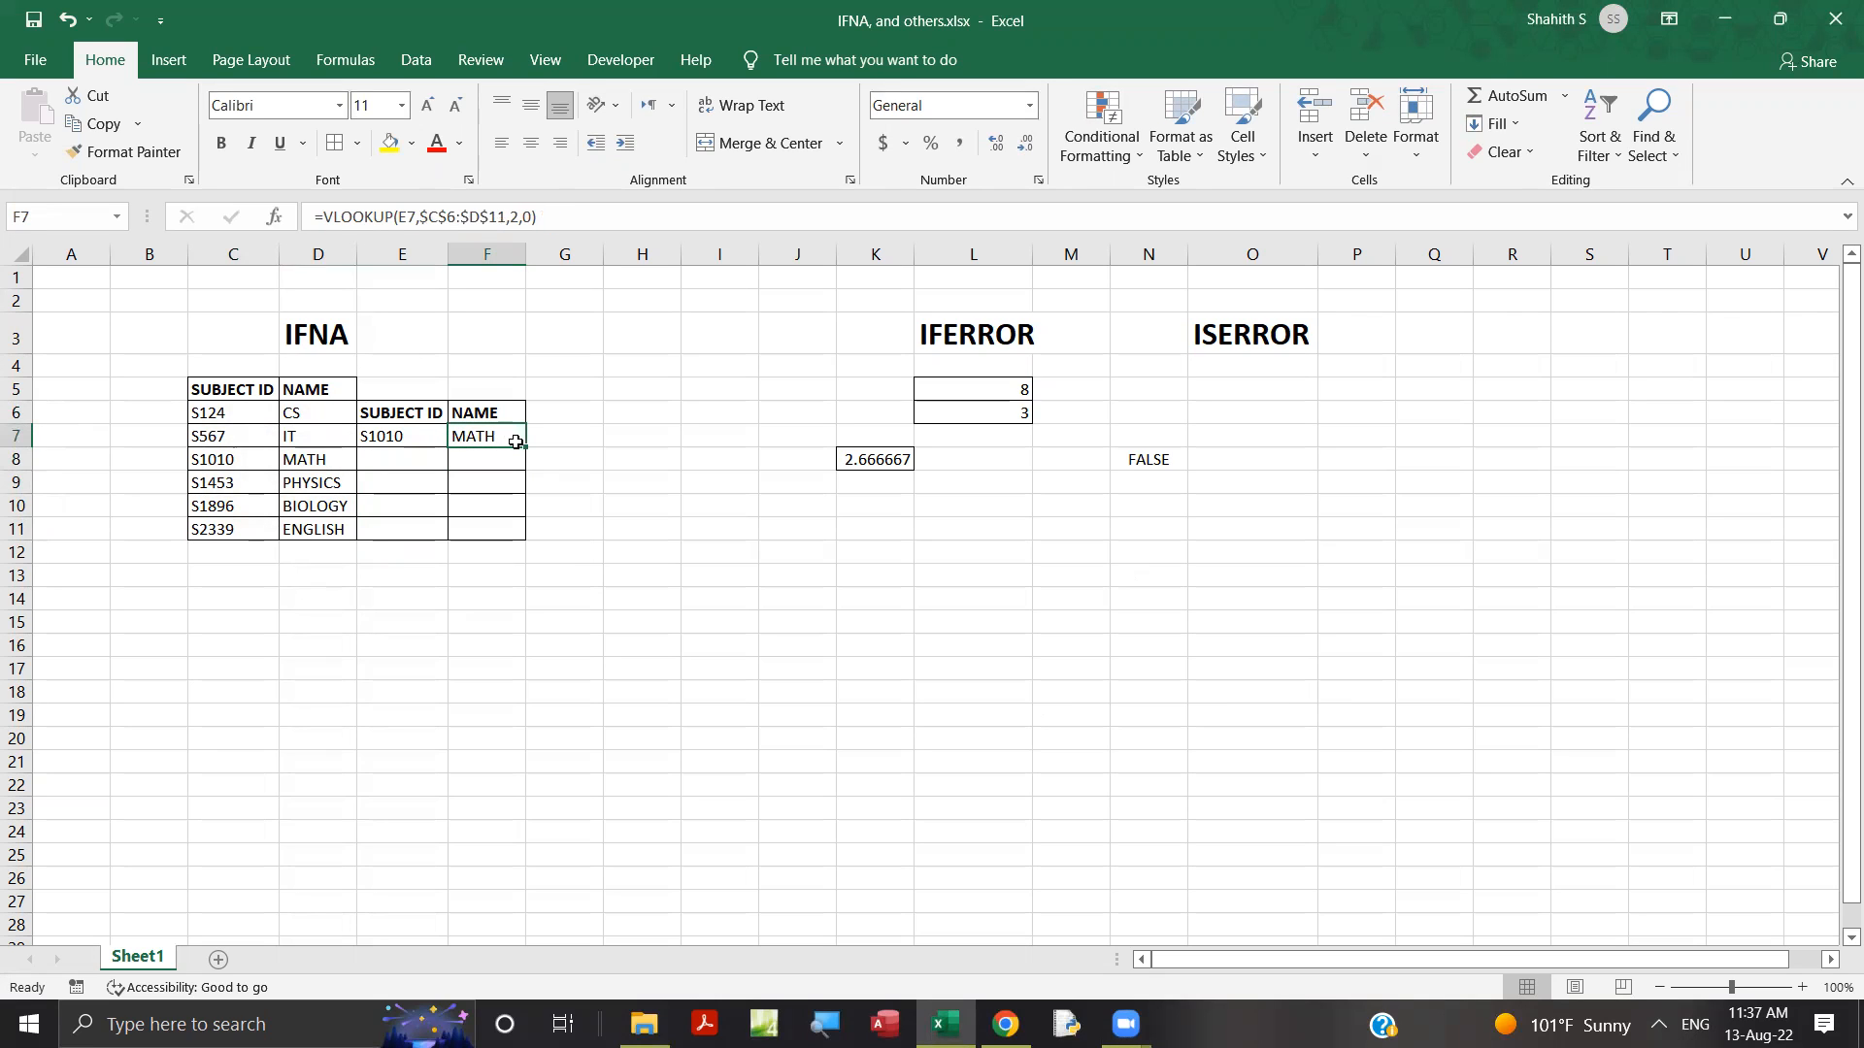
{"action": "left_click_drag", "start_coordinate": [526, 446], "coordinate": [502, 552]}
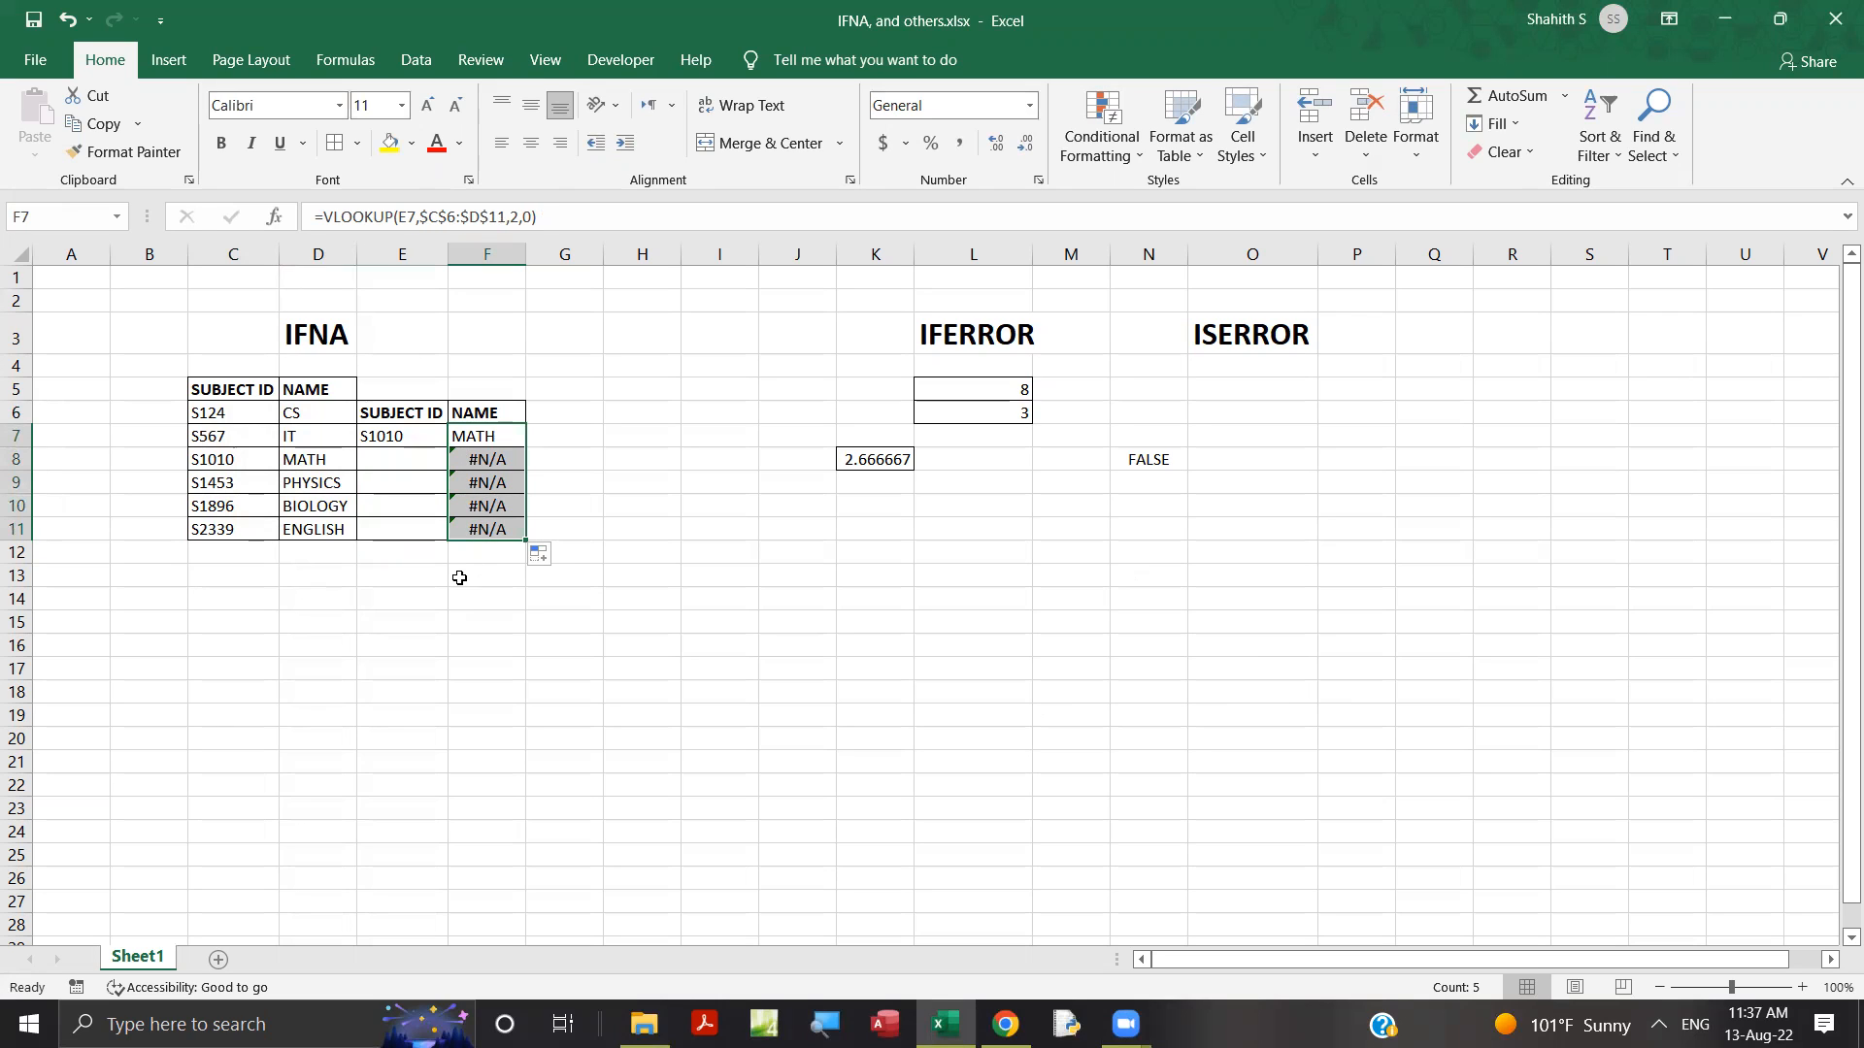
Wrap the VLOOKUP in F7 in IFNA with an empty string as fallback: =IFNA(VLOOKUP(E7,$C$6:$D$11,2,0),"").
{"action": "left_click", "coordinate": [481, 432]}
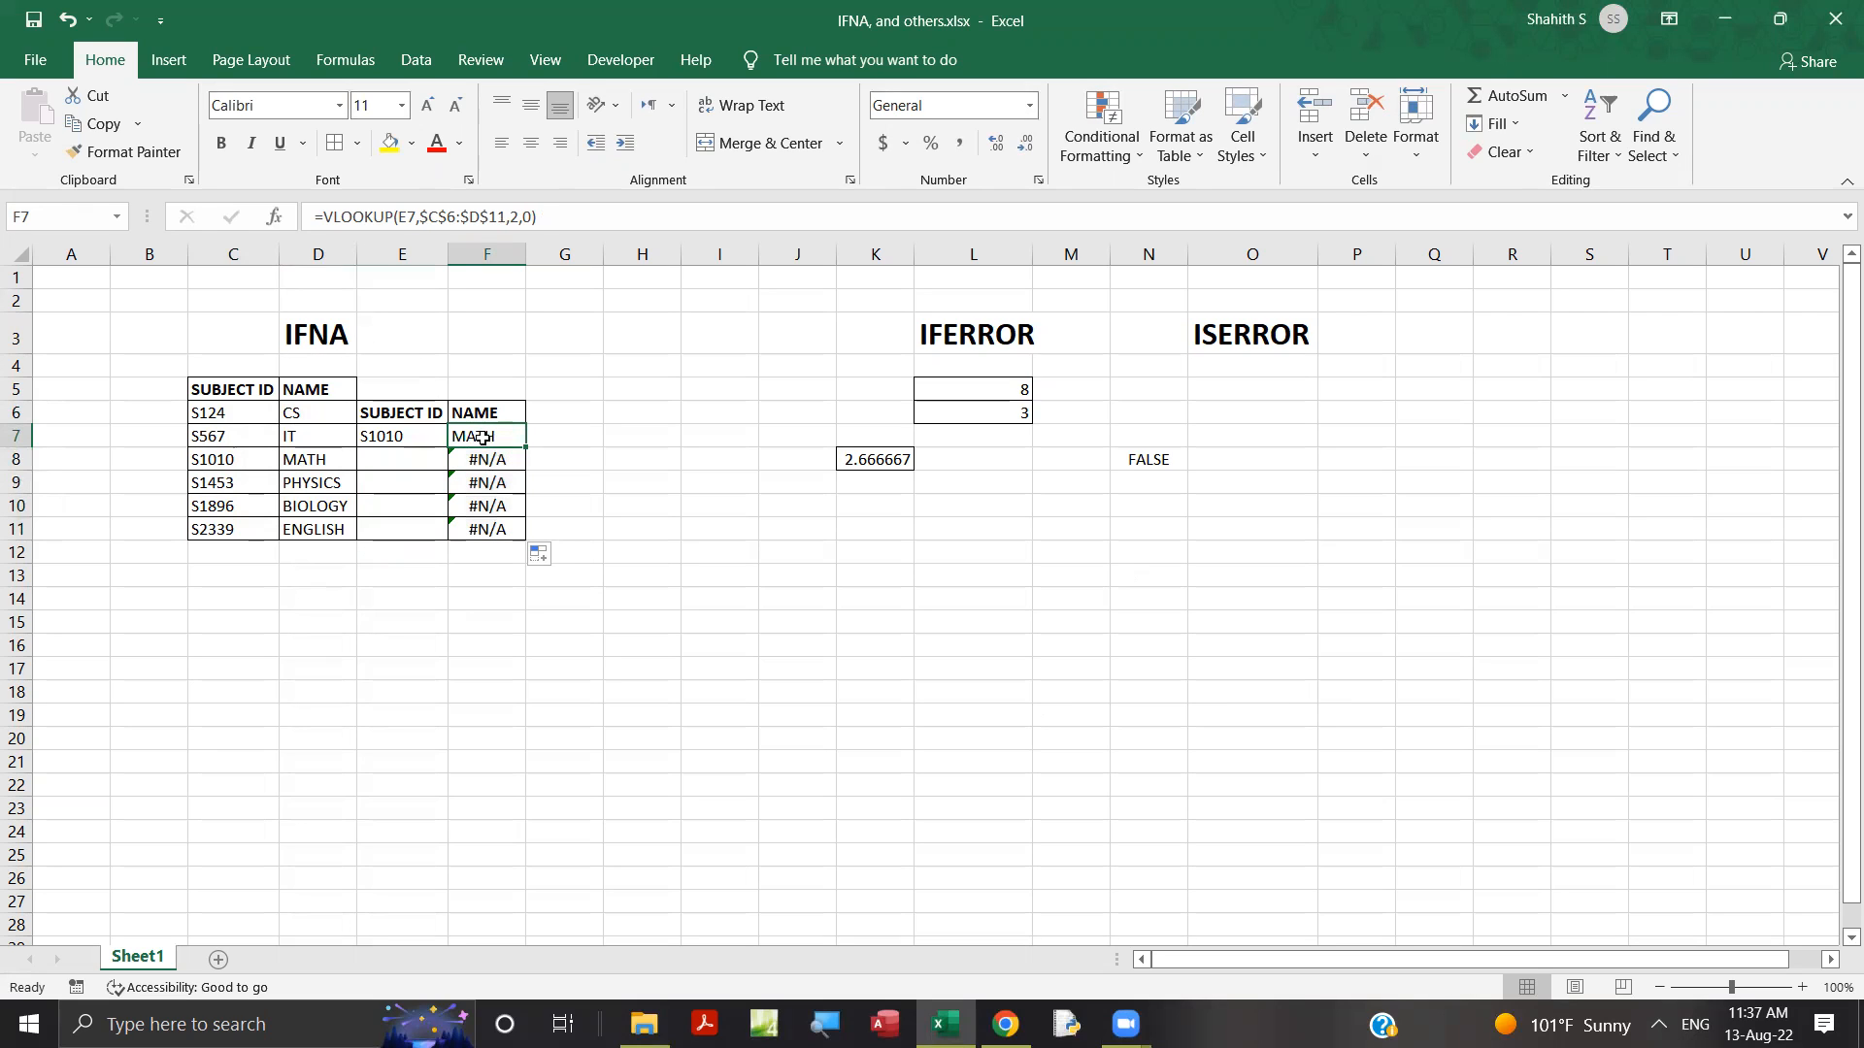
{"action": "left_click", "coordinate": [327, 226]}
{"action": "type", "text": "IF"}
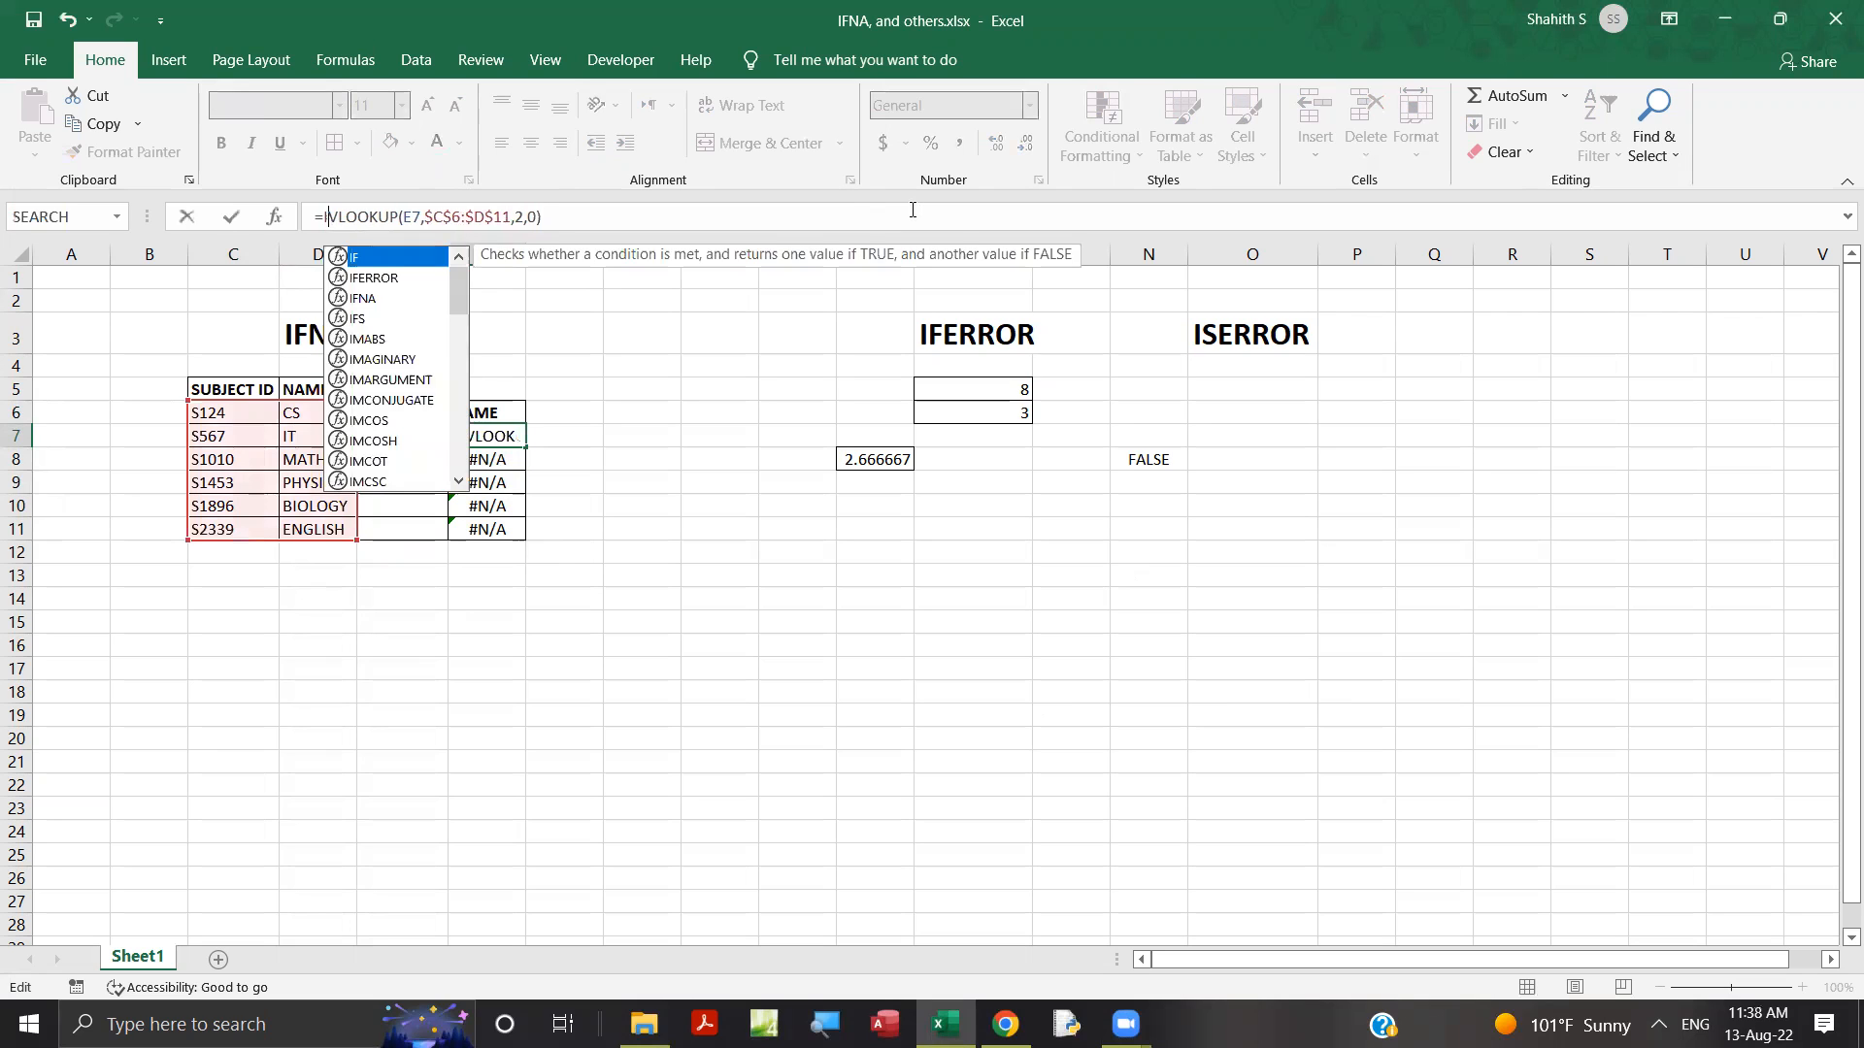
{"action": "type", "text": "NA"}
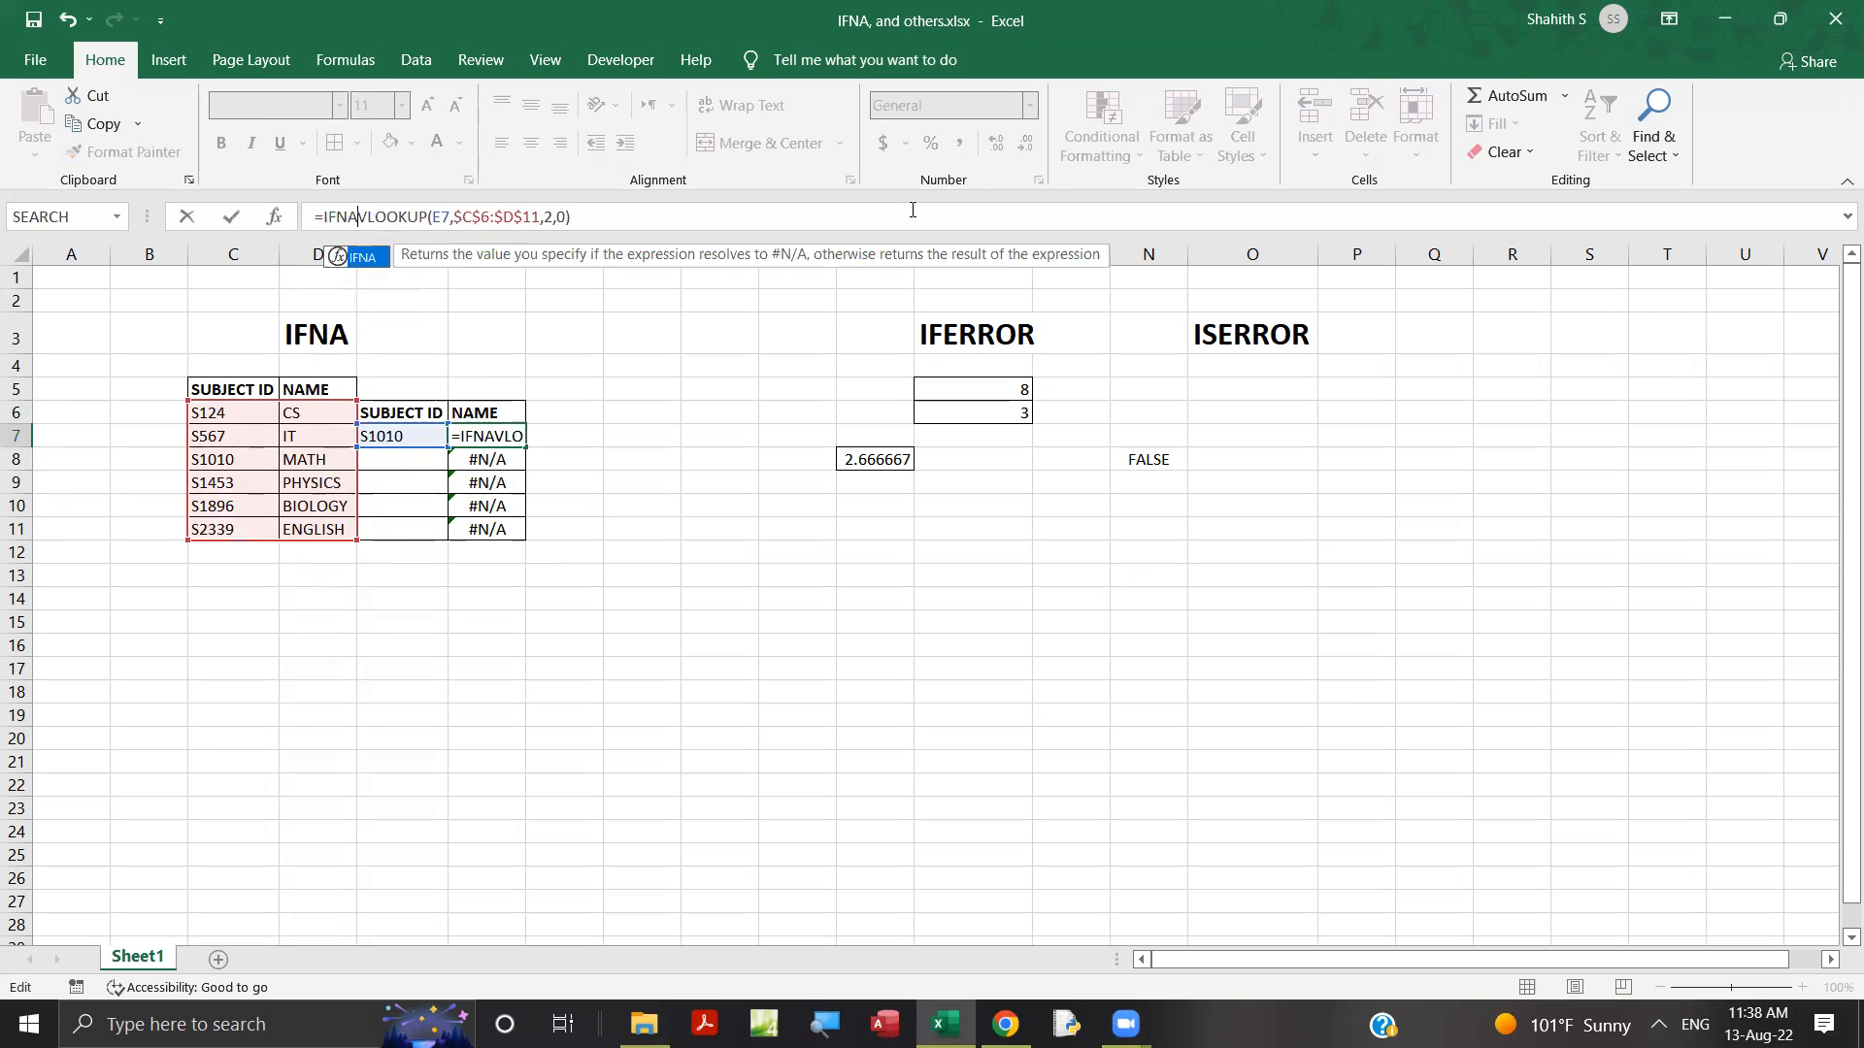
{"action": "type", "text": "("}
{"action": "left_click", "coordinate": [572, 222]}
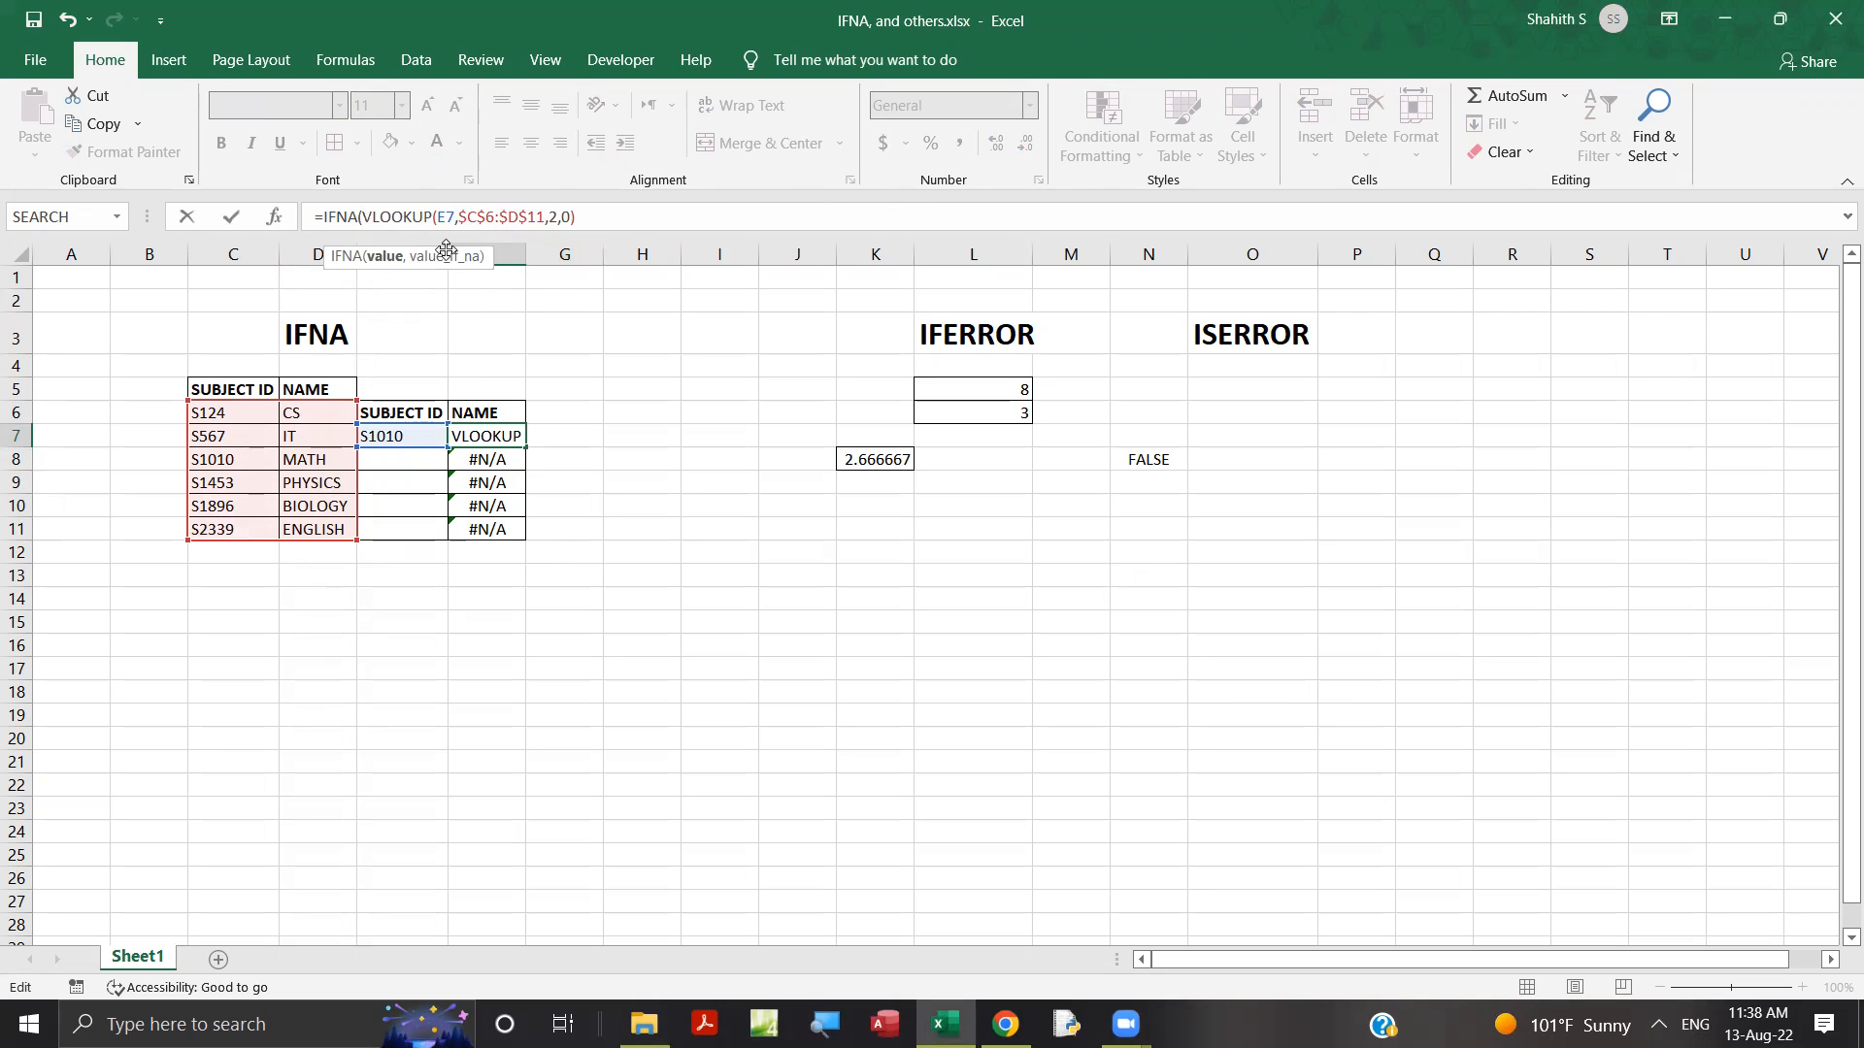
{"action": "left_click_drag", "start_coordinate": [588, 221], "coordinate": [365, 213]}
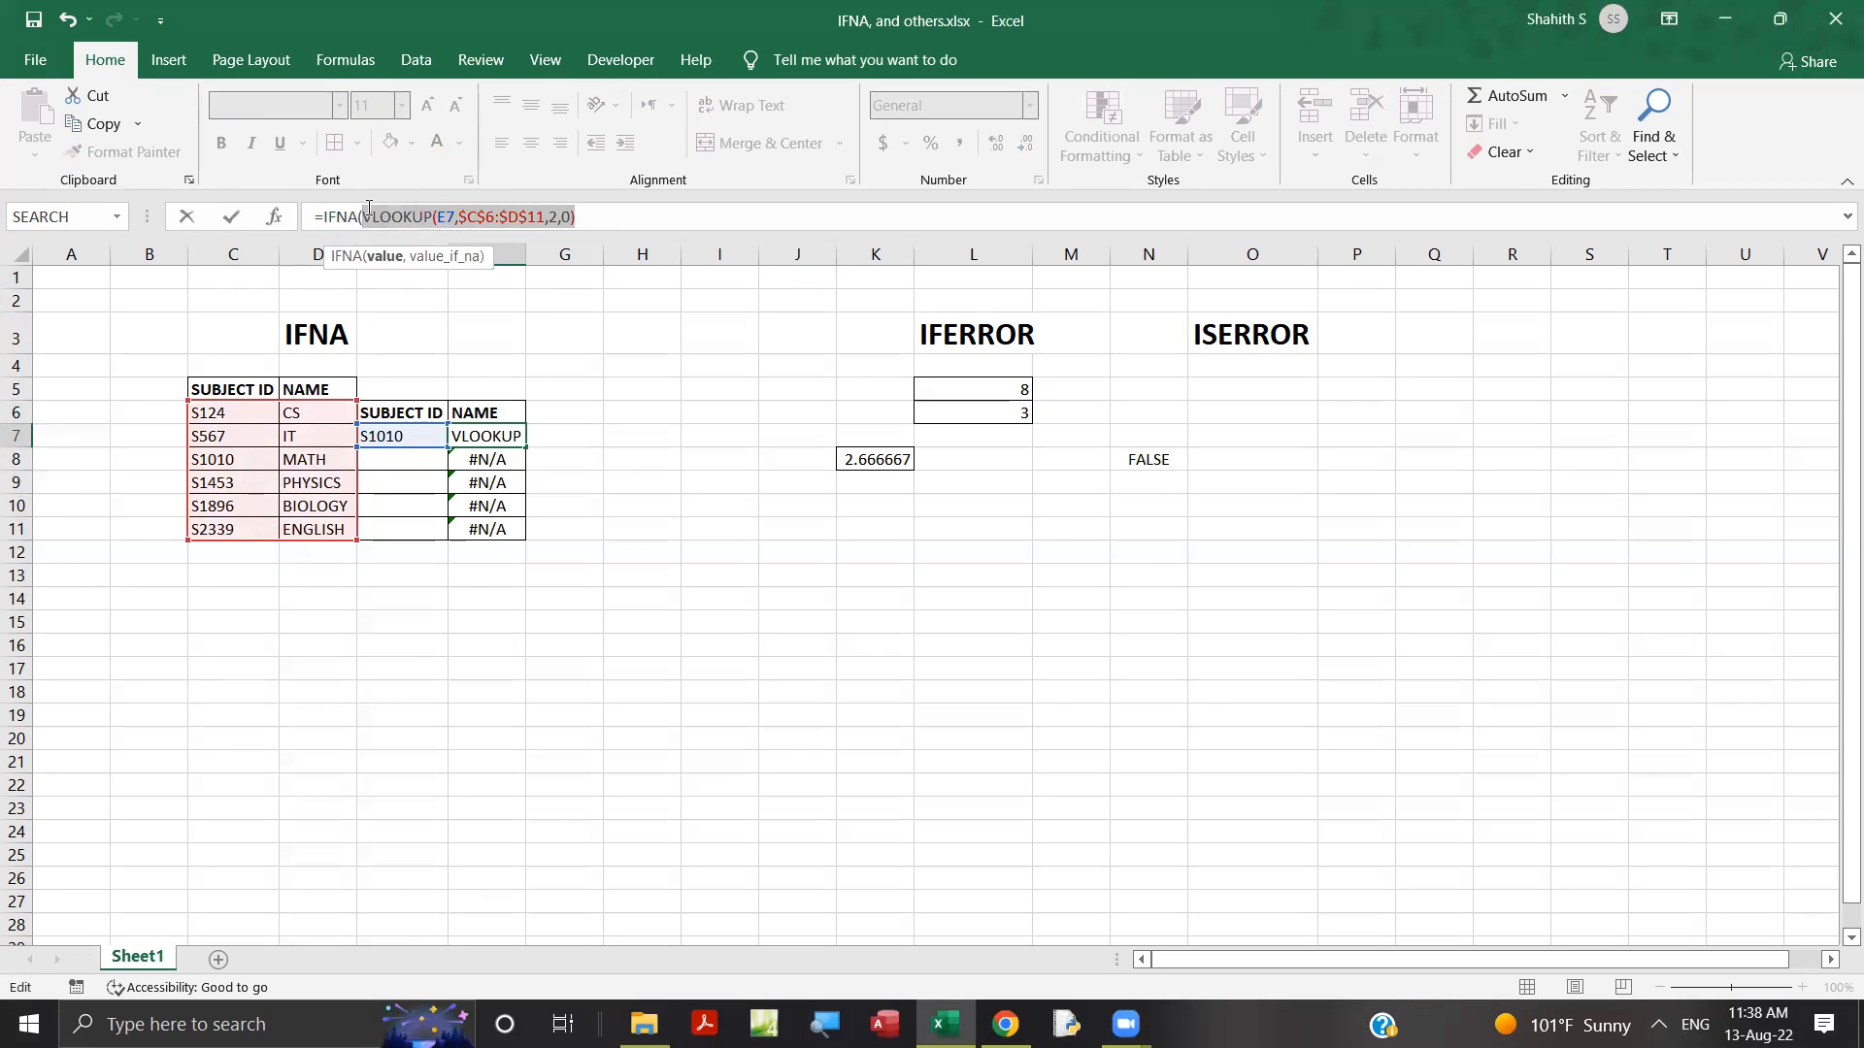
{"action": "left_click", "coordinate": [600, 216]}
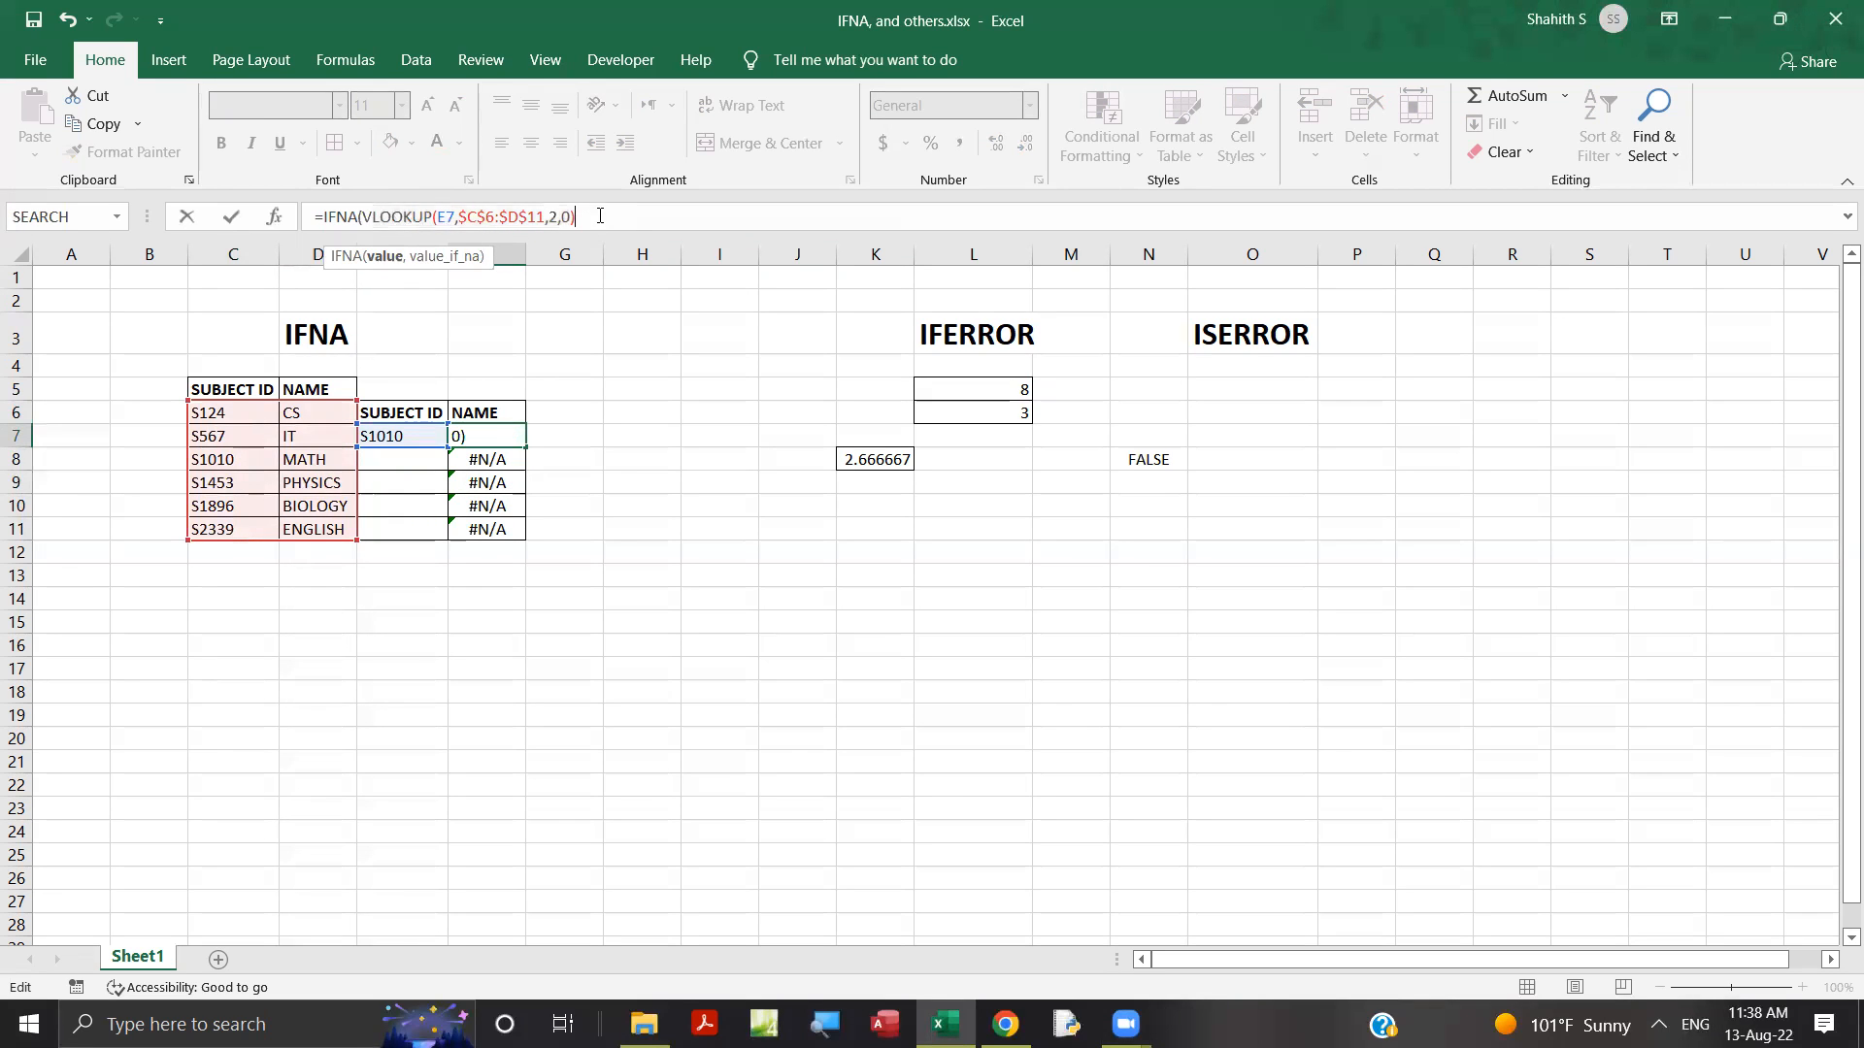
{"action": "type", "text": ",\"\")"}
{"action": "key", "text": "Return"}
Fill the IFNA formula from F7 down through F11.
{"action": "left_click", "coordinate": [469, 431]}
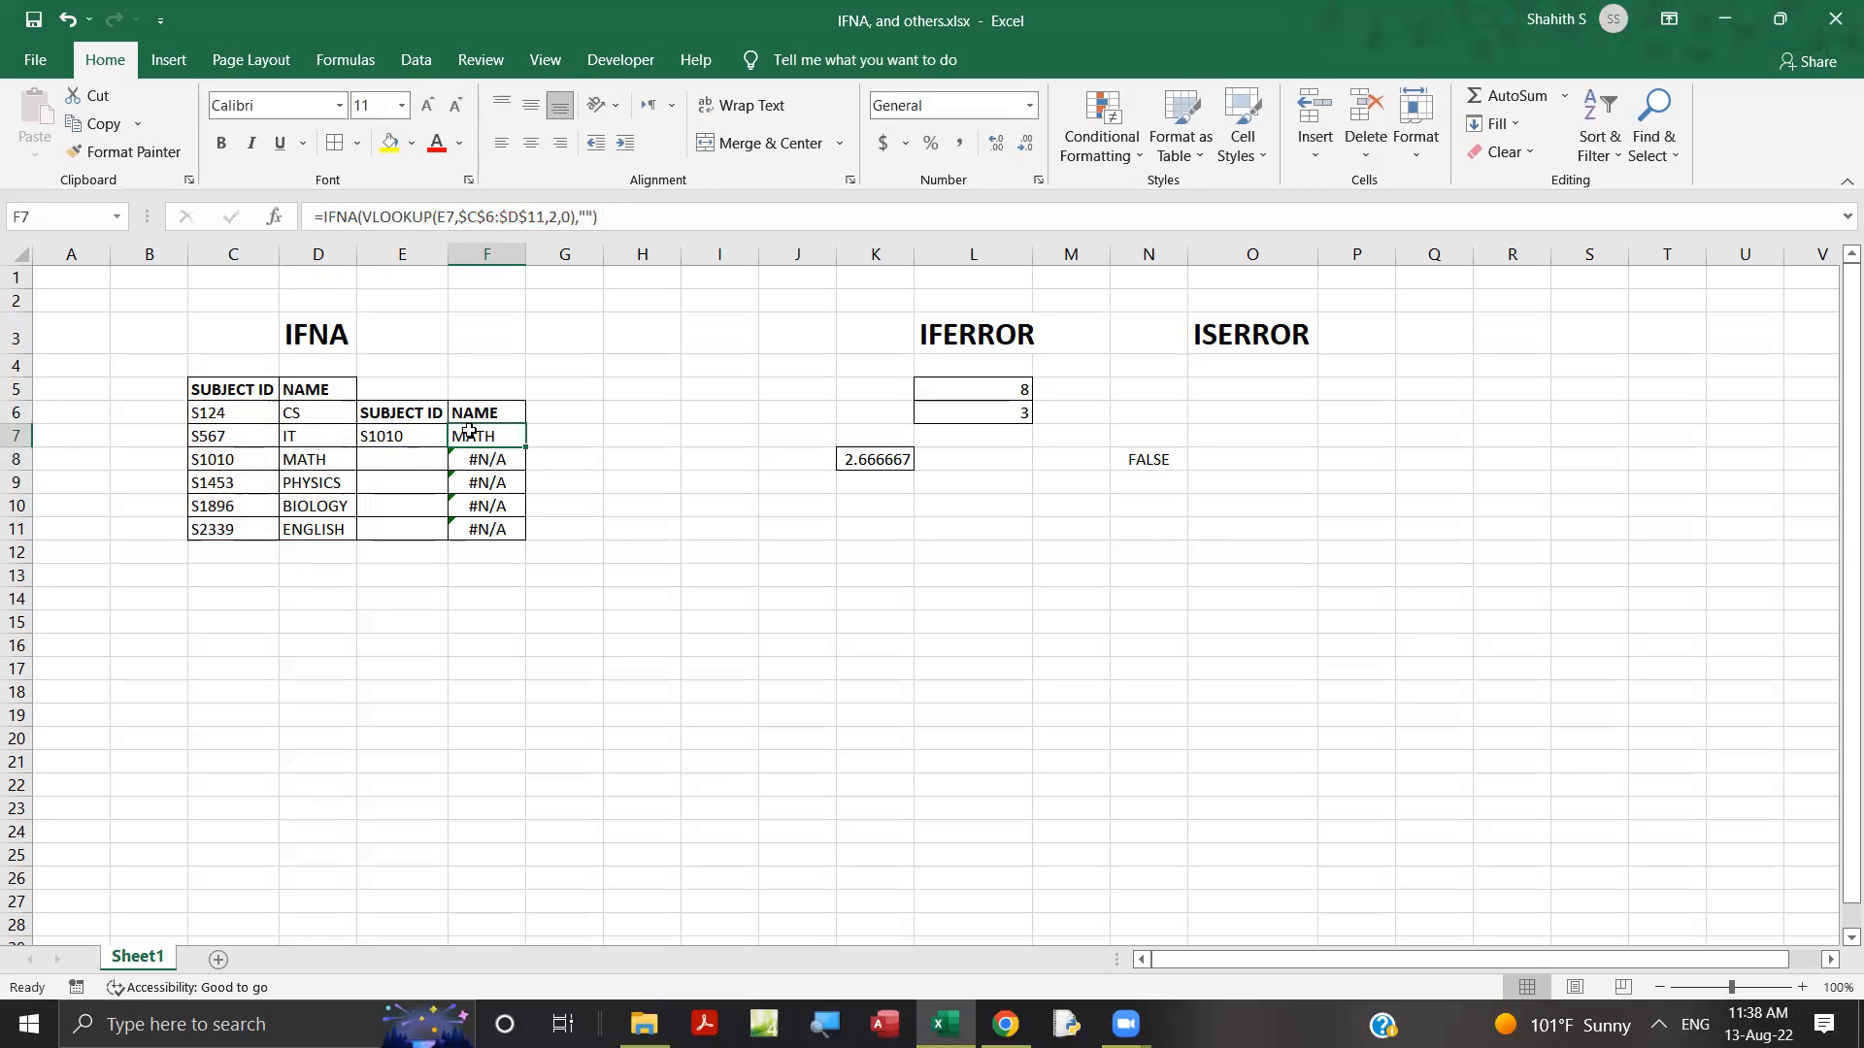
{"action": "left_click", "coordinate": [385, 437]}
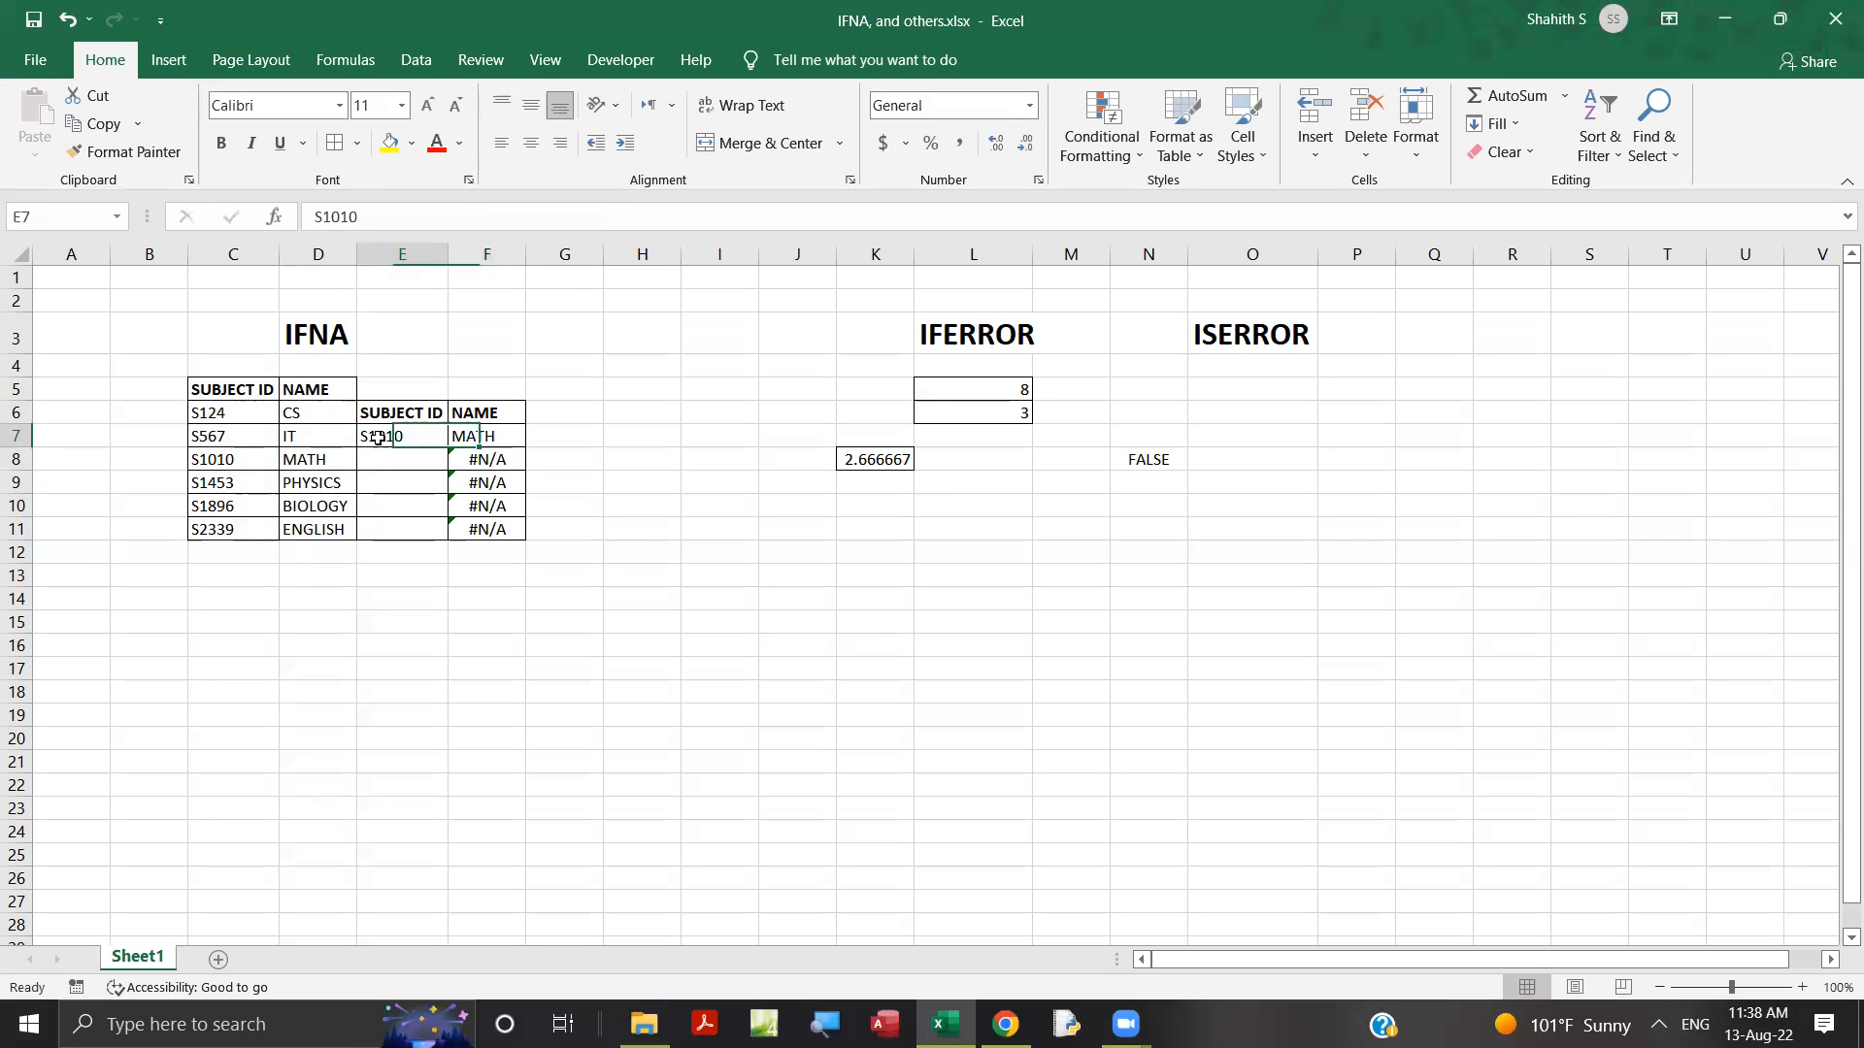
{"action": "left_click", "coordinate": [481, 434]}
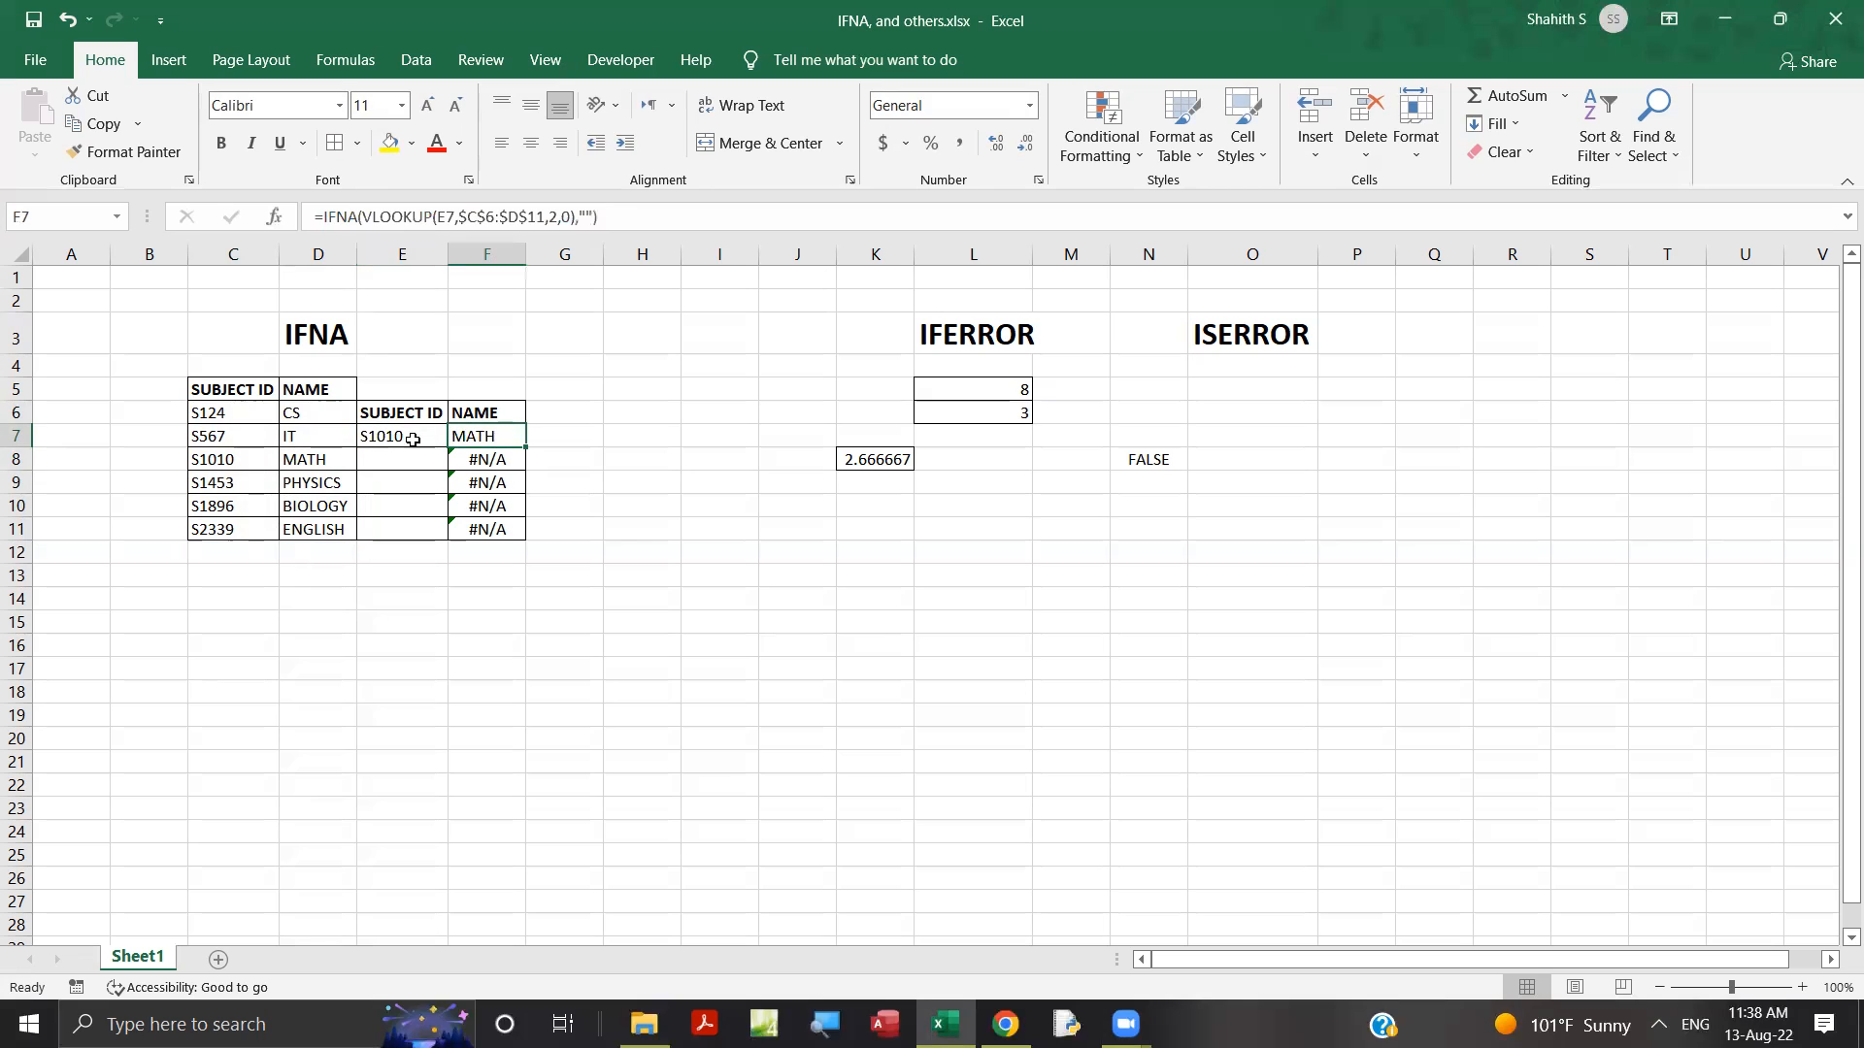
{"action": "left_click_drag", "start_coordinate": [529, 447], "coordinate": [518, 535]}
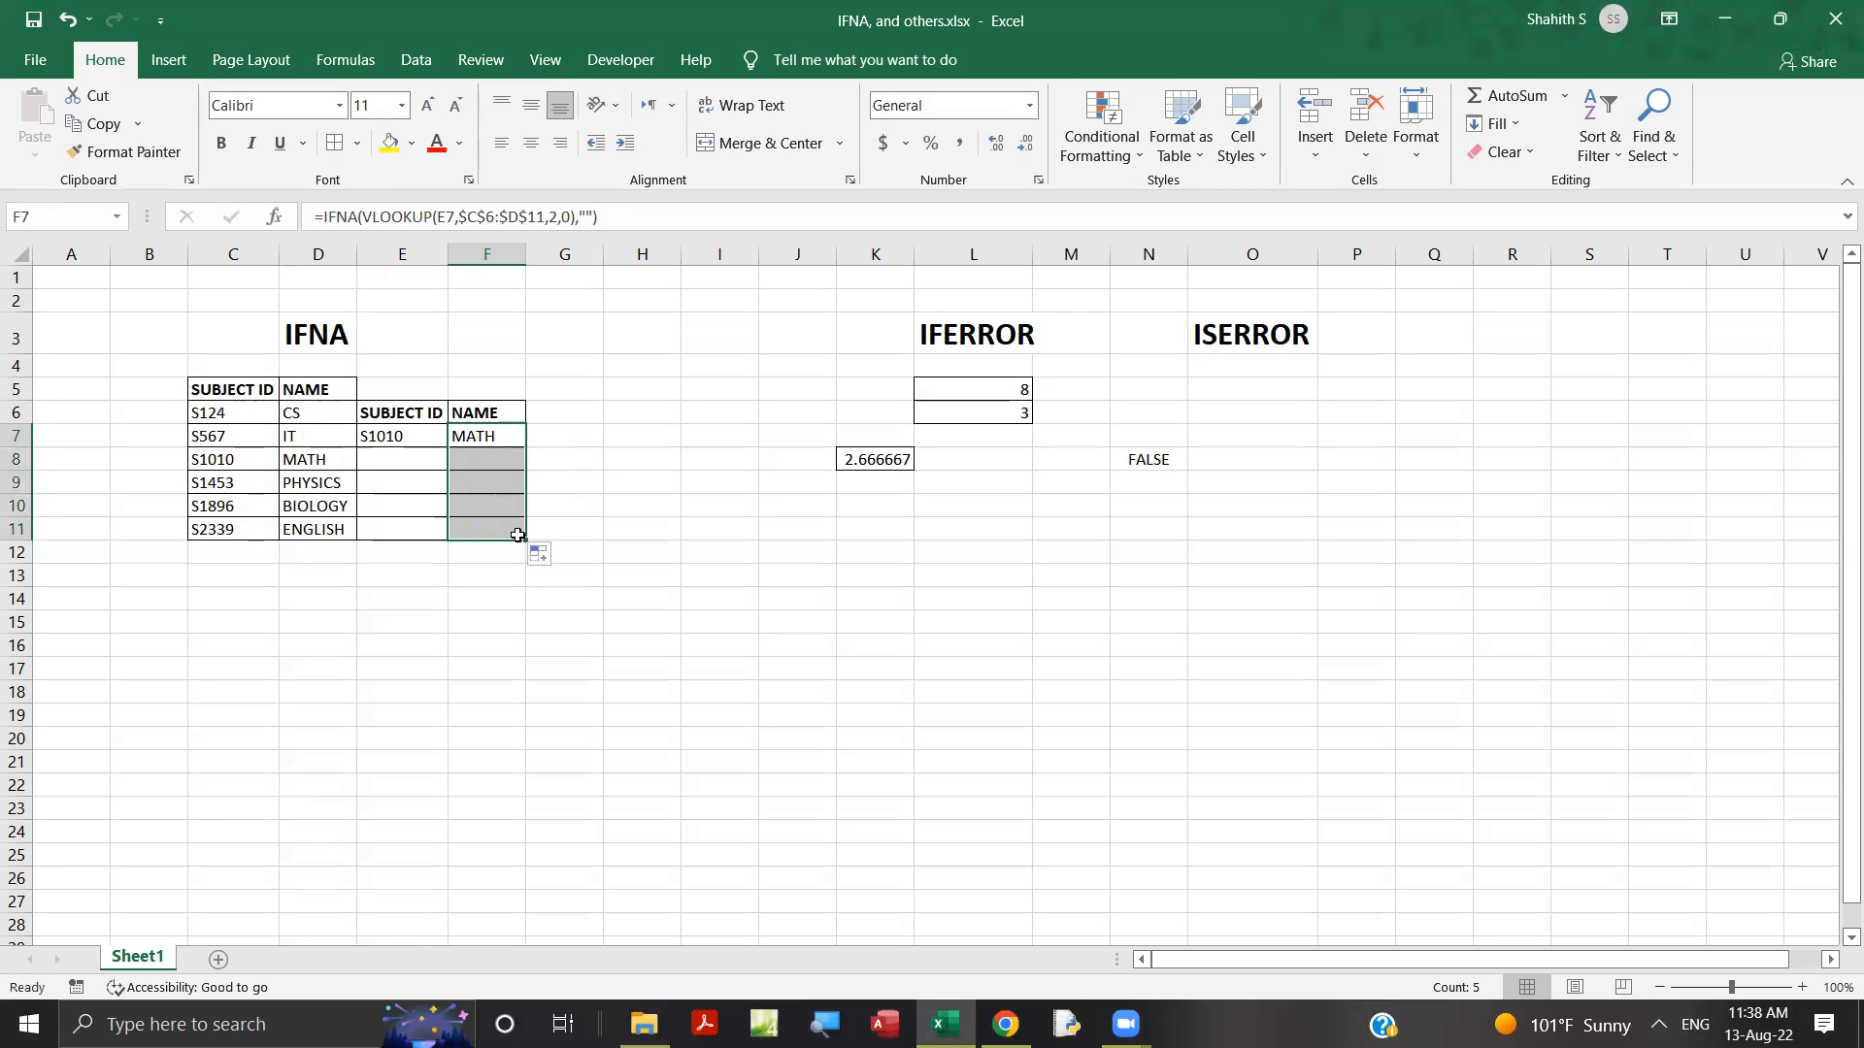
Change the IFNA fallback in F7 from an empty string to "SORRY".
{"action": "left_click", "coordinate": [495, 442]}
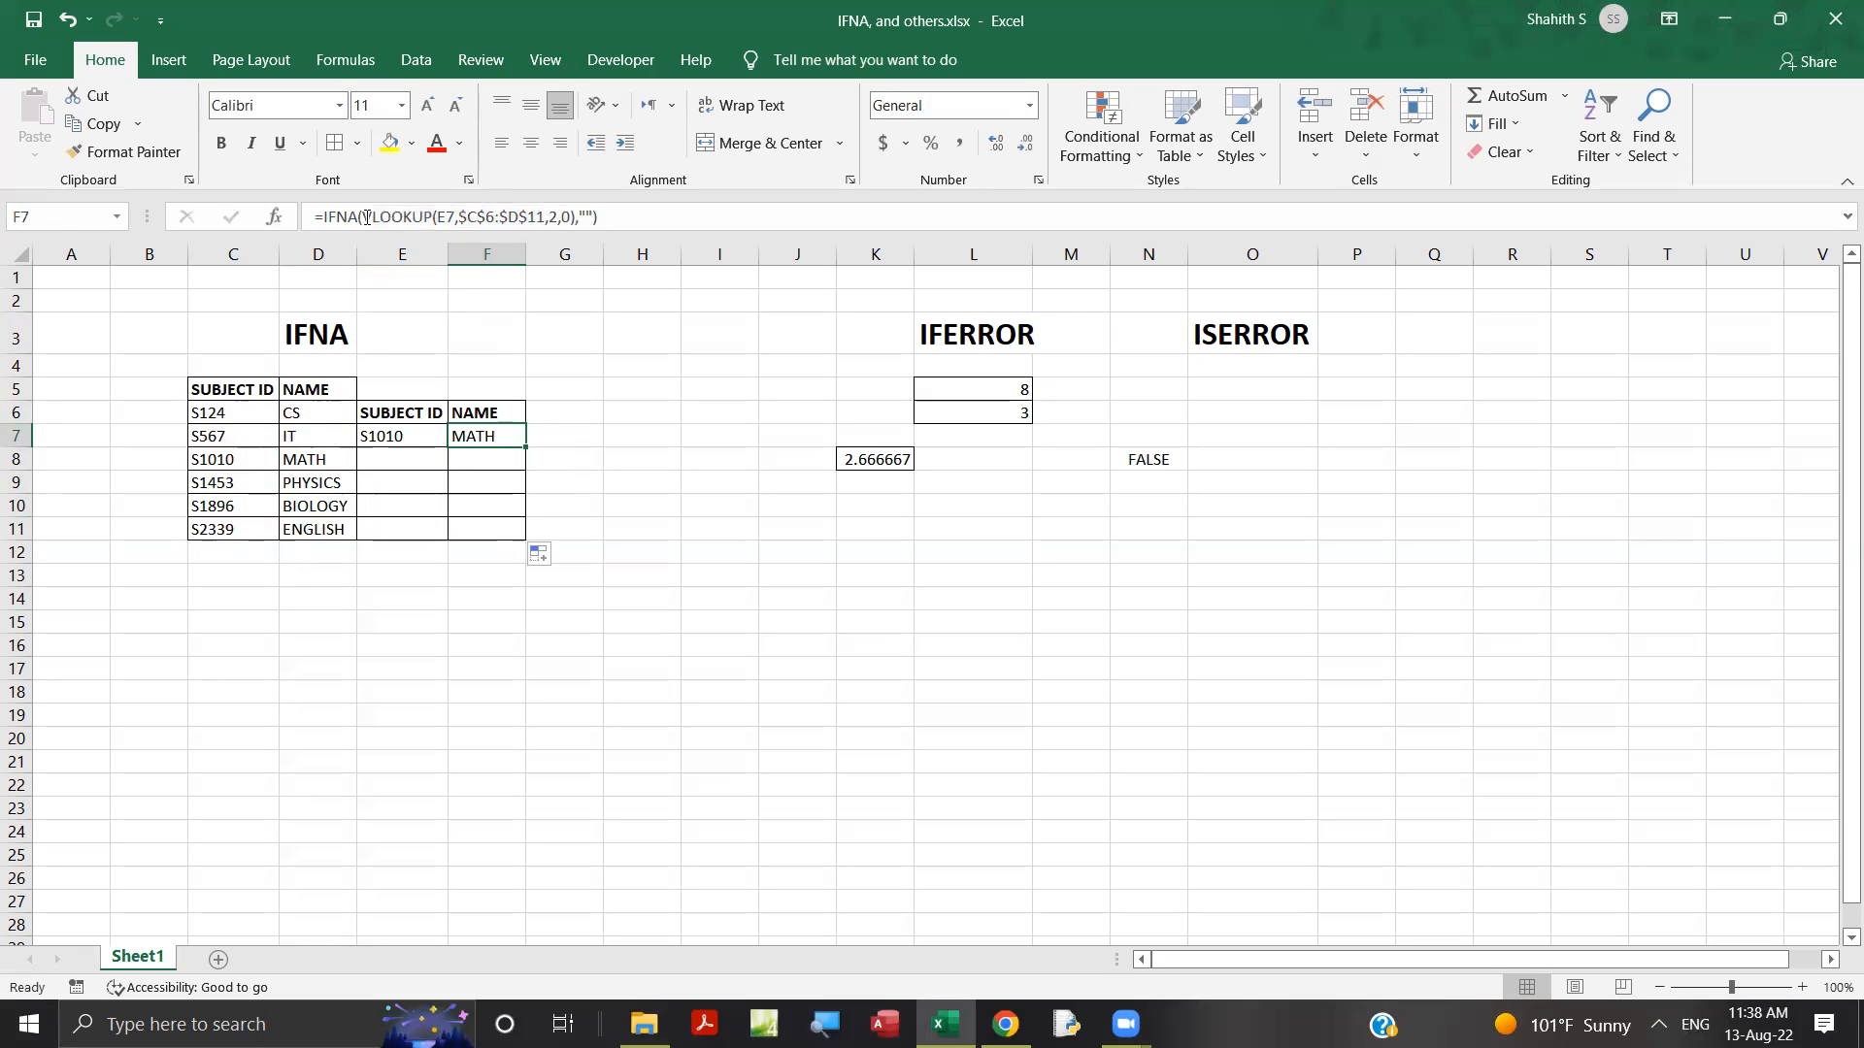
{"action": "left_click", "coordinate": [585, 216]}
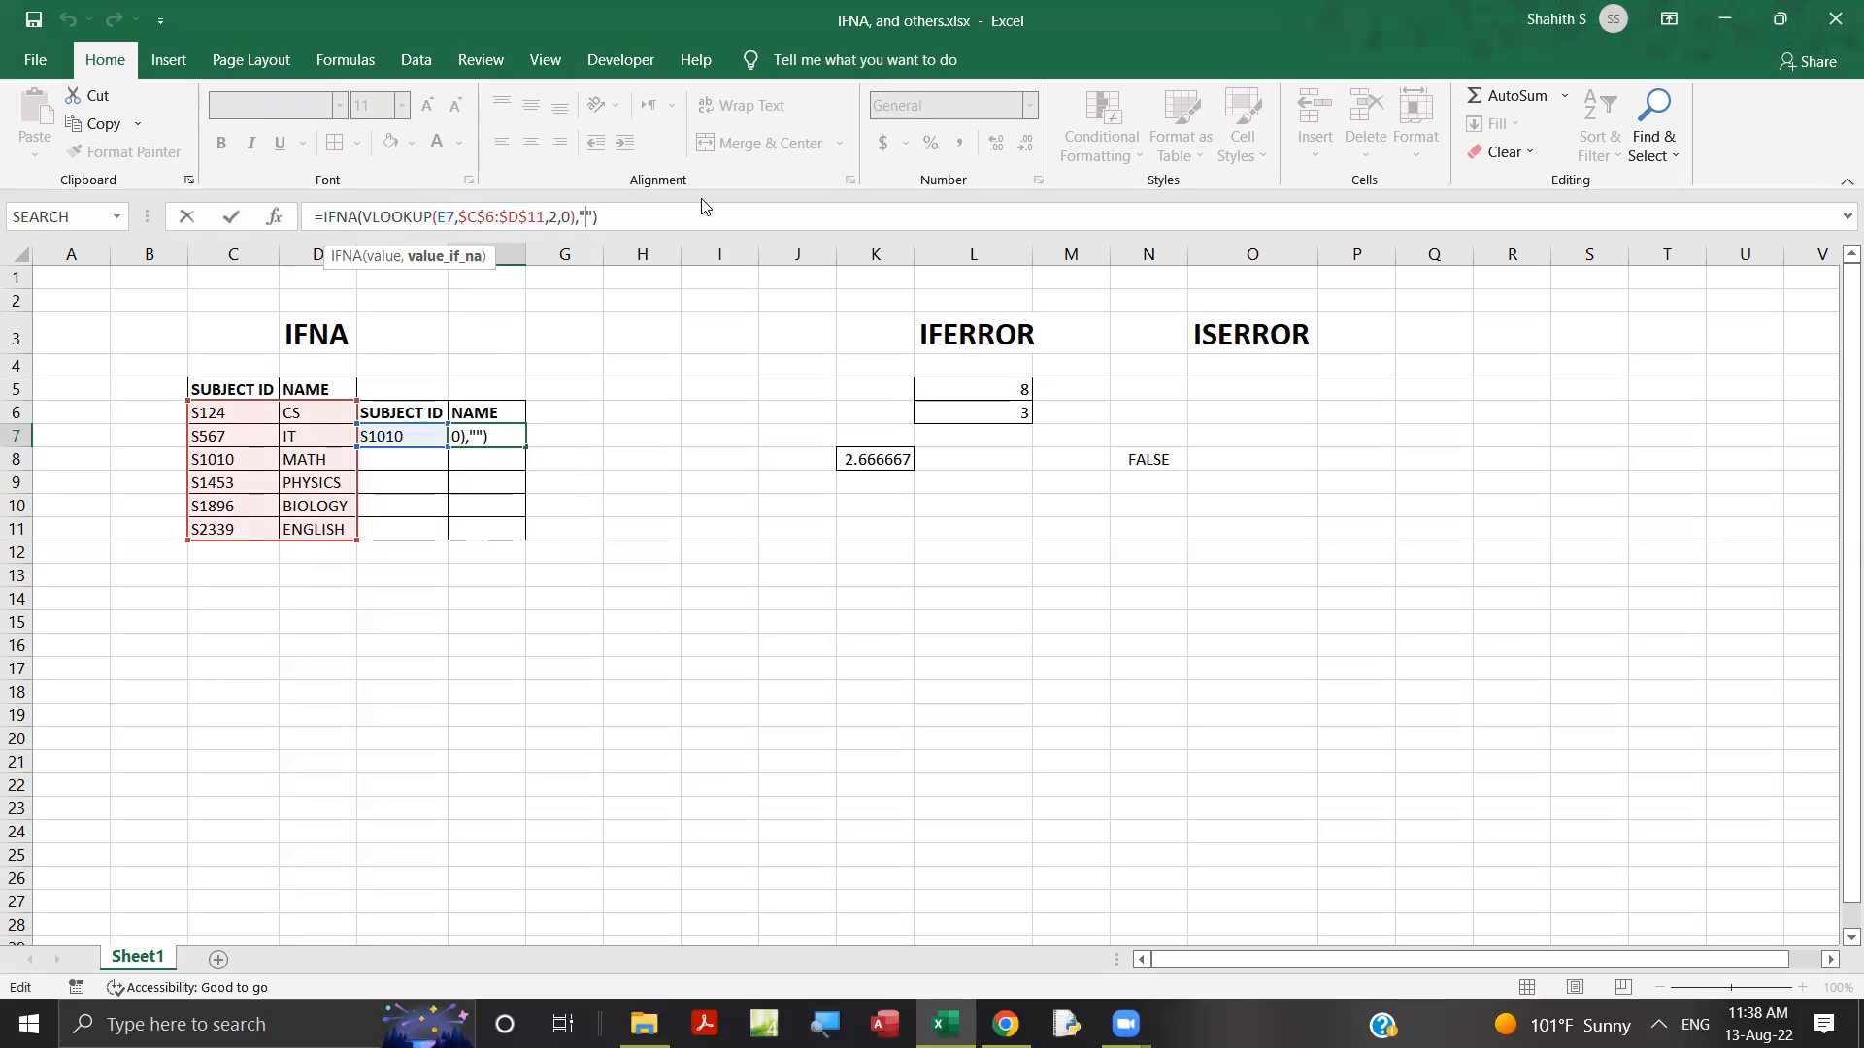
{"action": "type", "text": "SORRY"}
{"action": "key", "text": "Return"}
Fill the IFNA formula with the "SORRY" fallback from F7 down to F11.
{"action": "left_click", "coordinate": [503, 438]}
{"action": "double_click", "coordinate": [523, 446]}
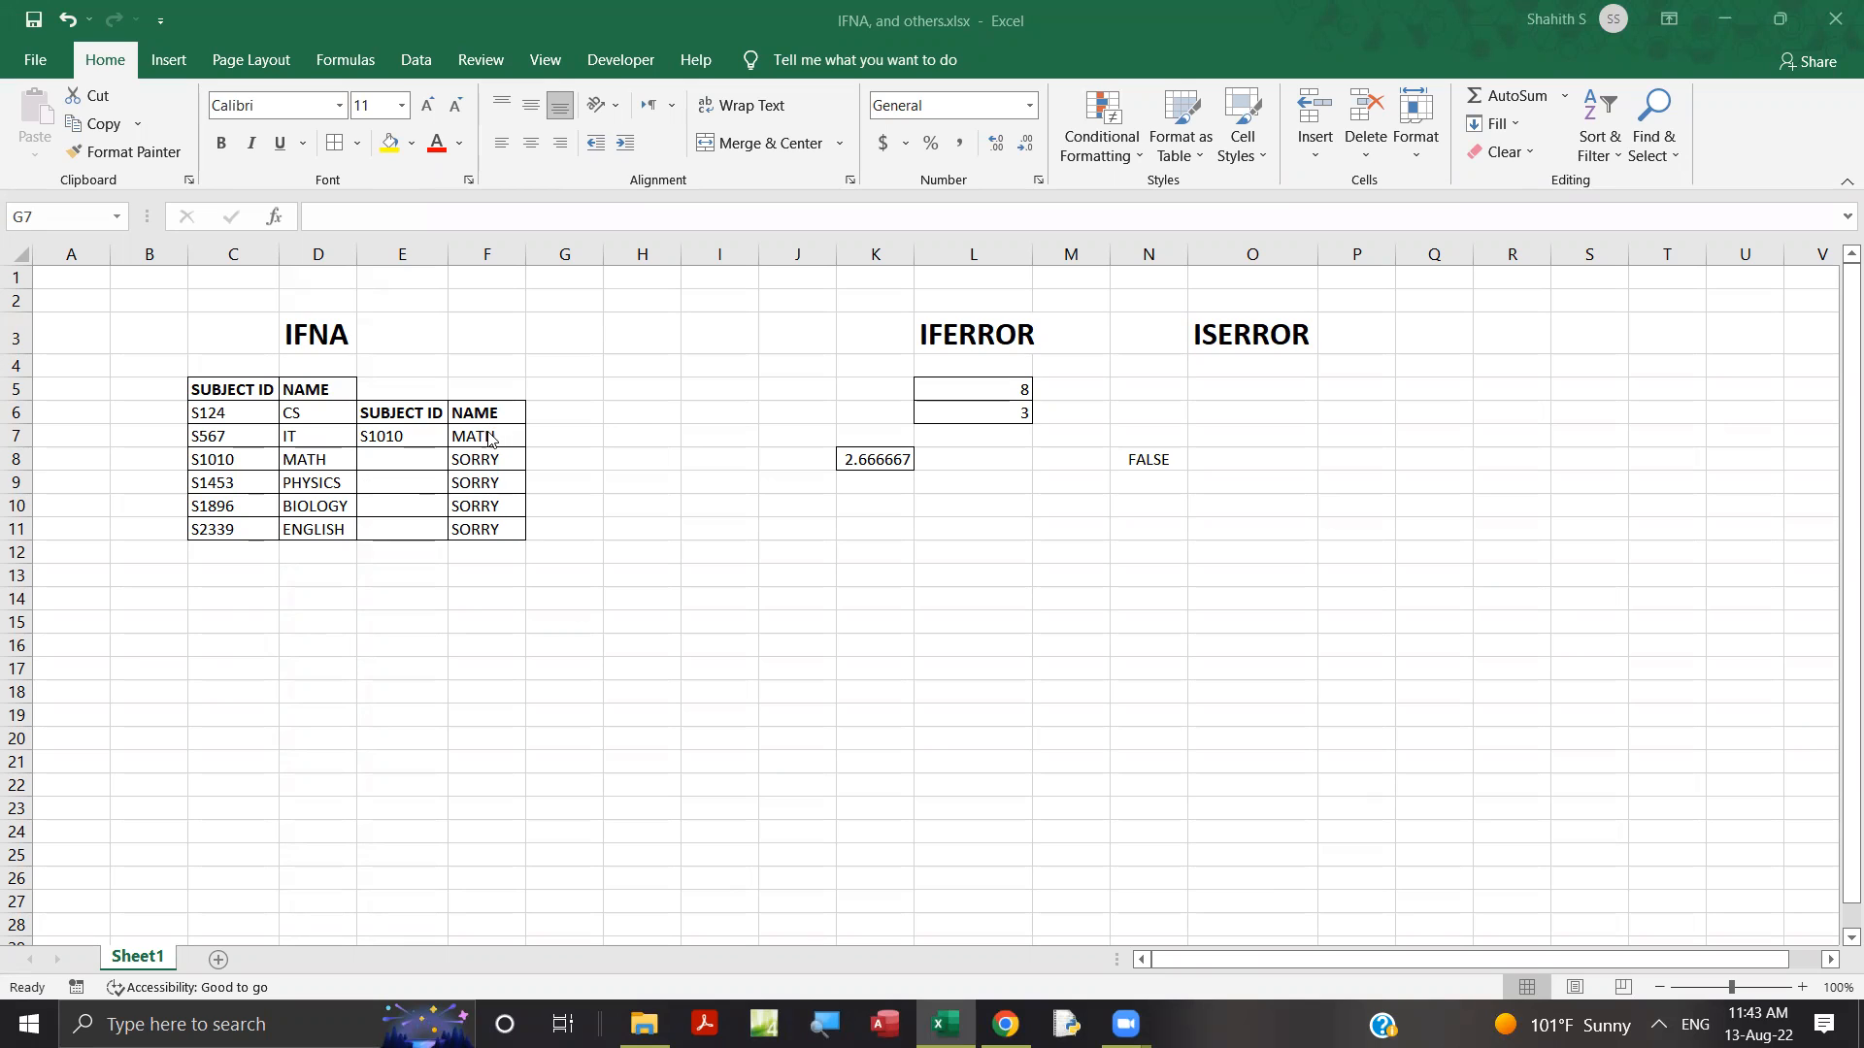
{"action": "left_click", "coordinate": [545, 434]}
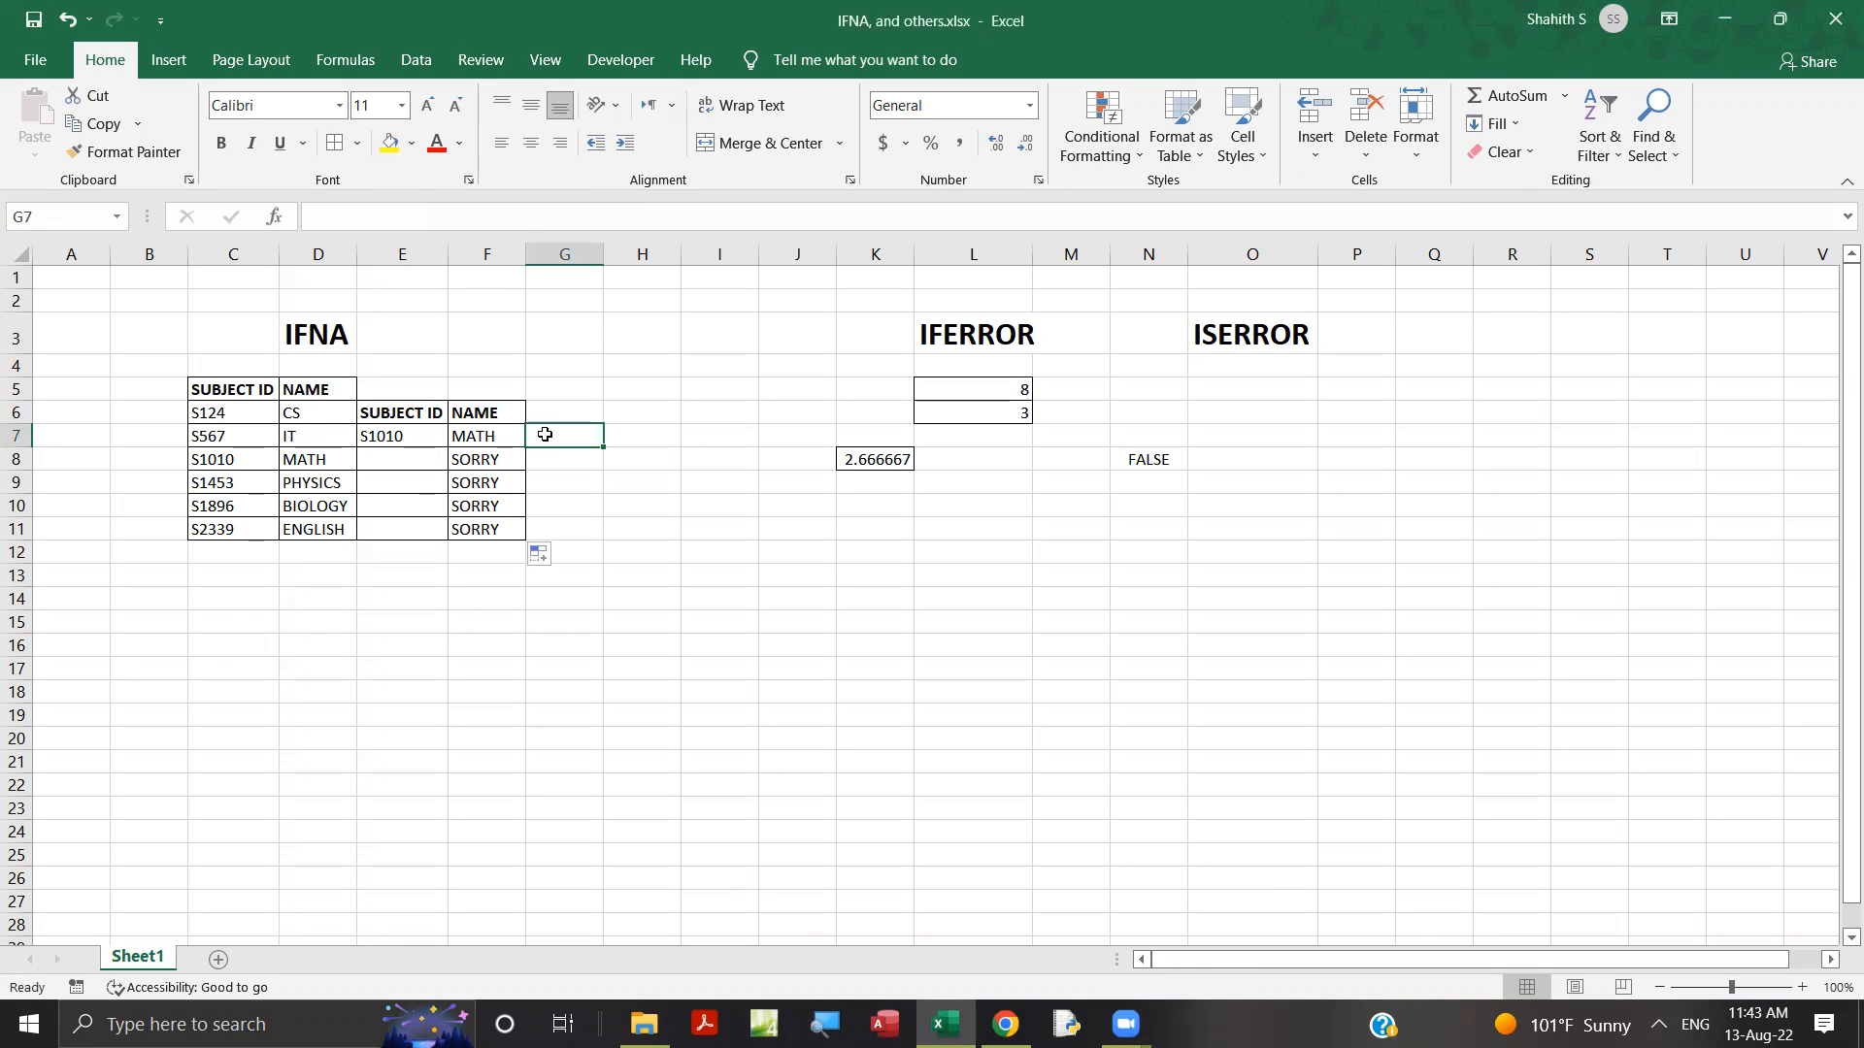
Copy only the VLOOKUP(E7,$C$6:$D$11,2,0) part of the formula in F7, leaving F7 as it is.
{"action": "left_click", "coordinate": [501, 434]}
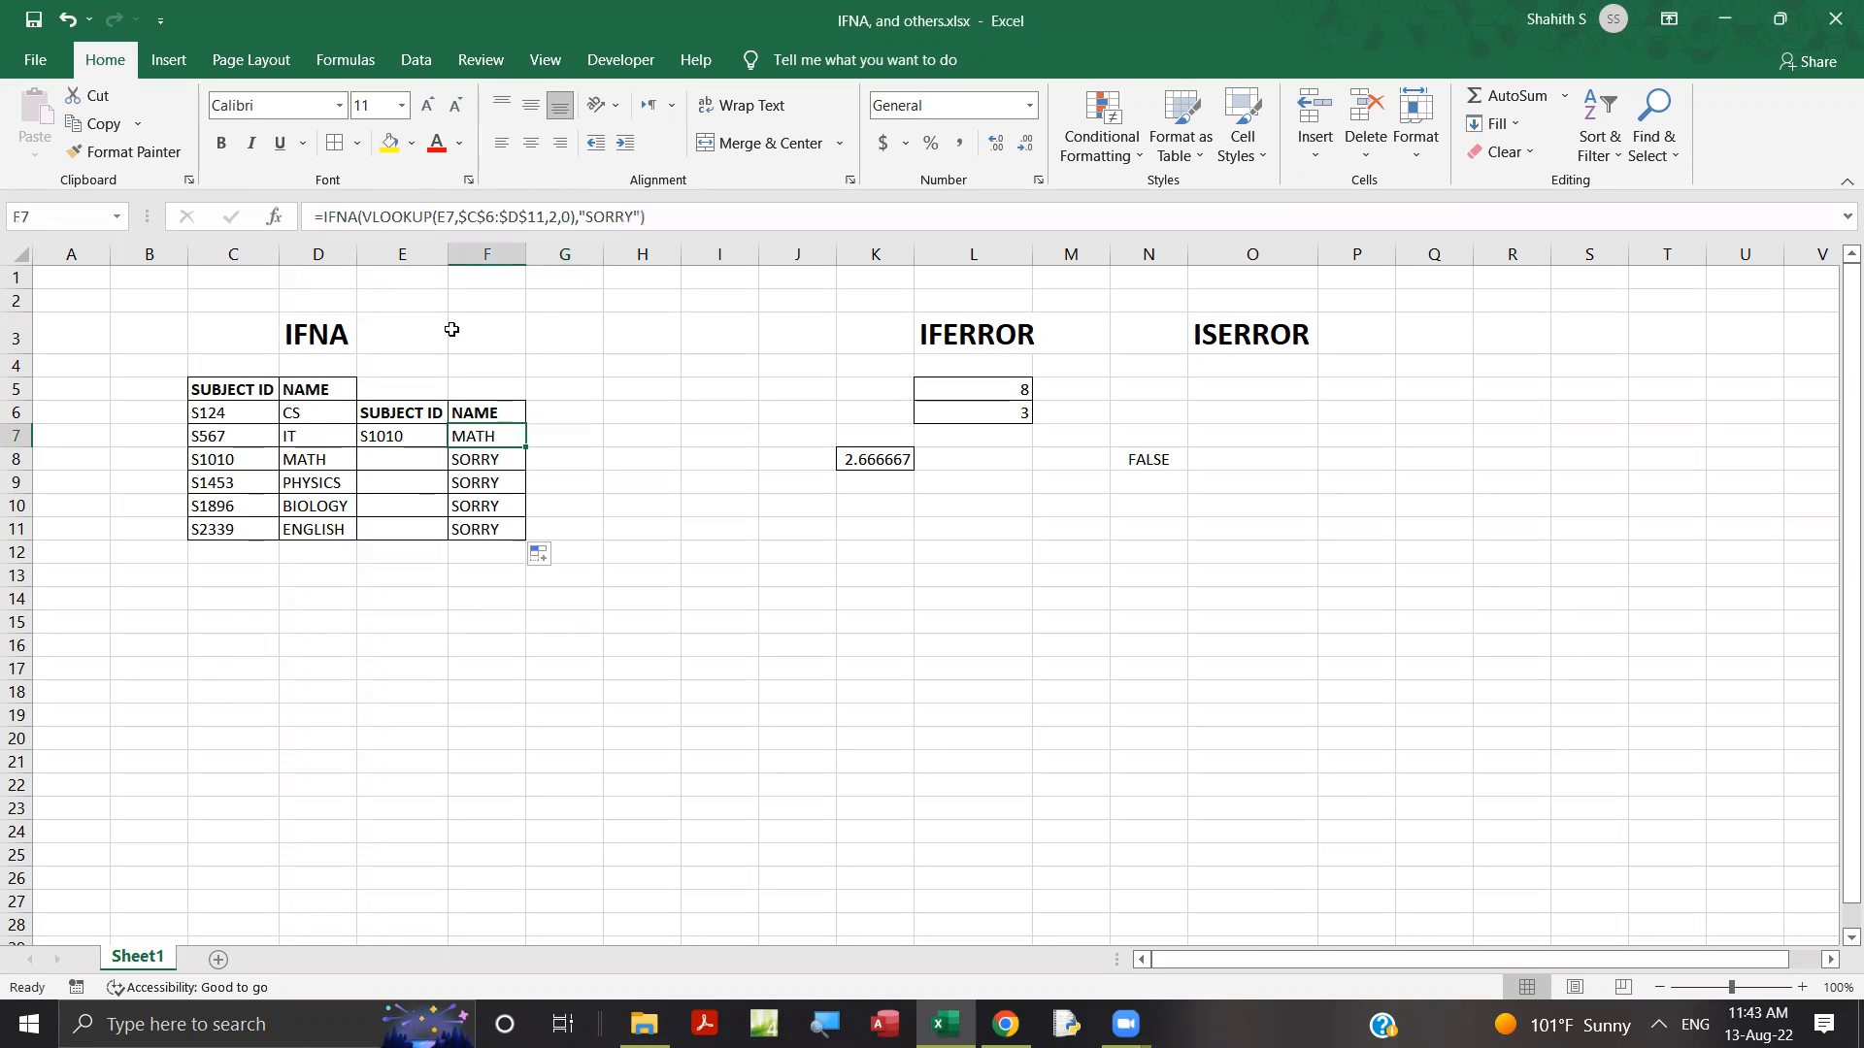
{"action": "left_click_drag", "start_coordinate": [576, 218], "coordinate": [359, 217]}
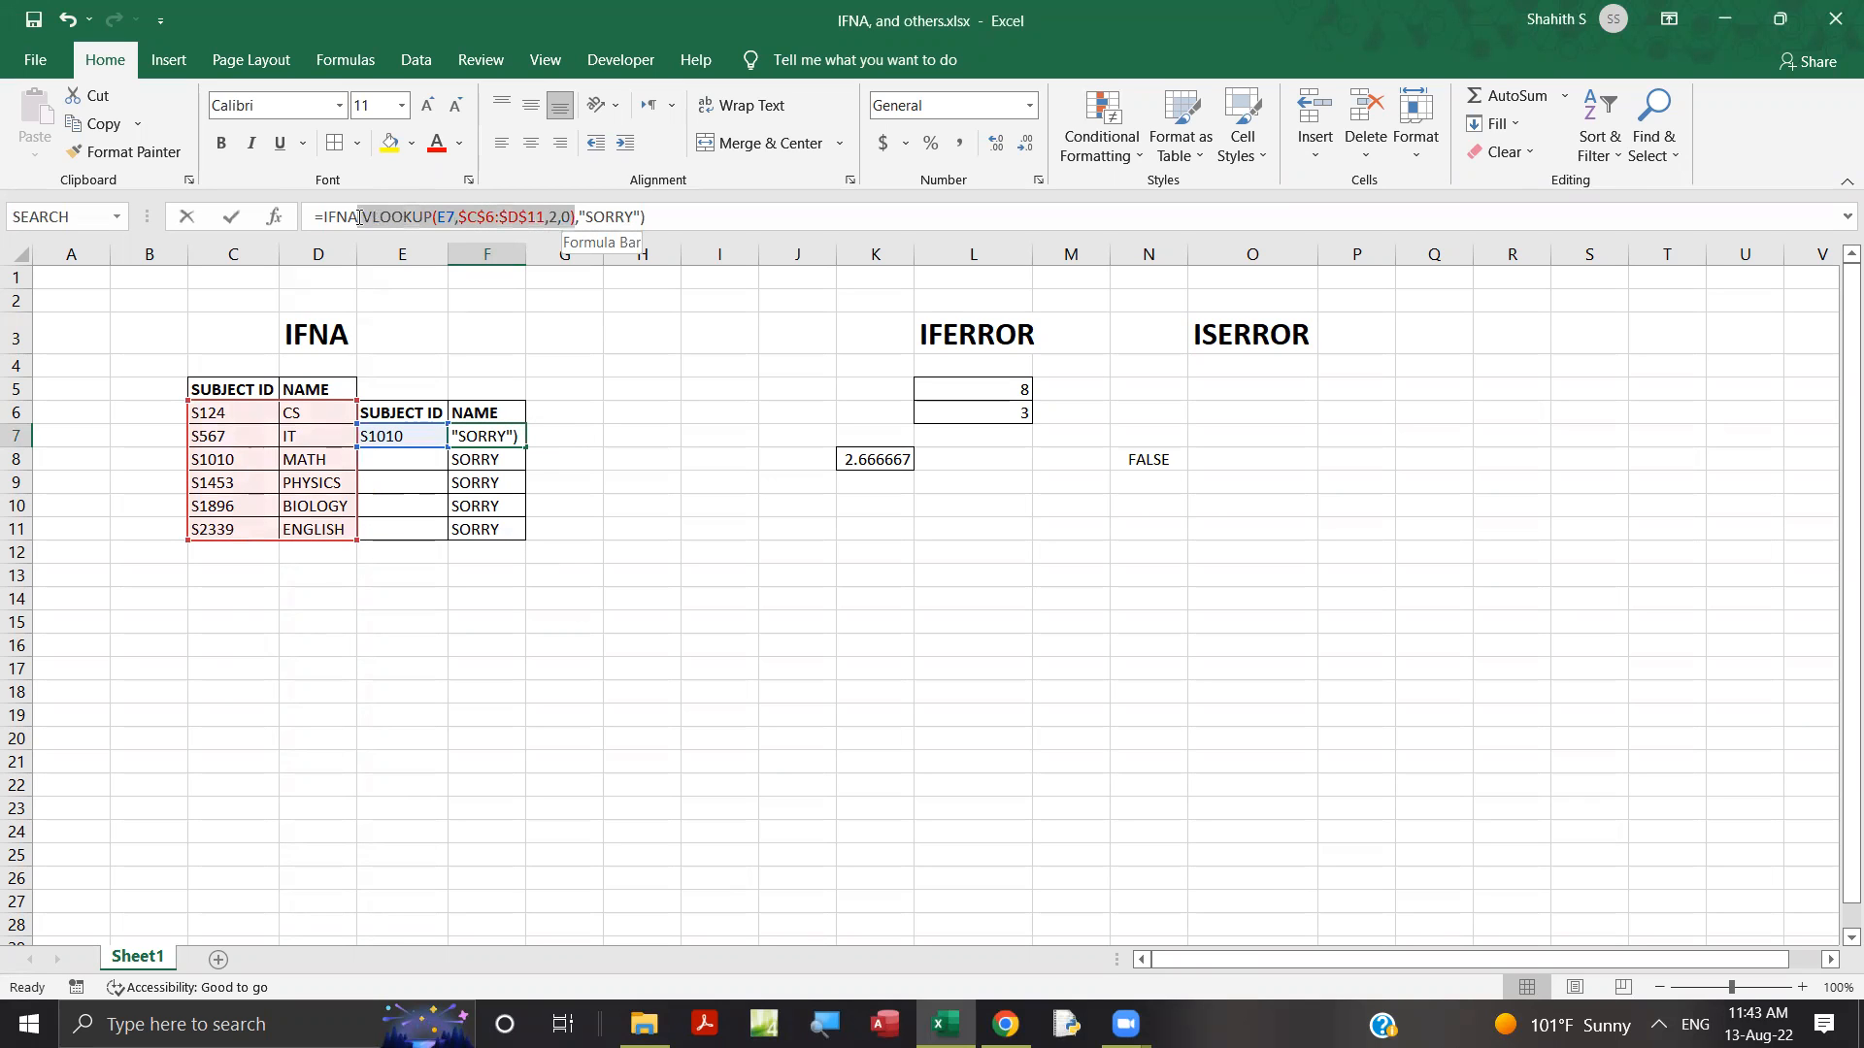
{"action": "right_click", "coordinate": [364, 217]}
{"action": "left_click", "coordinate": [422, 259]}
{"action": "key", "text": "Return"}
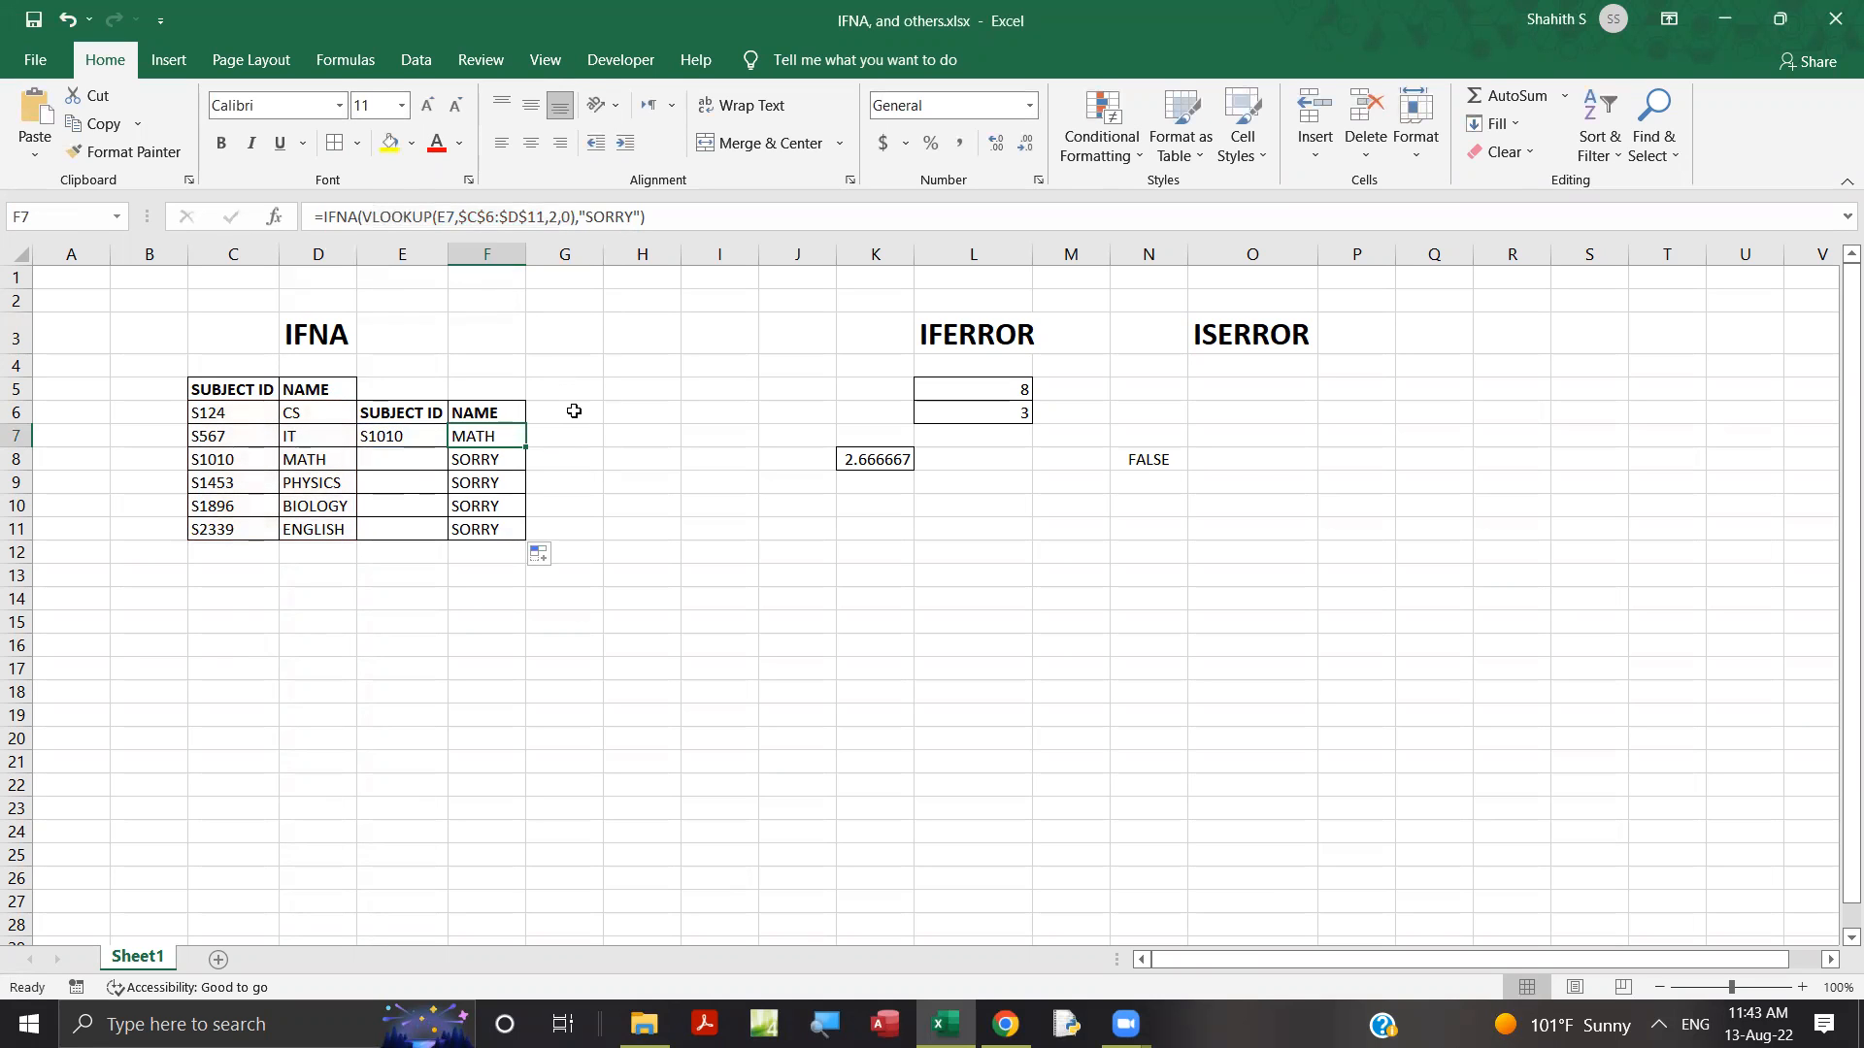
Enter the copied lookup in G7 as =VLOOKUP(E7,$C$6:$D$11,2,0) and fill it down to G11.
{"action": "left_click", "coordinate": [583, 432]}
{"action": "left_click", "coordinate": [519, 204]}
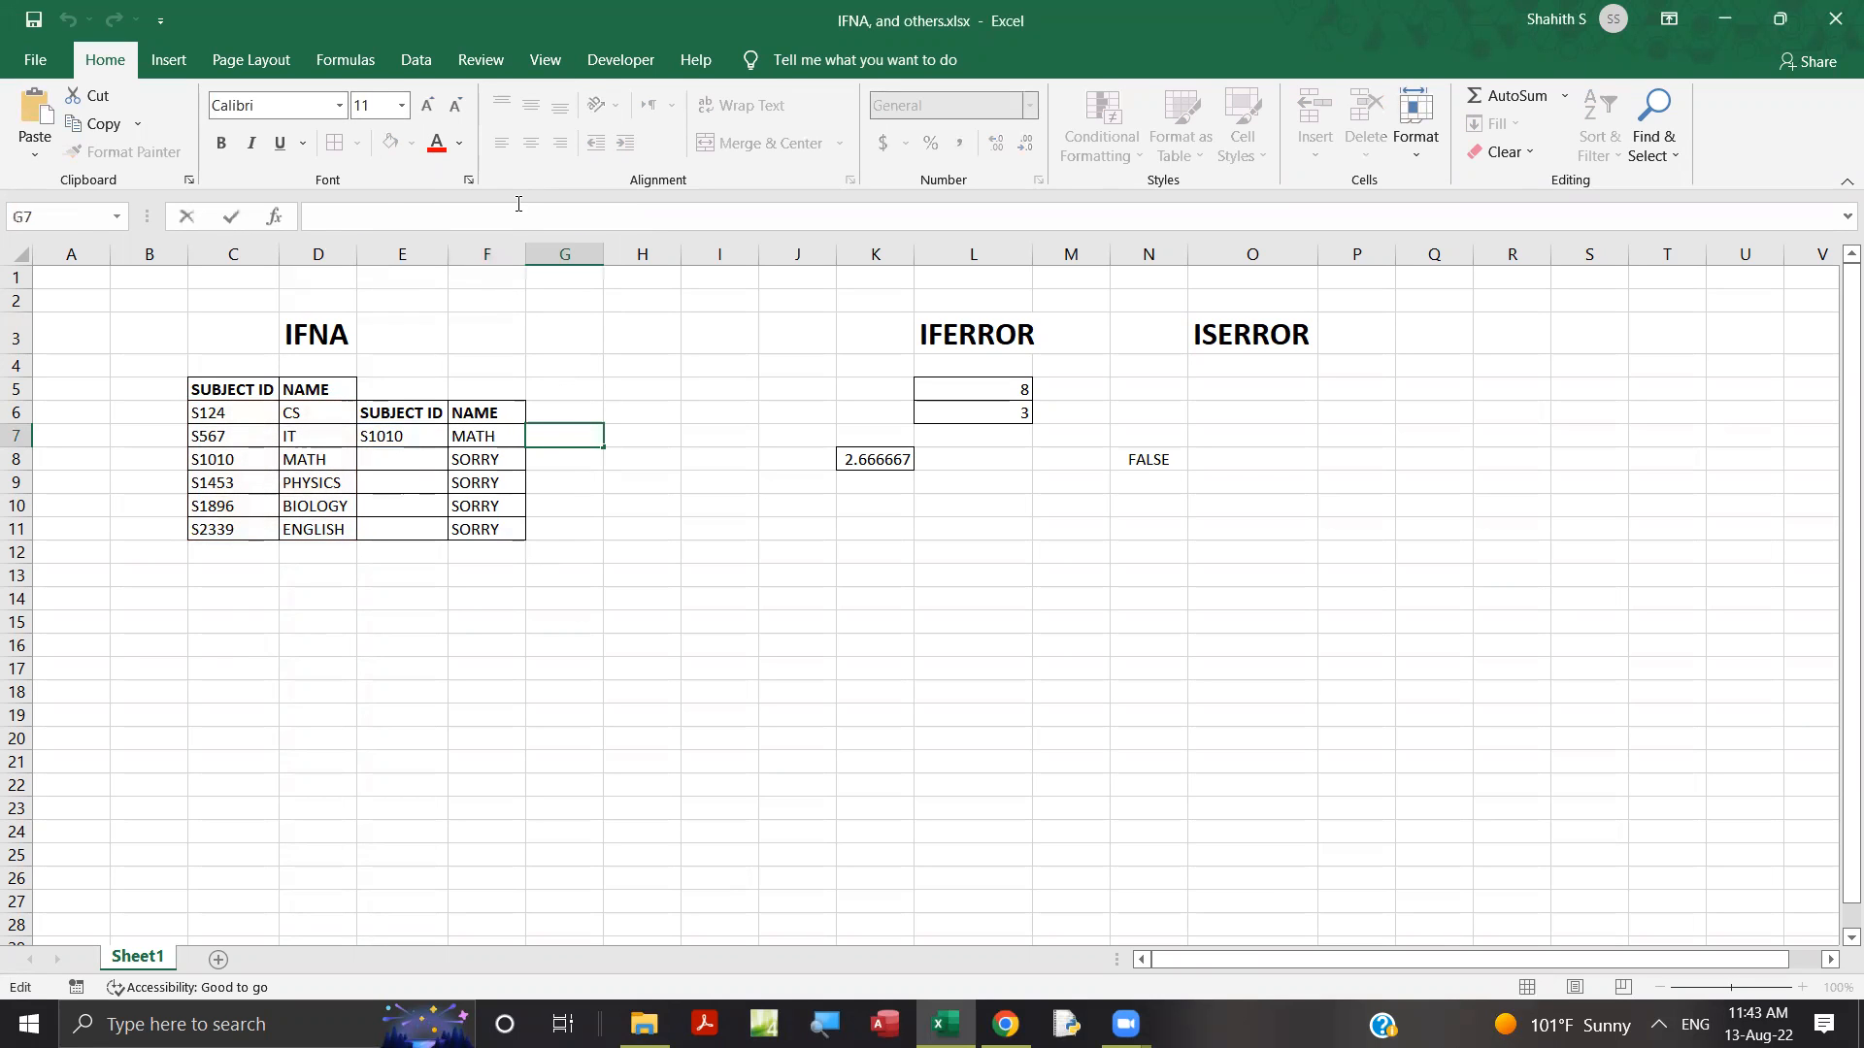
{"action": "key", "text": "ctrl+v"}
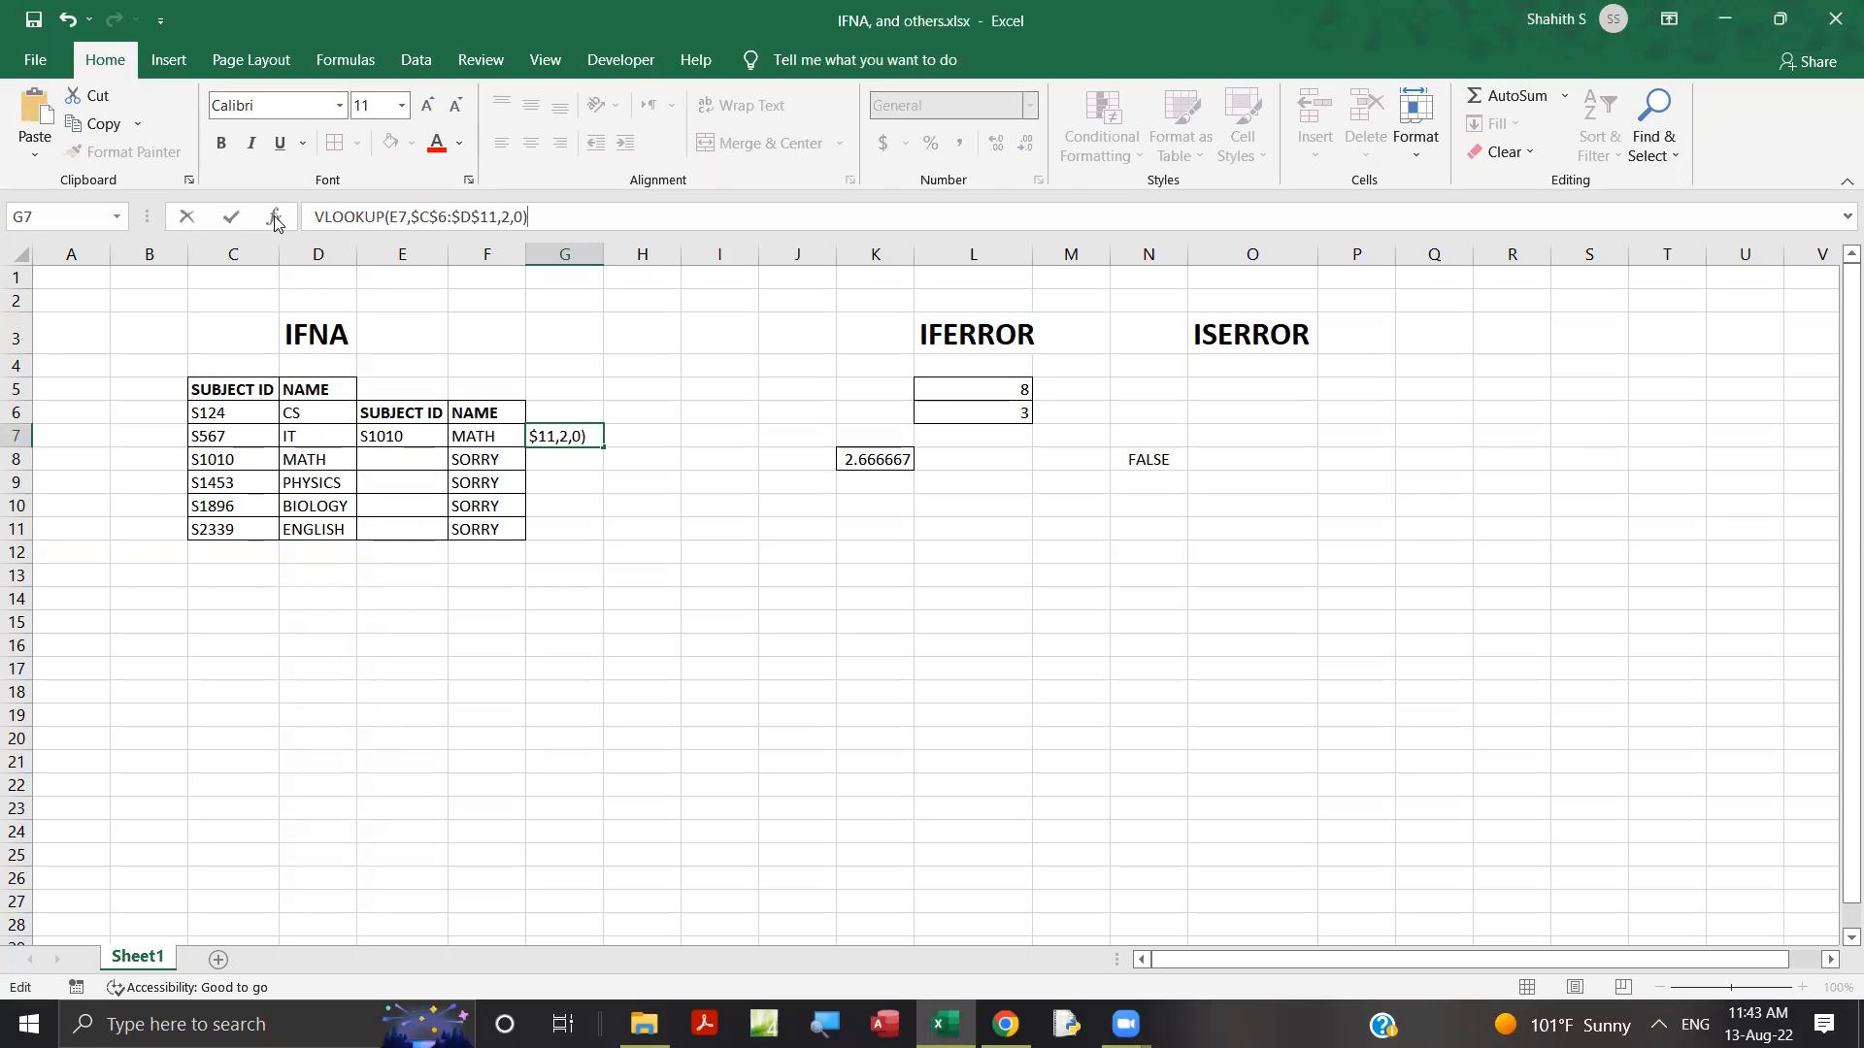
{"action": "left_click", "coordinate": [311, 216]}
{"action": "type", "text": "="}
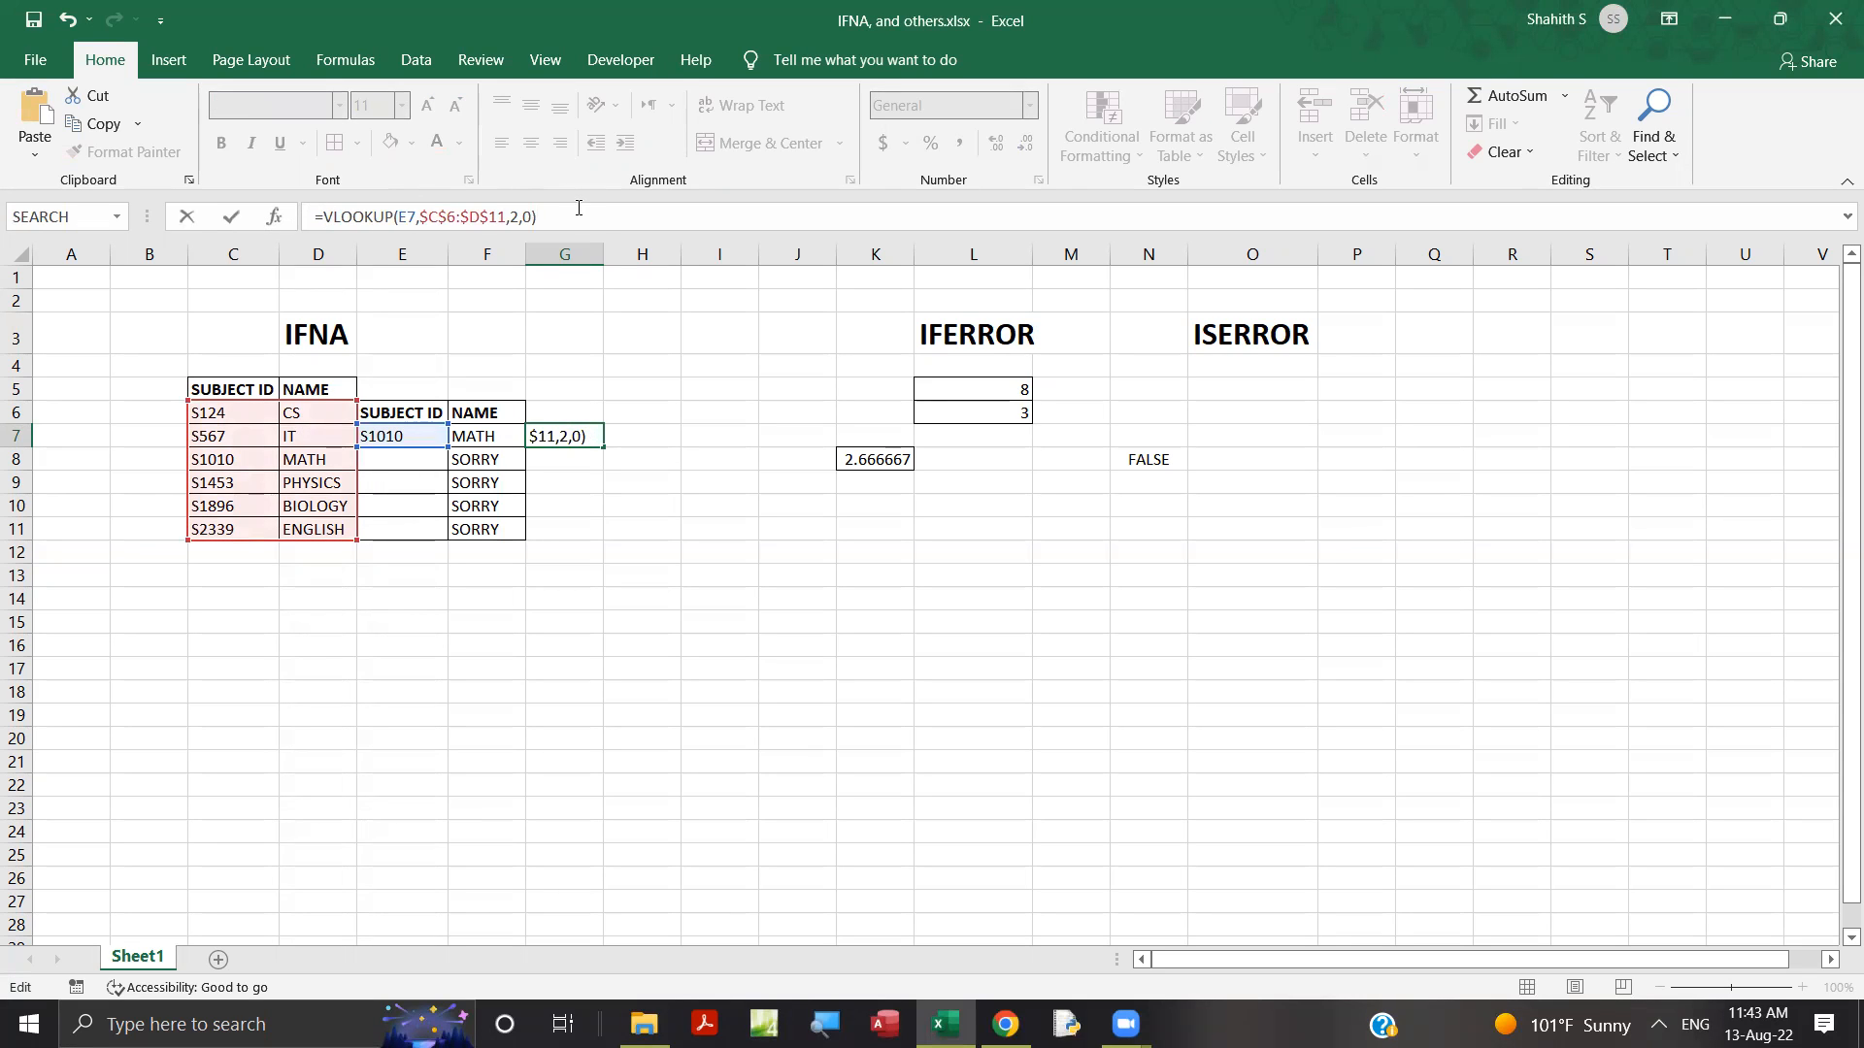
{"action": "key", "text": "Return"}
{"action": "left_click", "coordinate": [595, 443]}
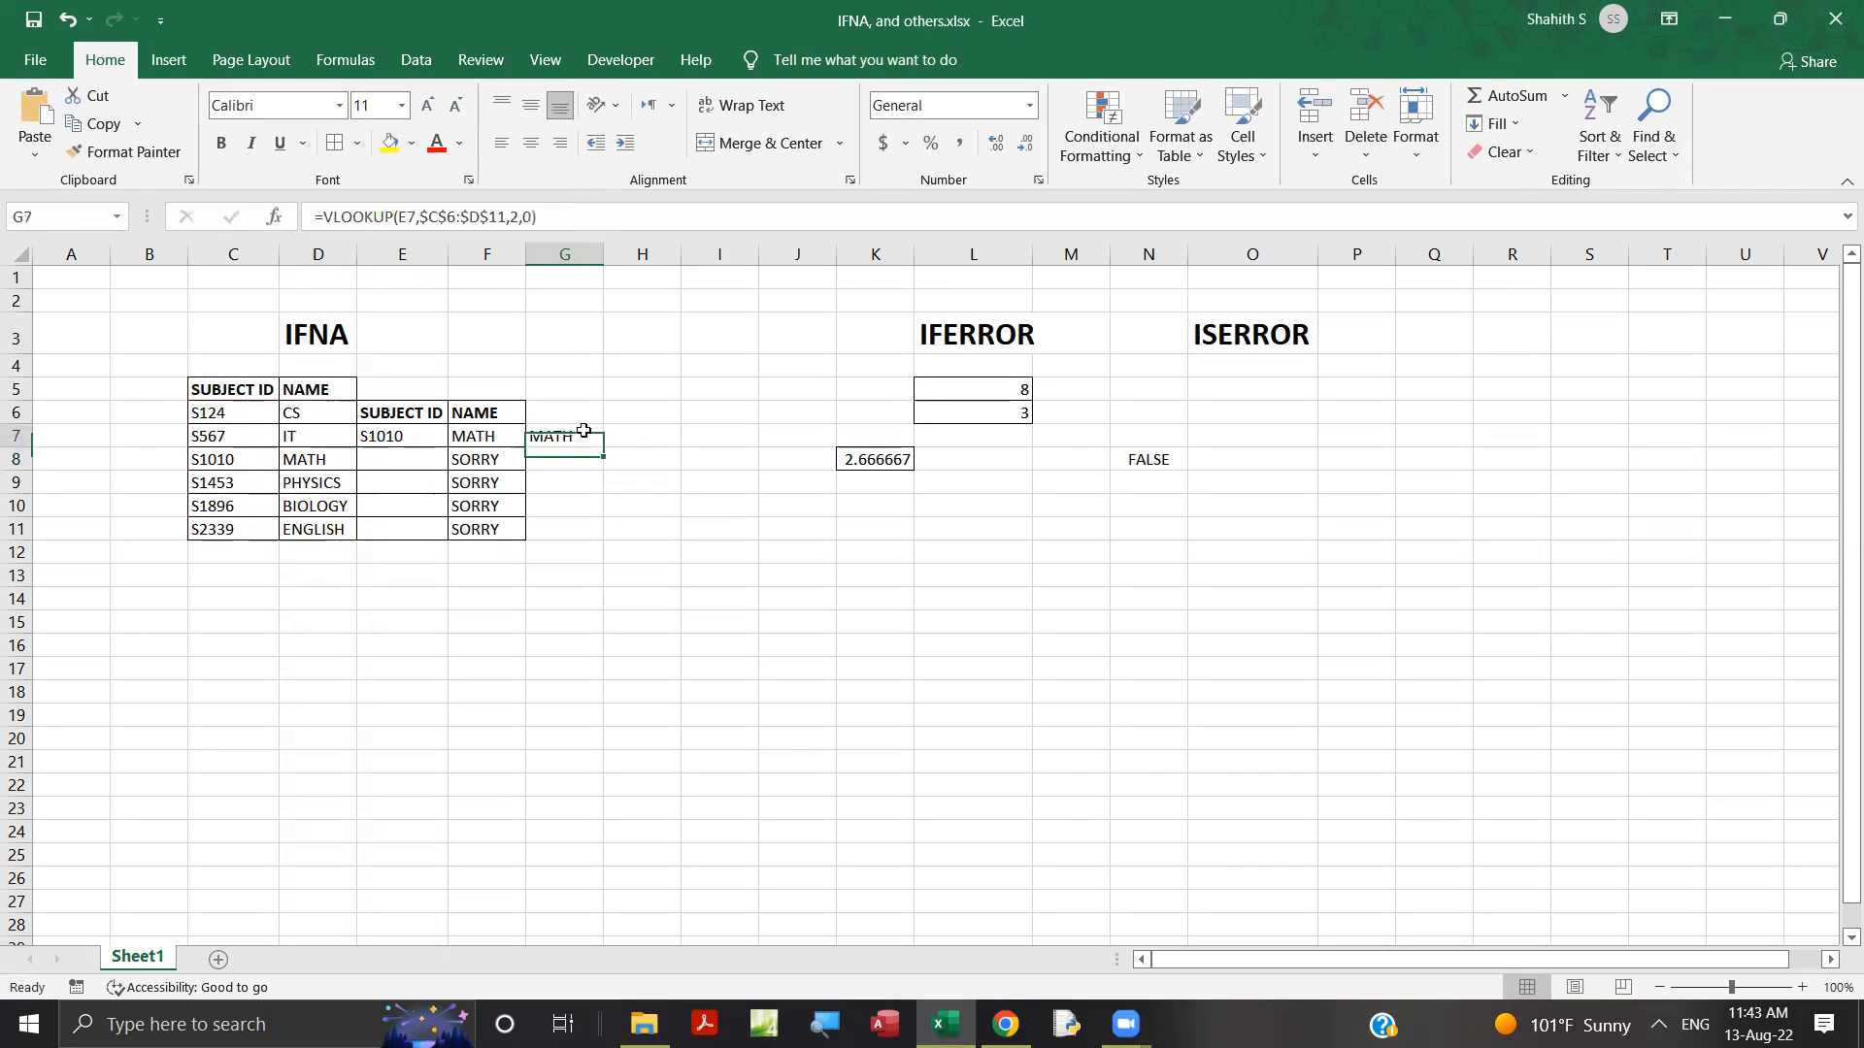
{"action": "left_click_drag", "start_coordinate": [601, 446], "coordinate": [605, 539]}
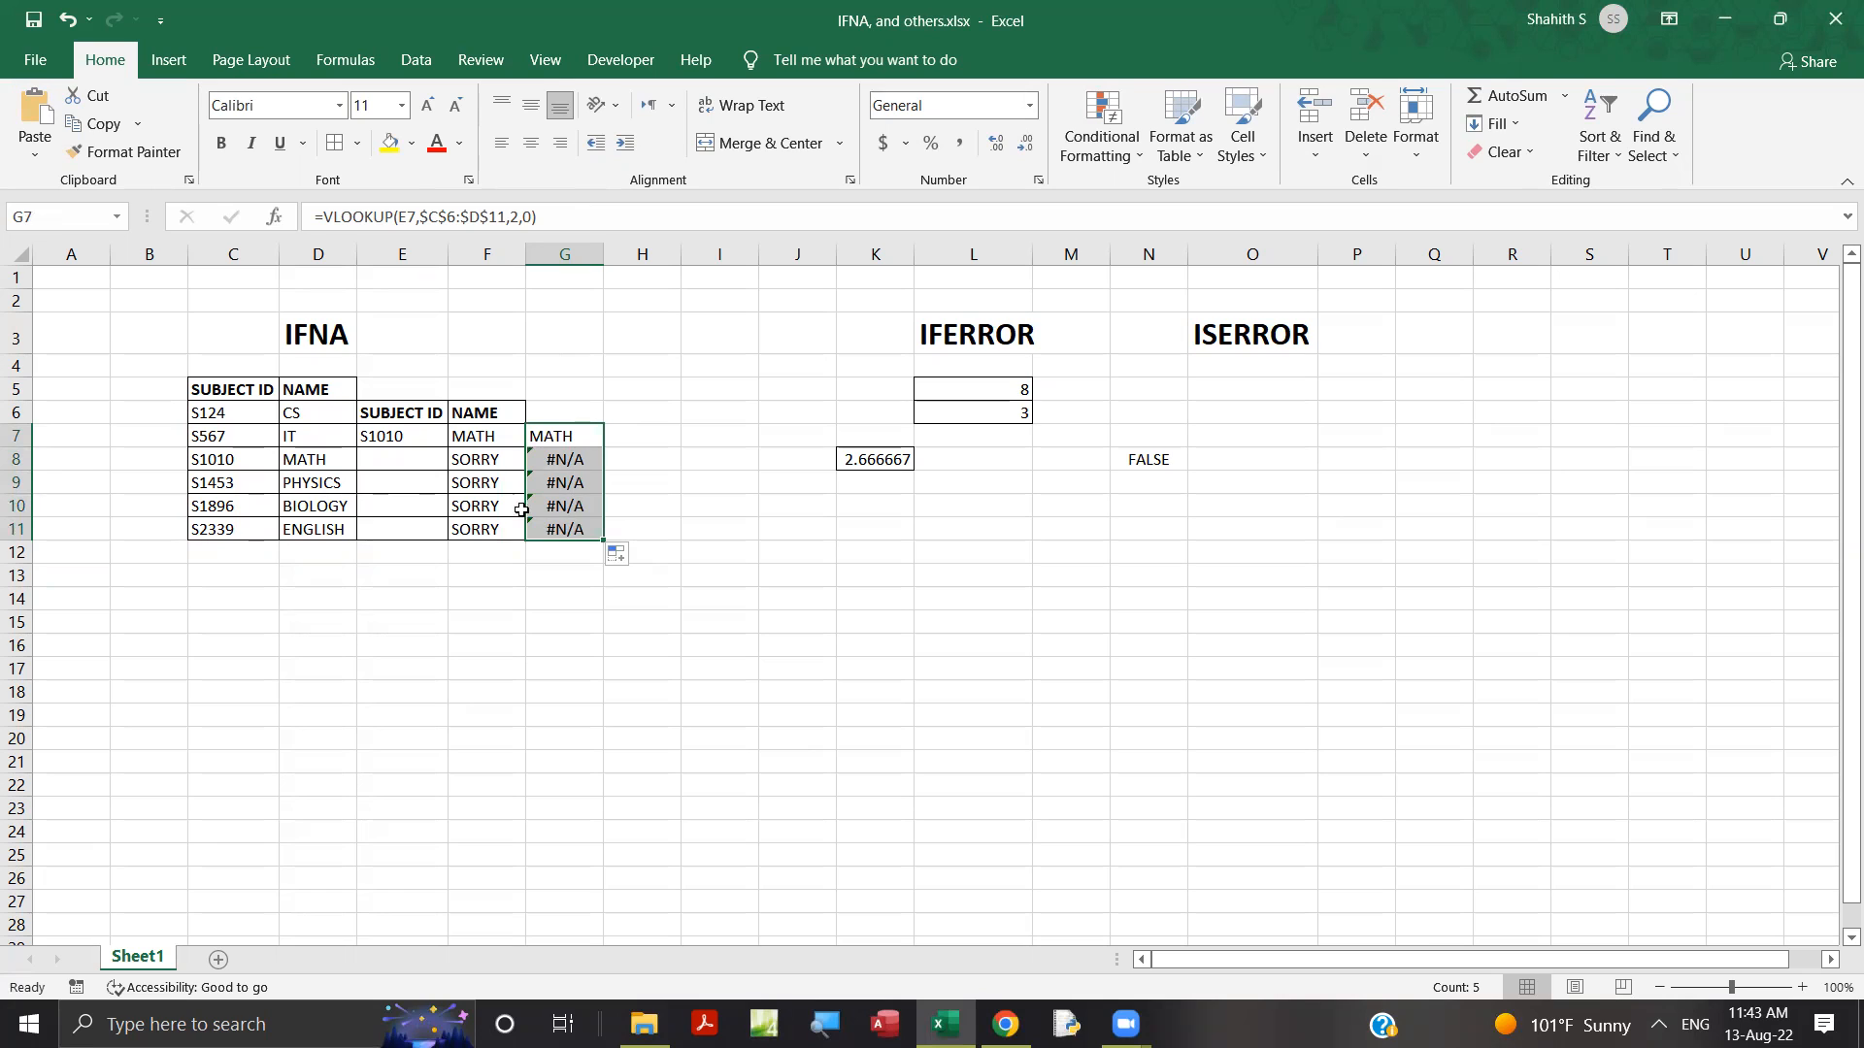
Insert an IF with the logical test E7="" in front of the VLOOKUP in G7.
{"action": "left_click", "coordinate": [564, 435]}
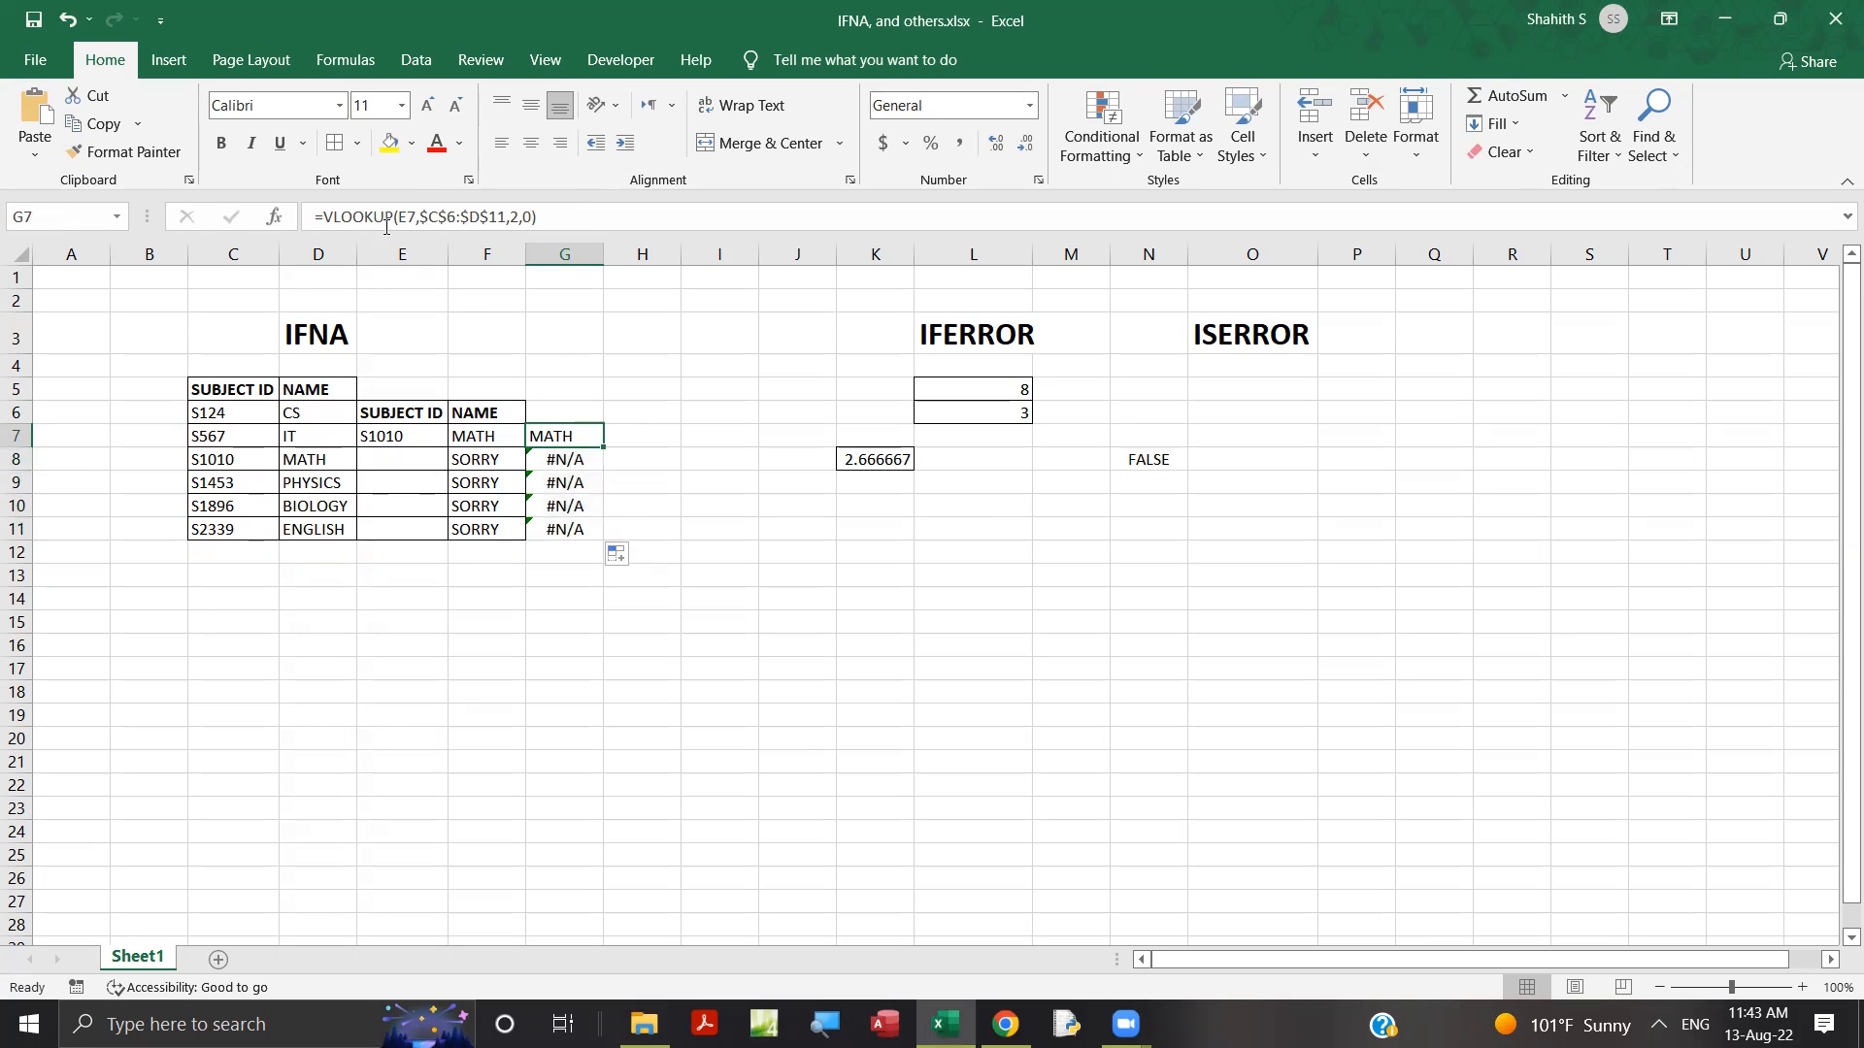
{"action": "left_click", "coordinate": [324, 215]}
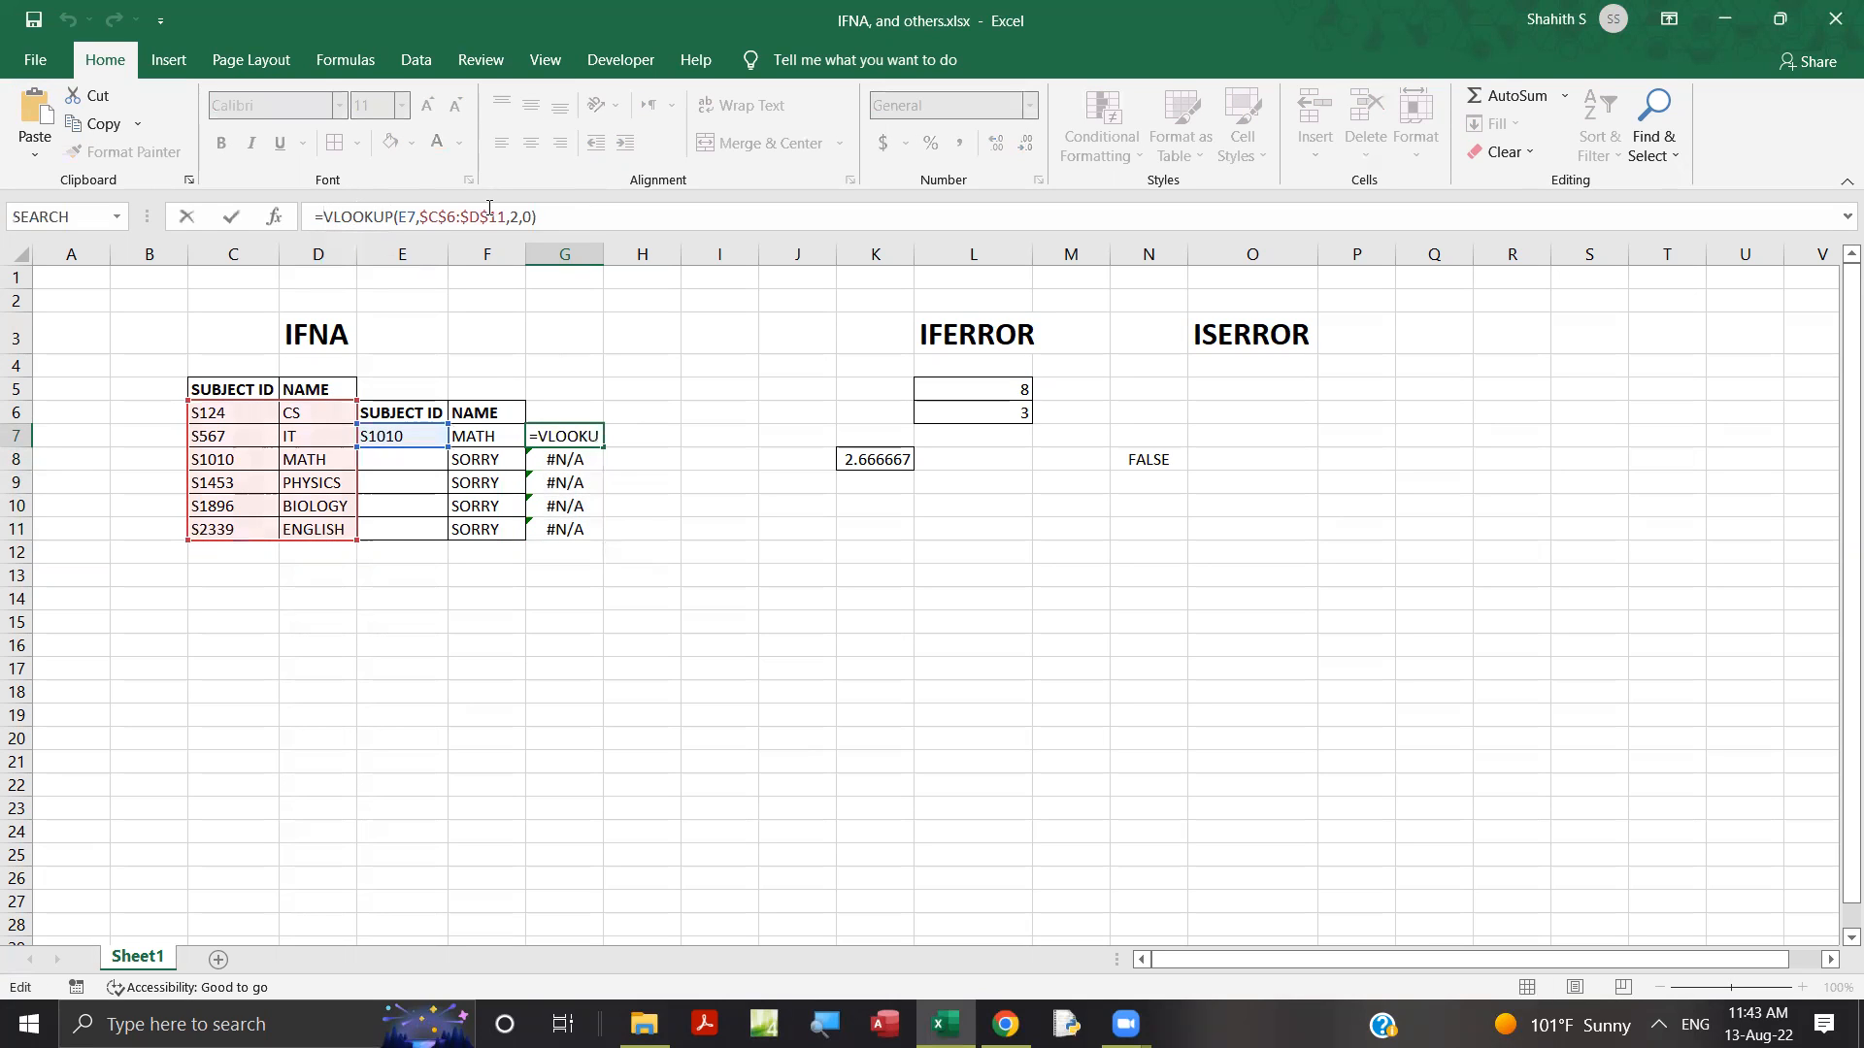
{"action": "type", "text": "IF"}
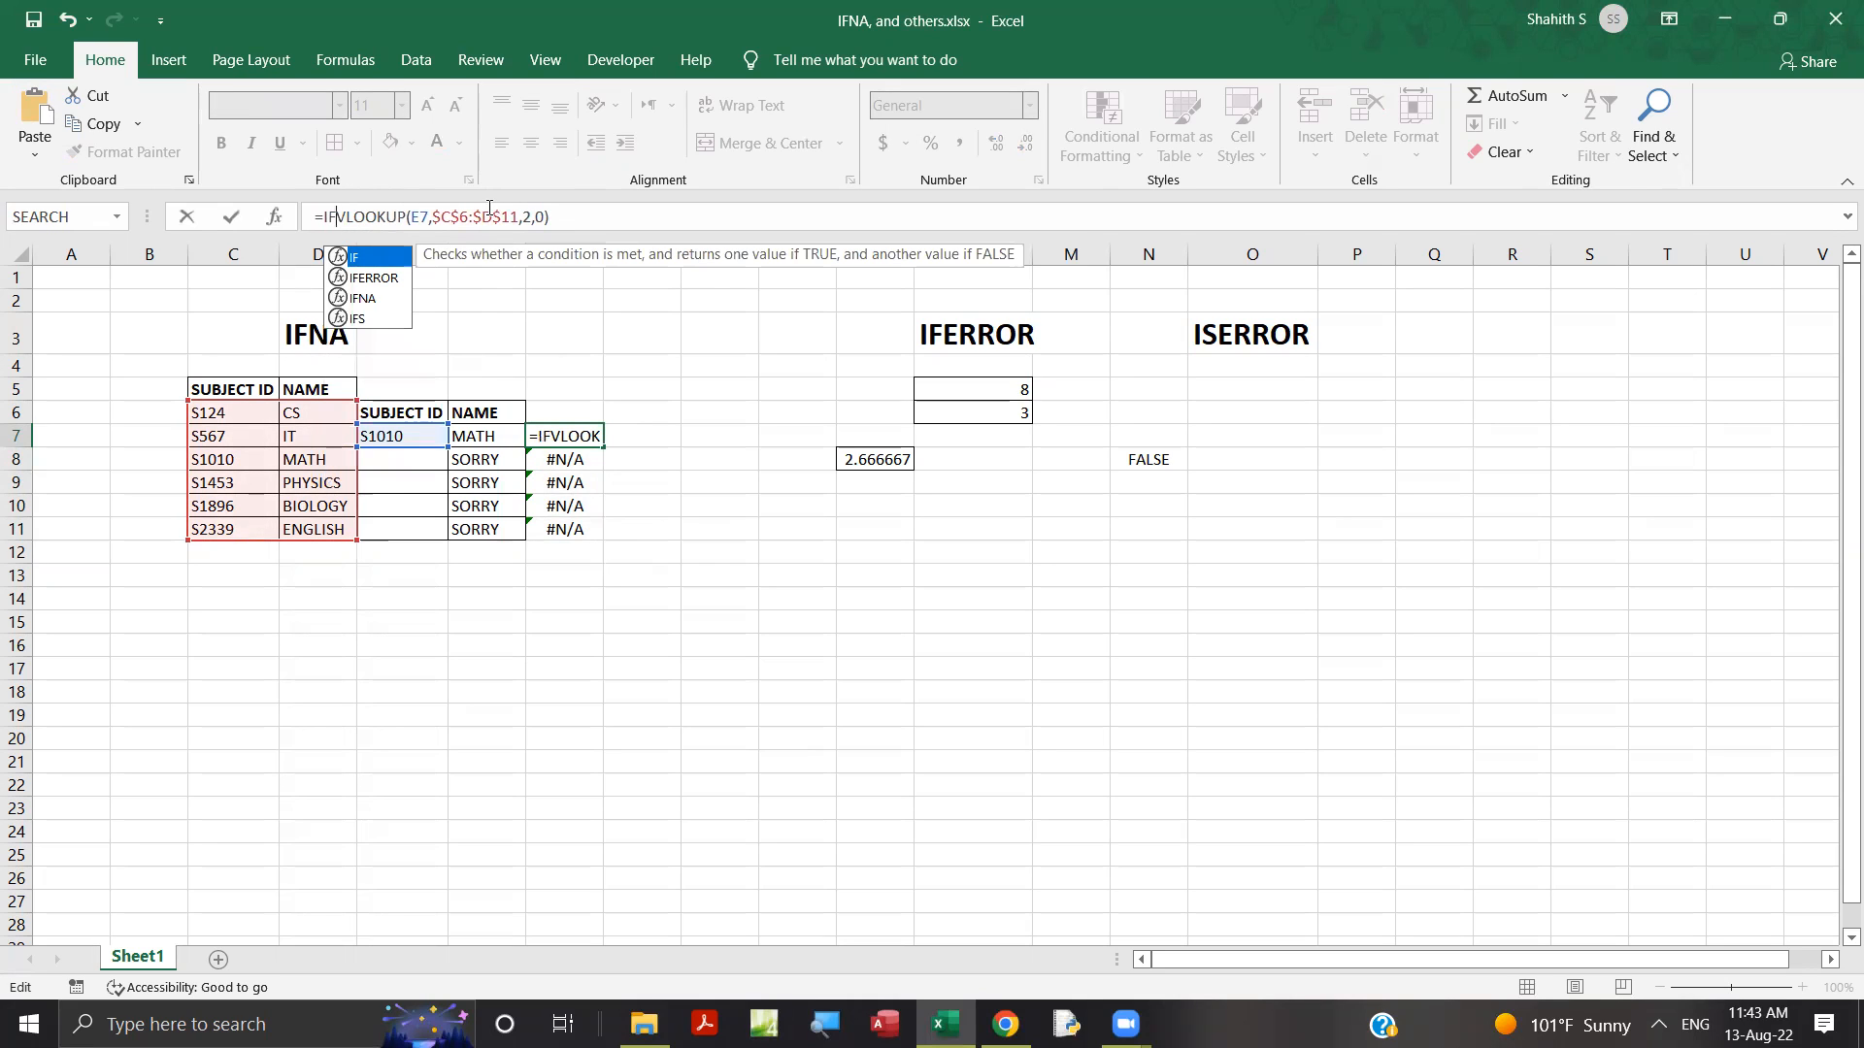
{"action": "type", "text": "("}
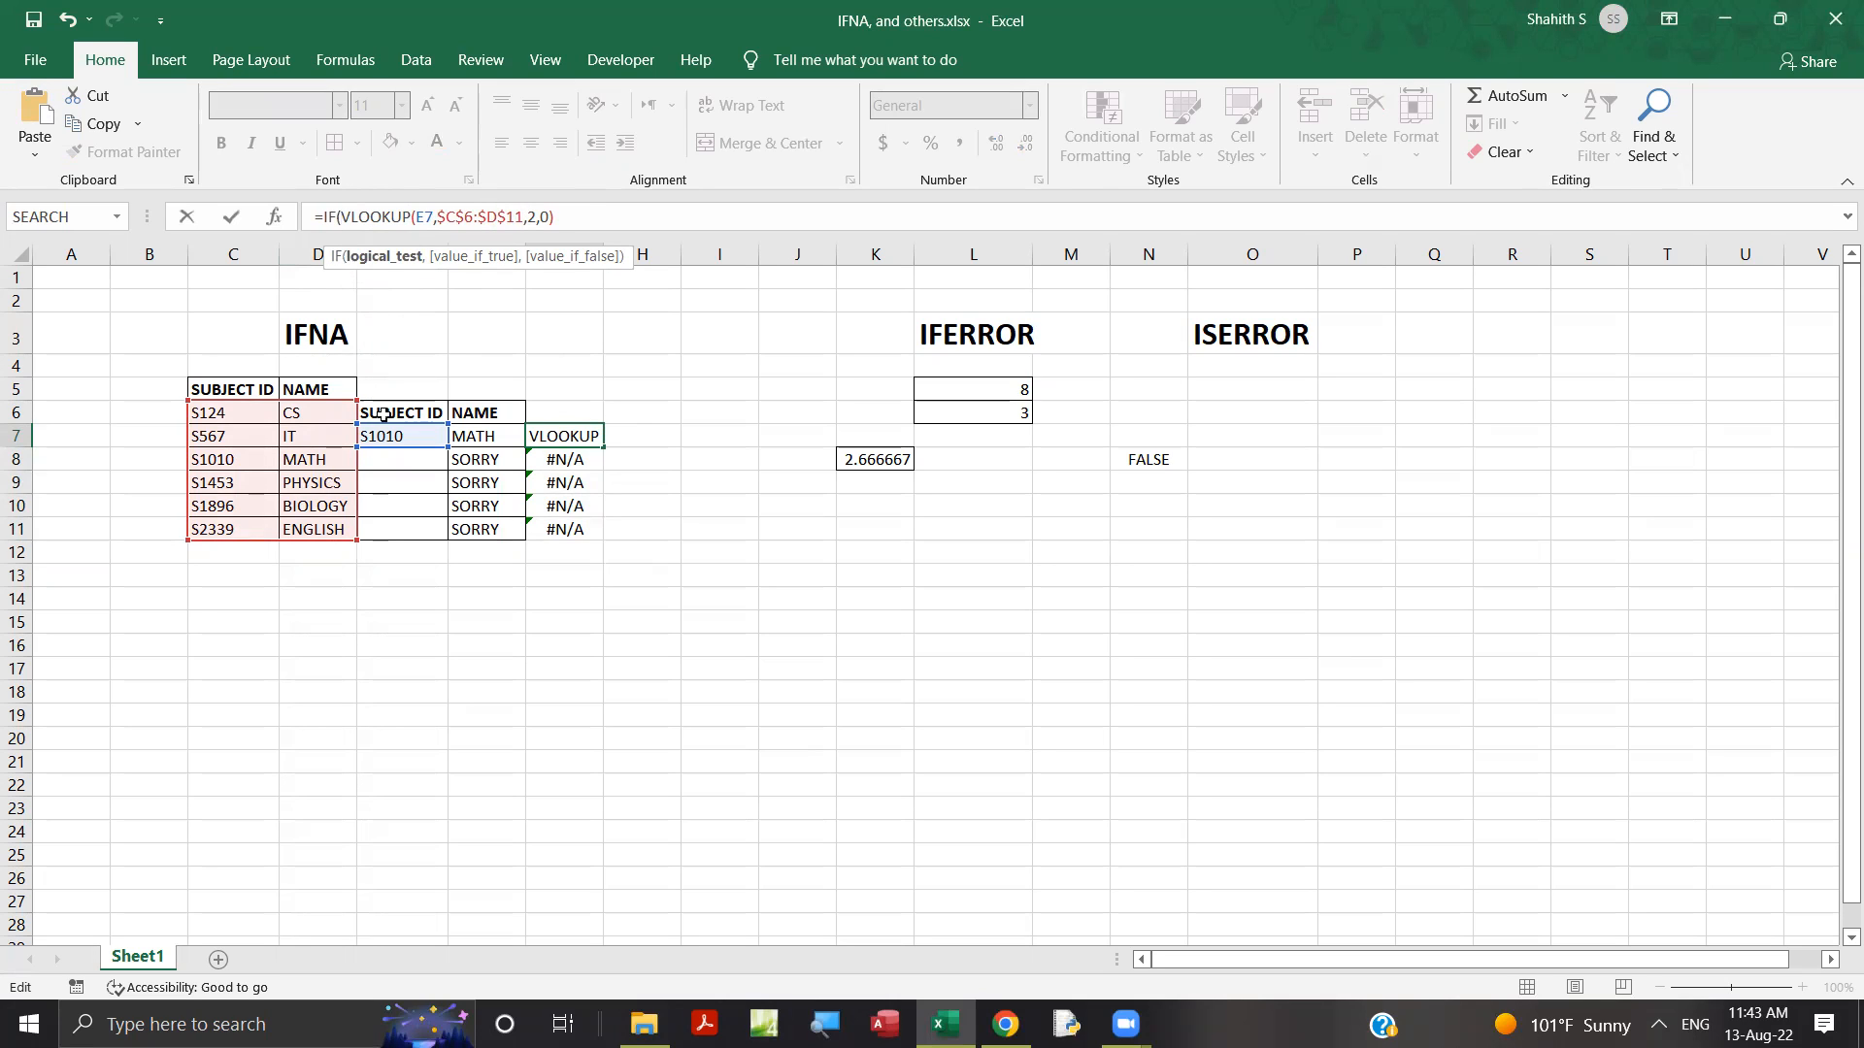
{"action": "left_click", "coordinate": [403, 436]}
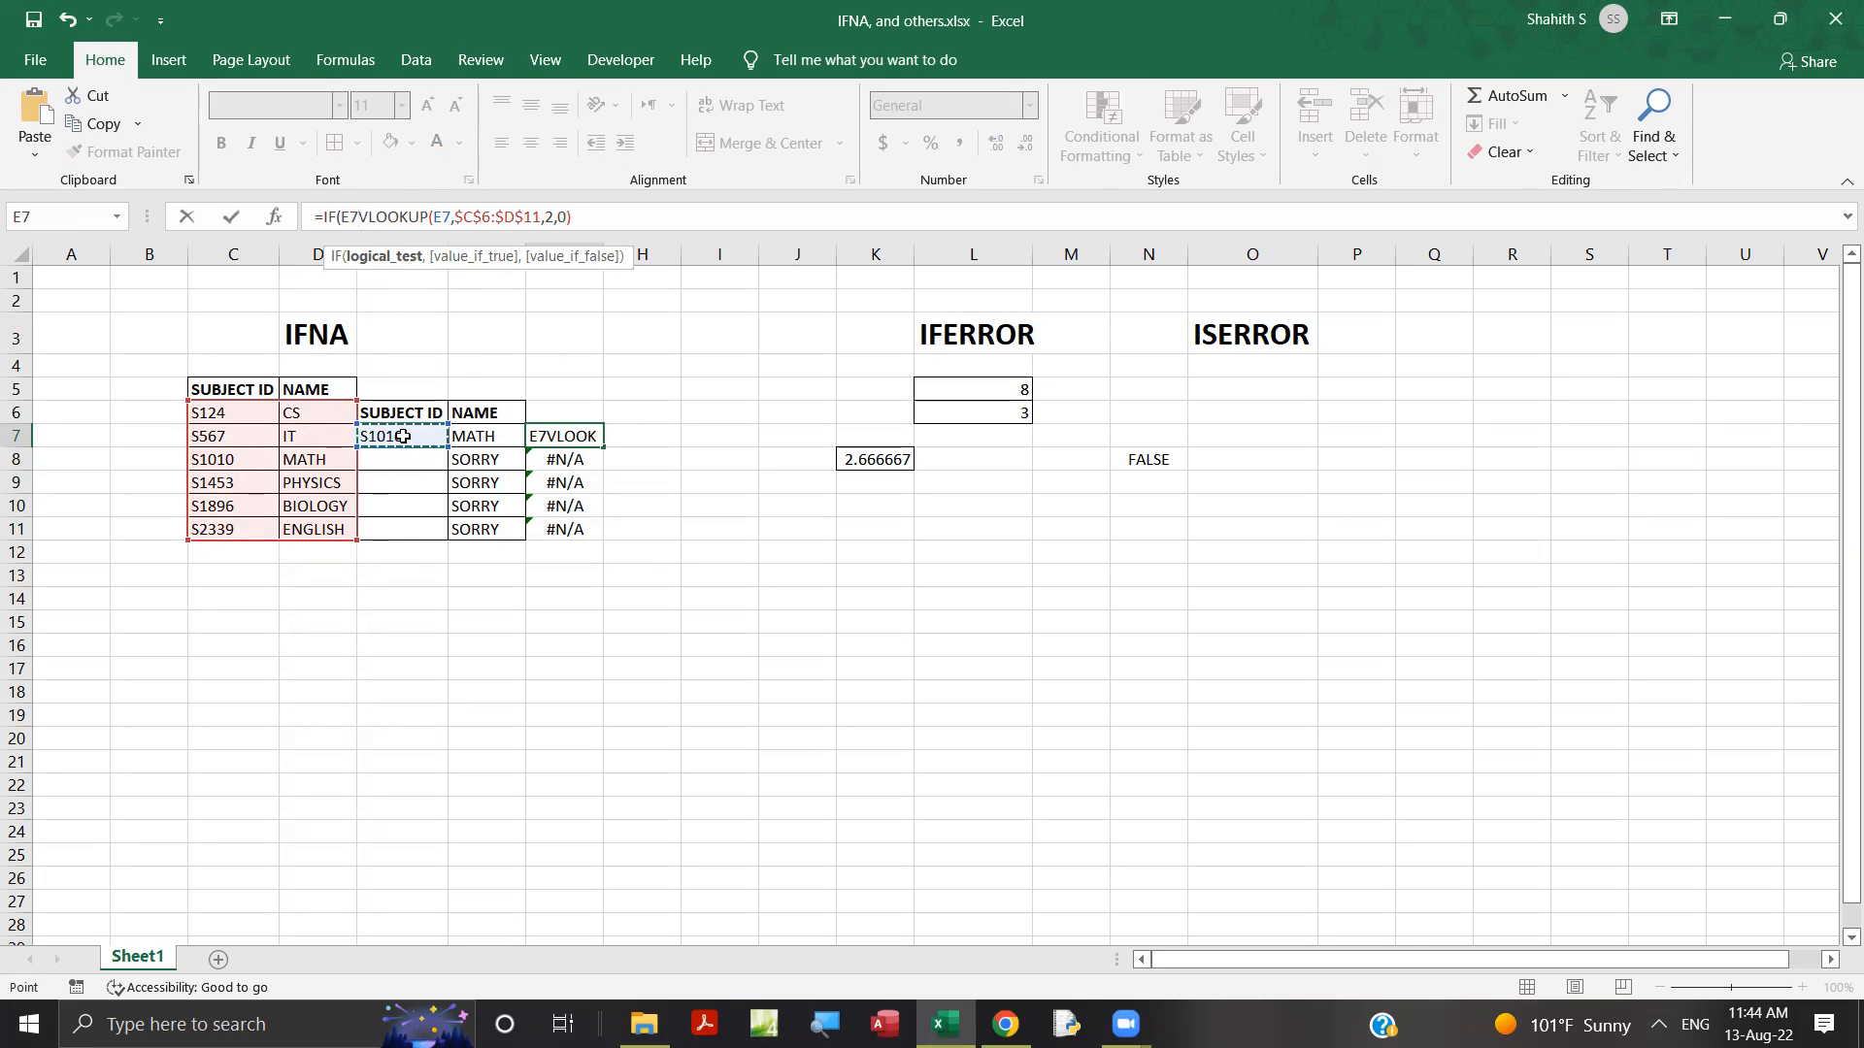
{"action": "type", "text": "="}
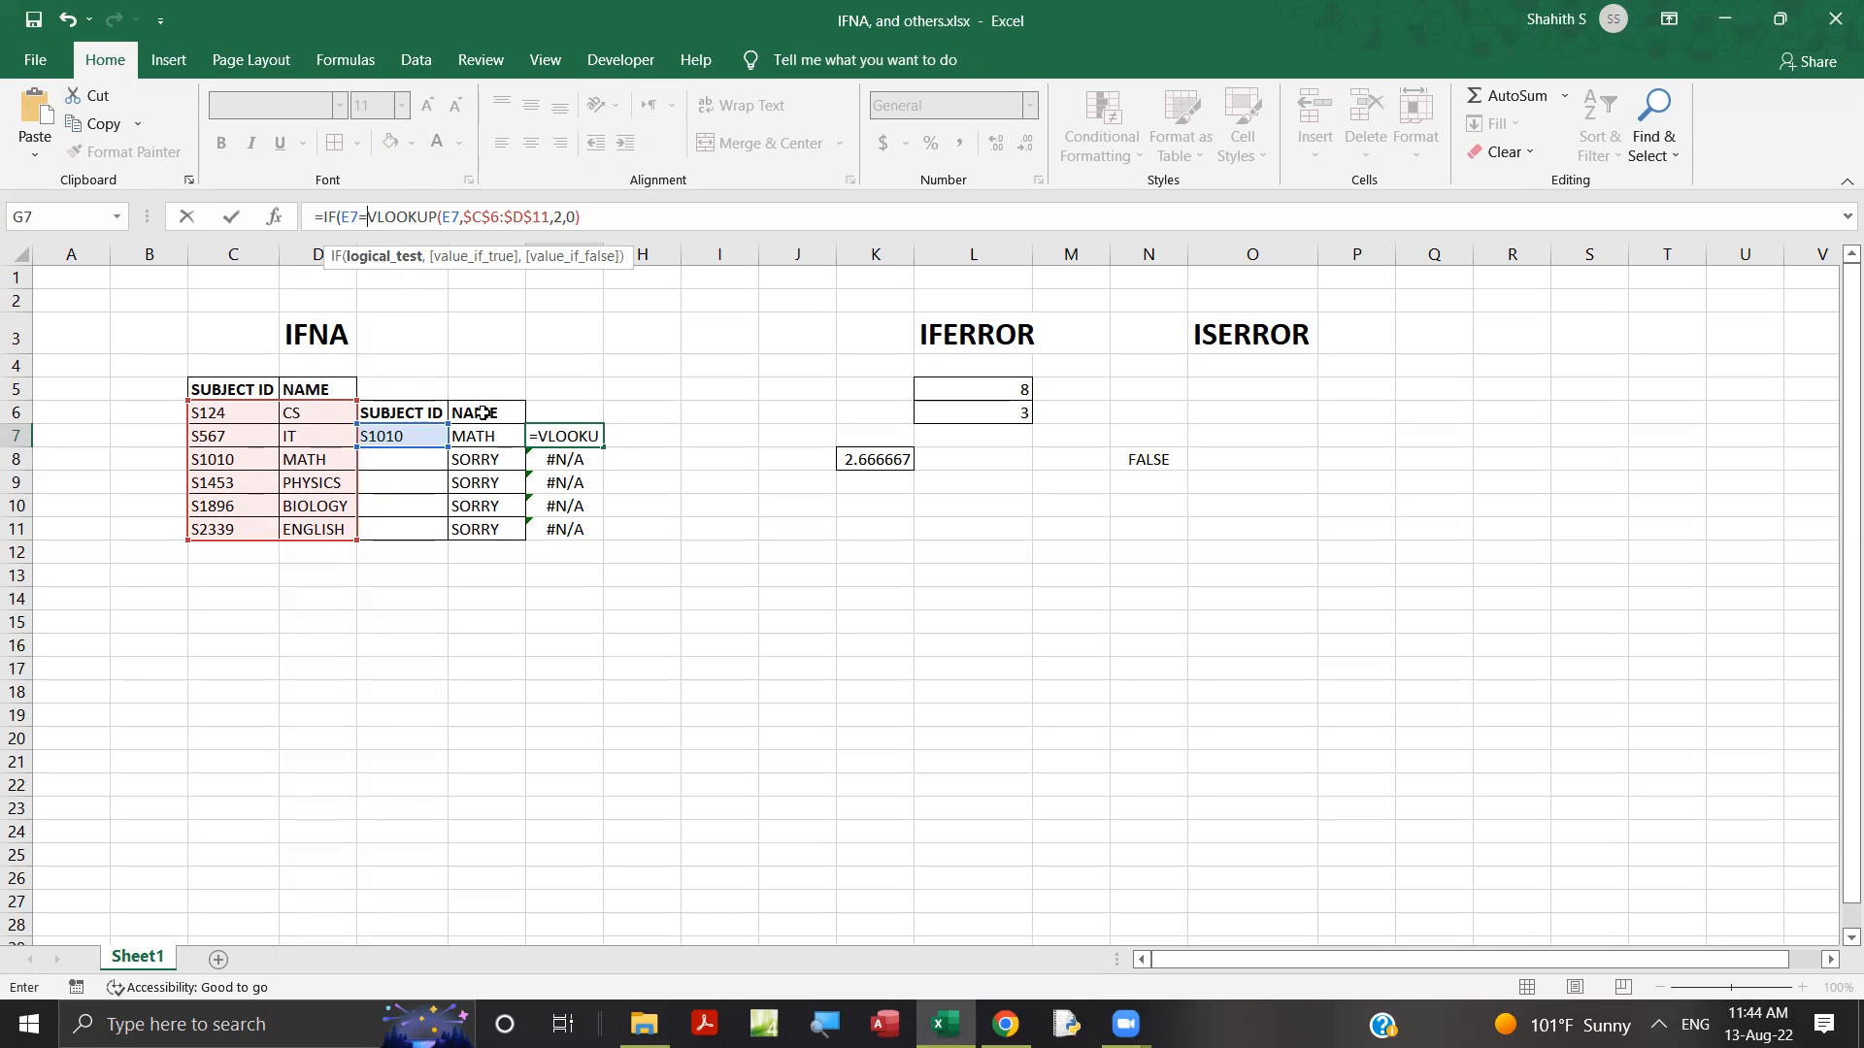
{"action": "type", "text": "\"\""}
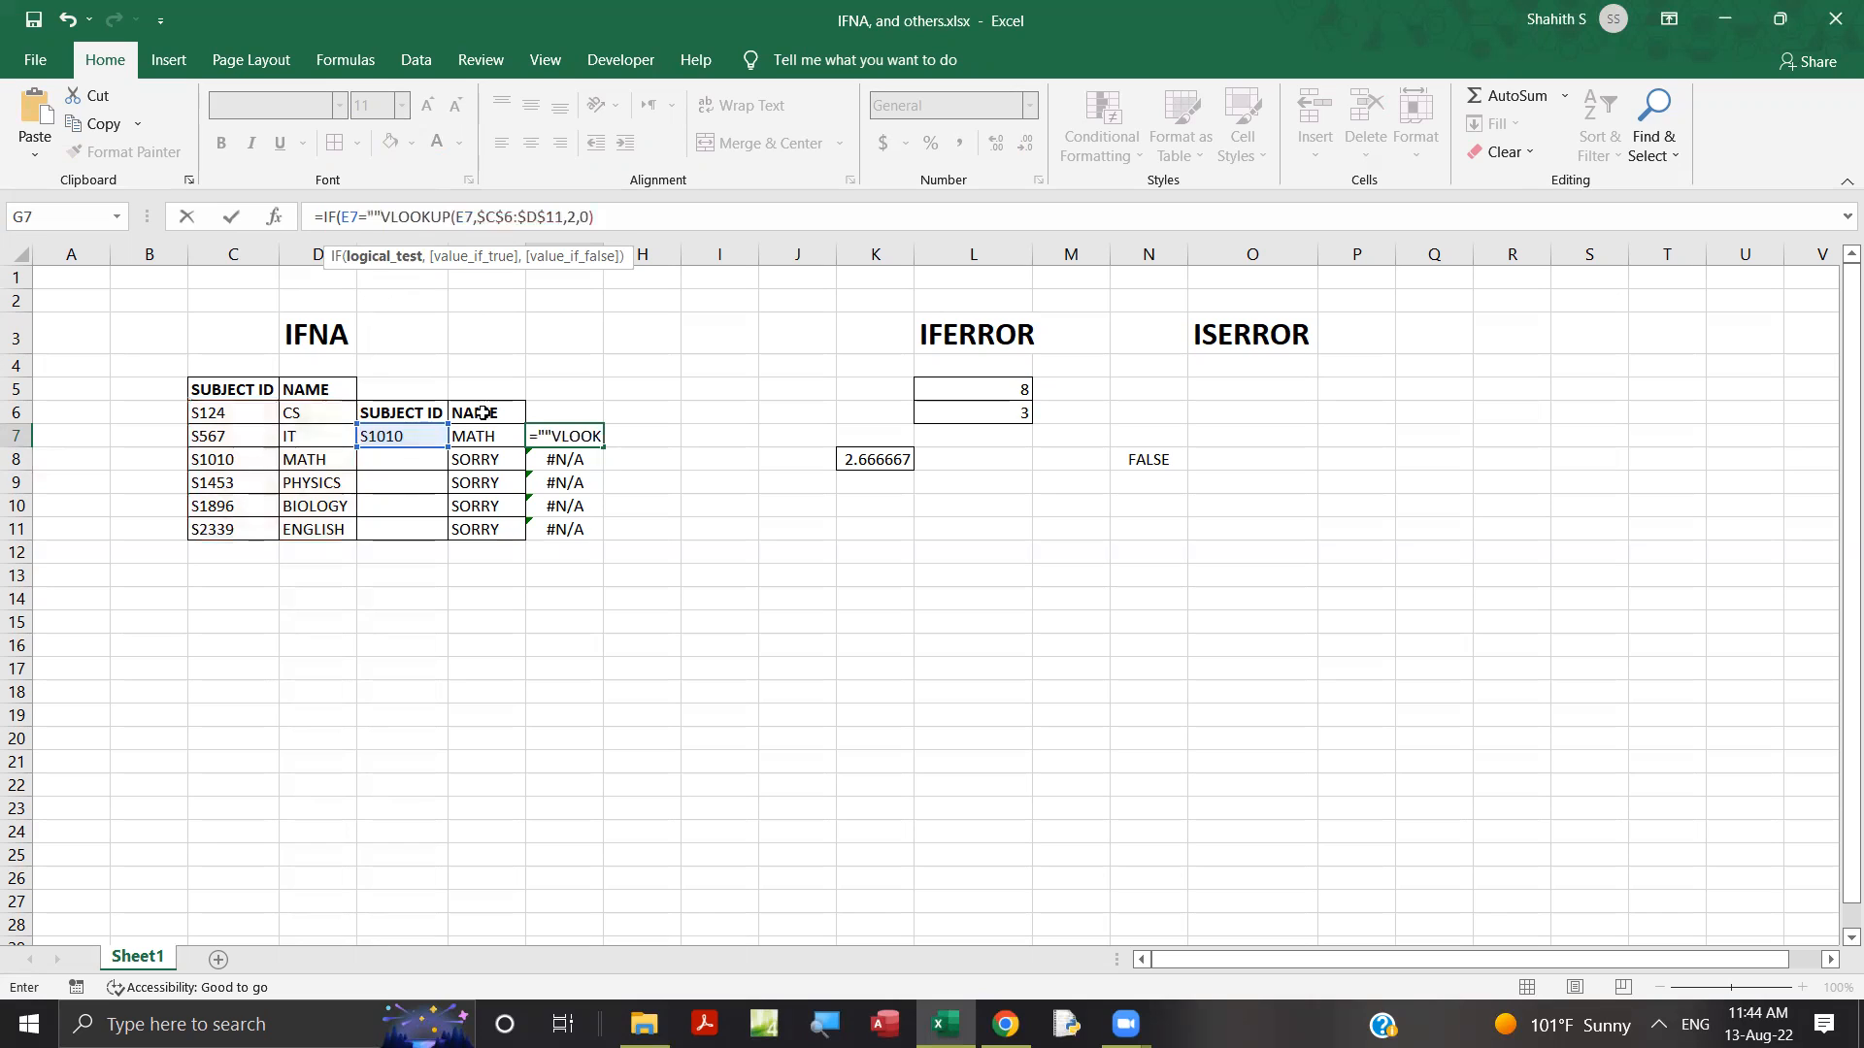
{"action": "type", "text": ",\"\","}
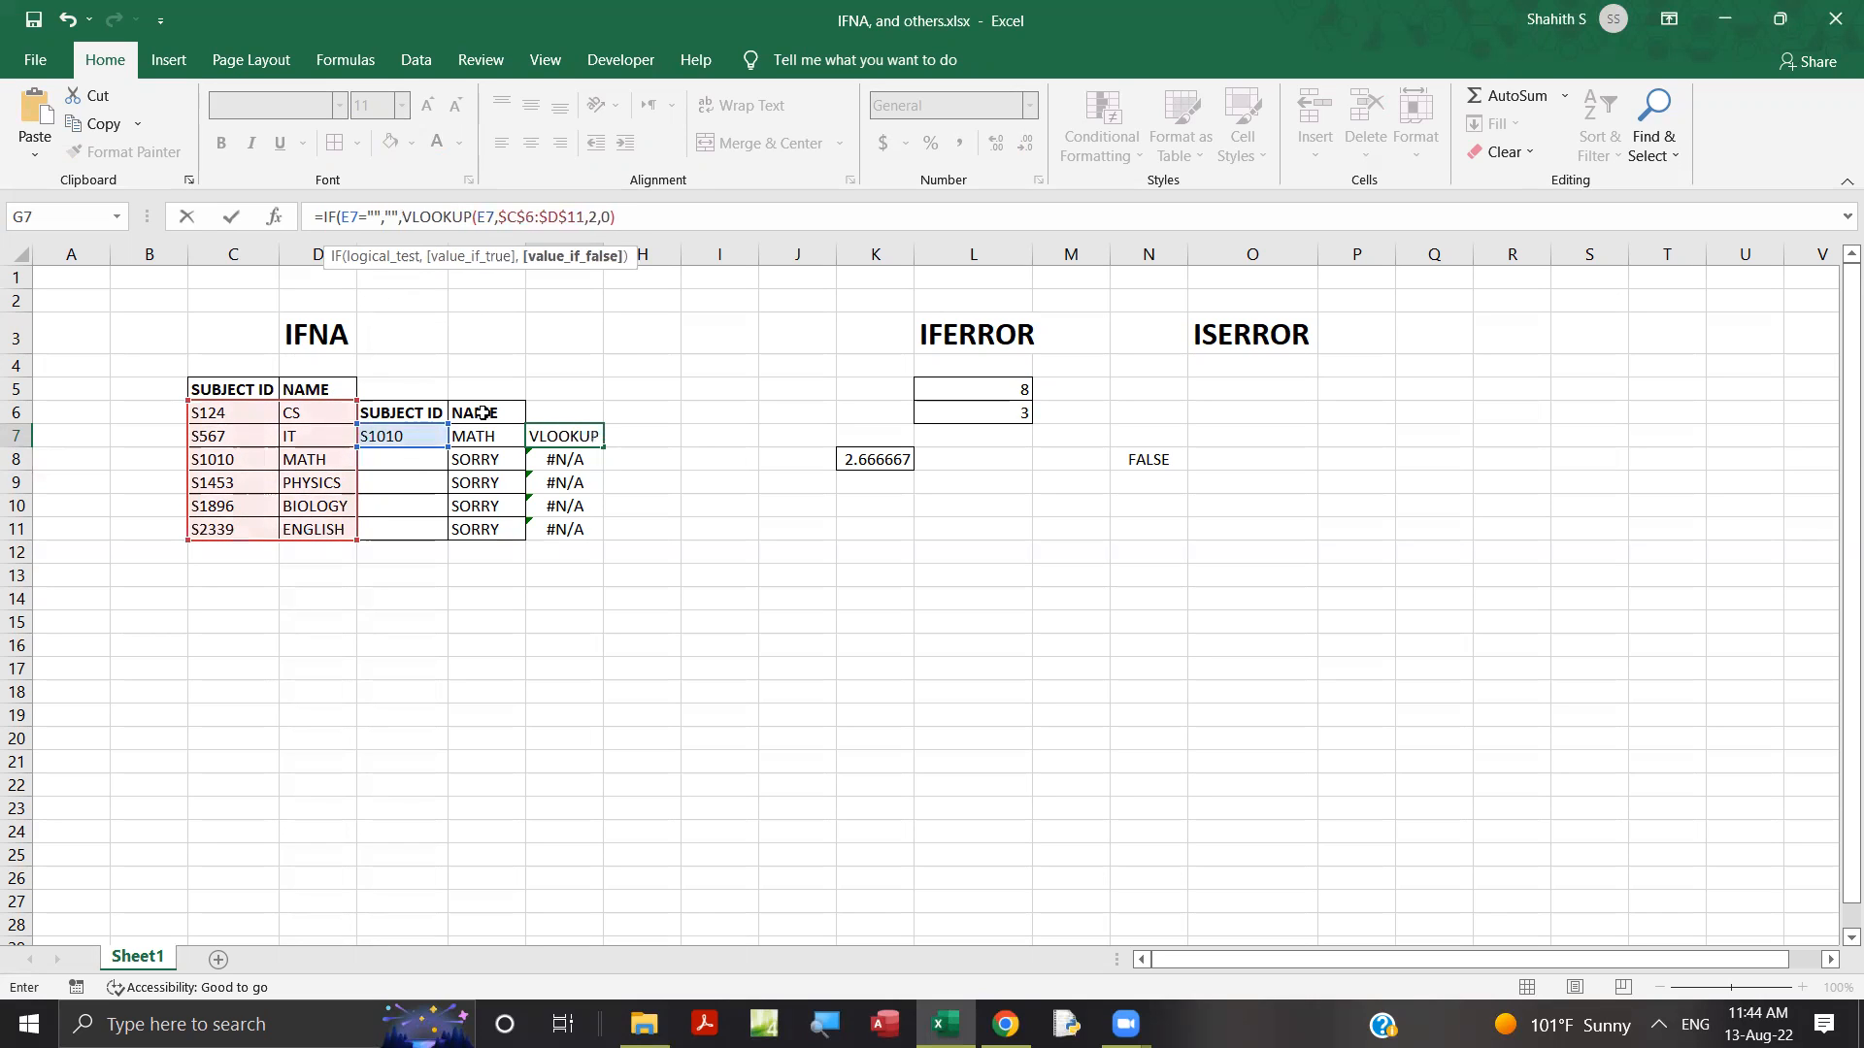
Complete G7 as =IF(E7="","",VLOOKUP(E7,$C$6:$D$11,2,0)) and fill it down to G11.
{"action": "left_click", "coordinate": [651, 212]}
{"action": "type", "text": ")"}
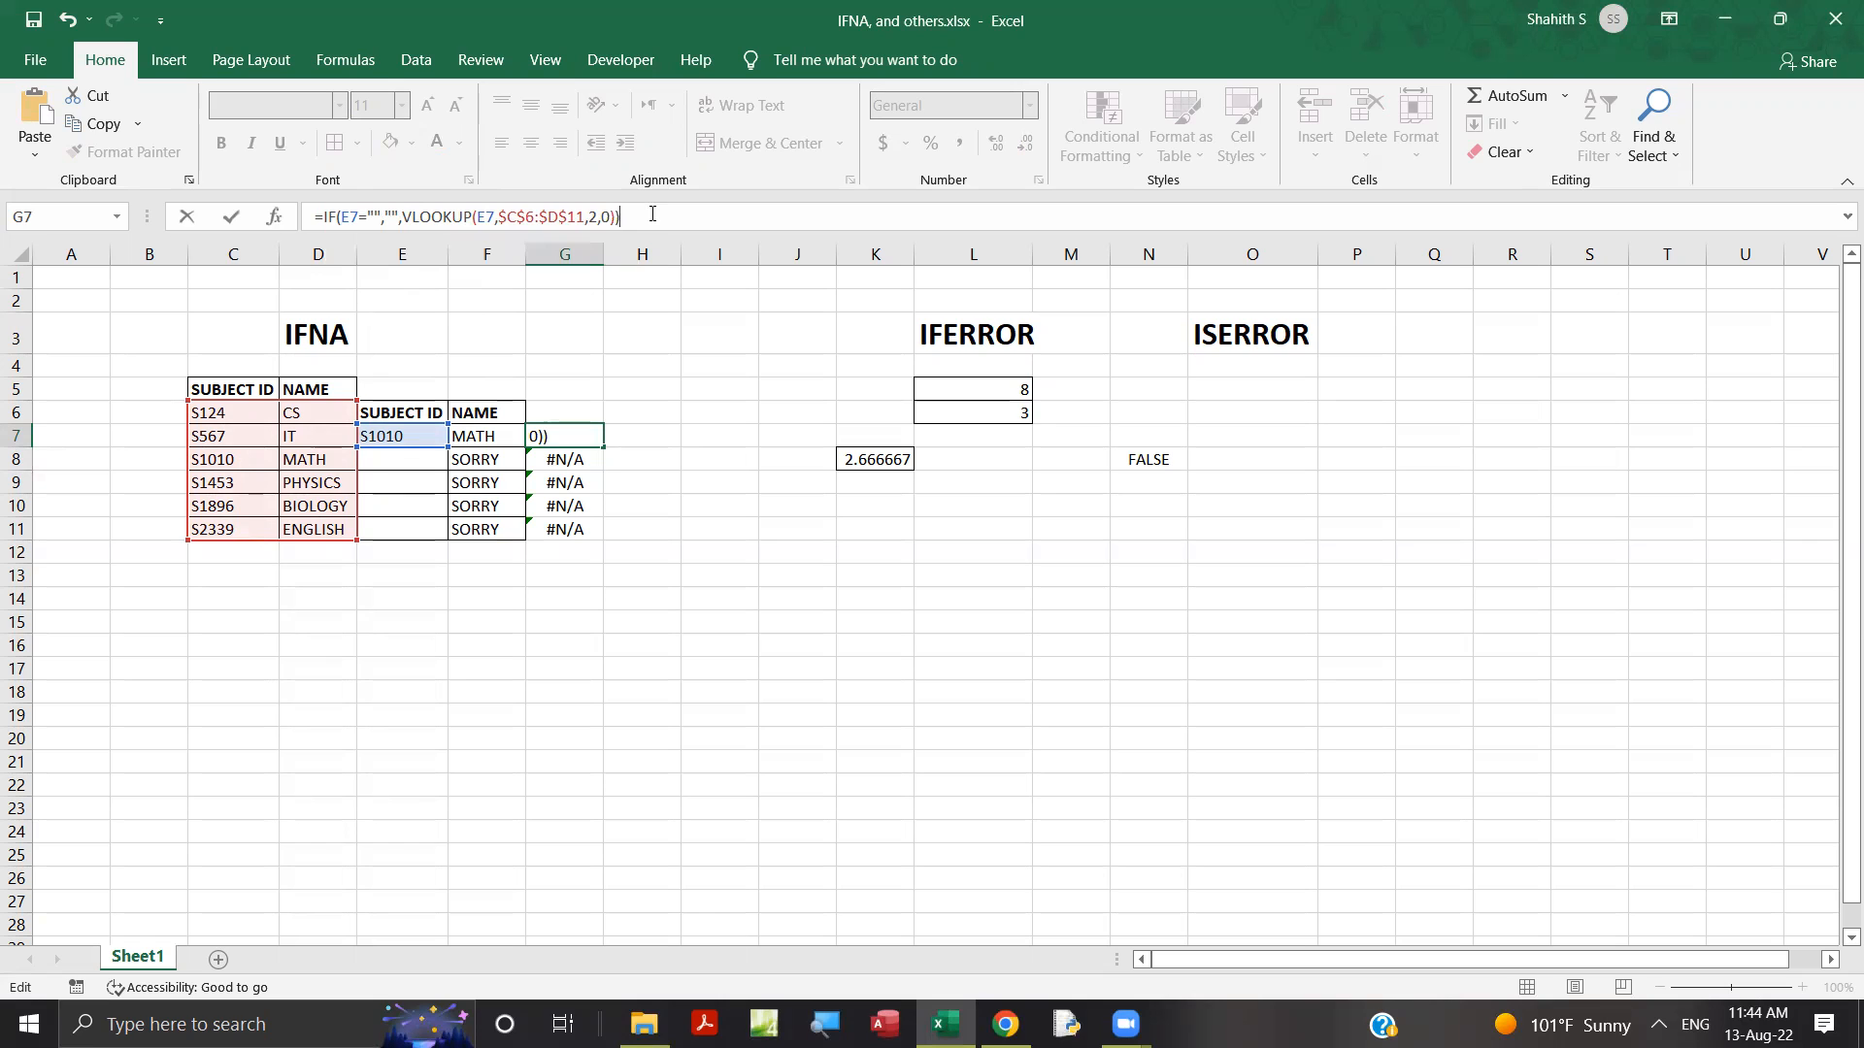
{"action": "key", "text": "Return"}
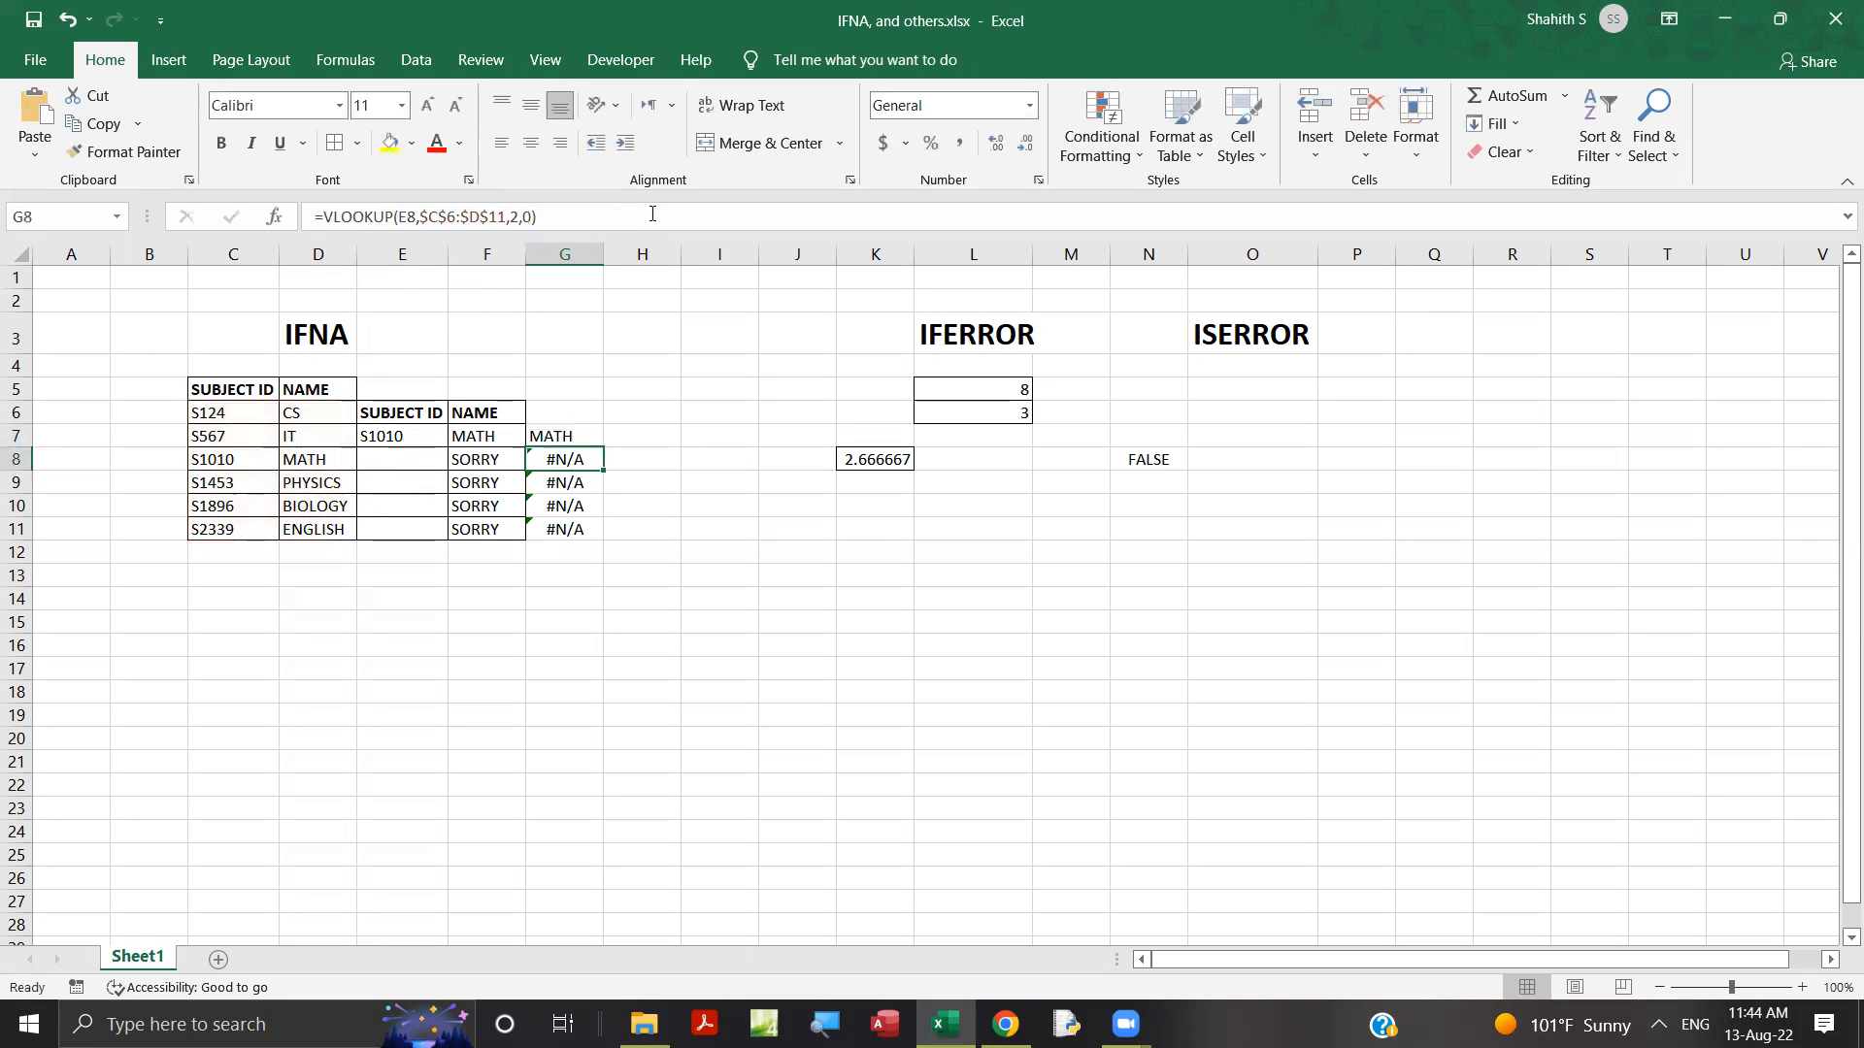
{"action": "left_click", "coordinate": [551, 434]}
{"action": "left_click_drag", "start_coordinate": [603, 447], "coordinate": [609, 542]}
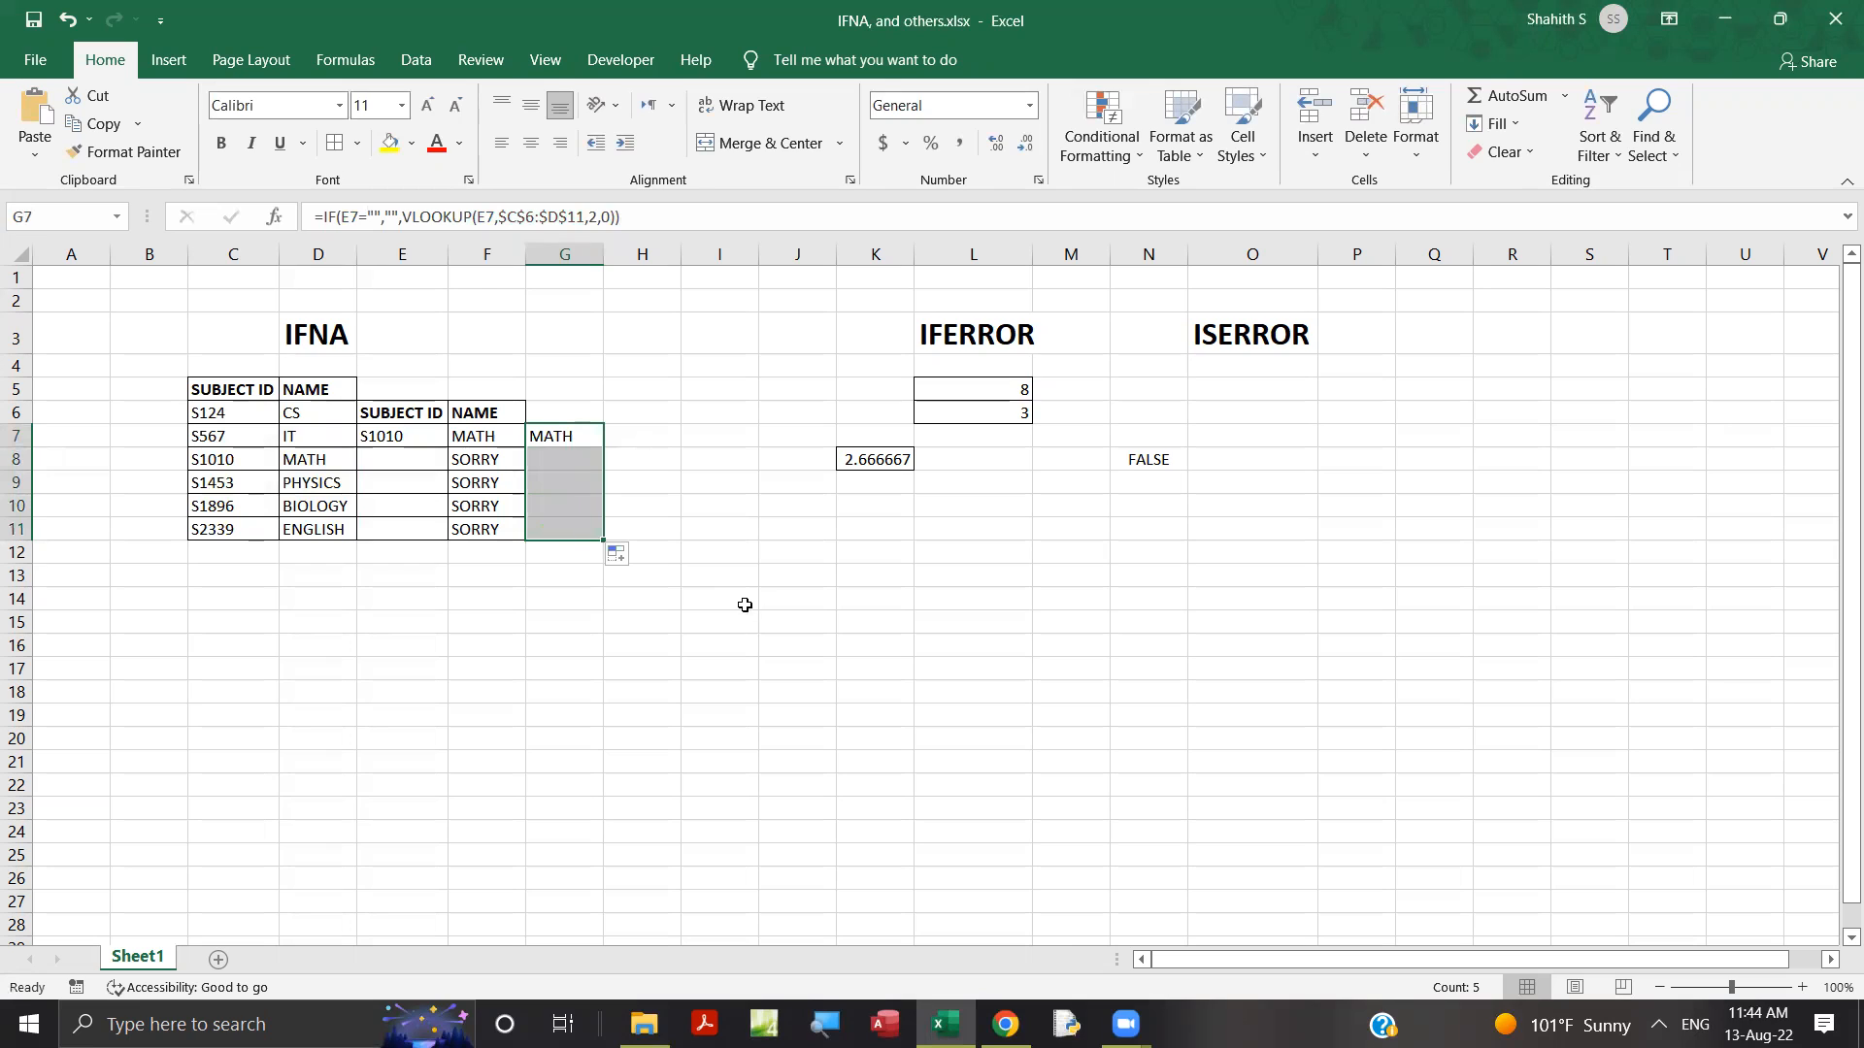
{"action": "left_click", "coordinate": [587, 436]}
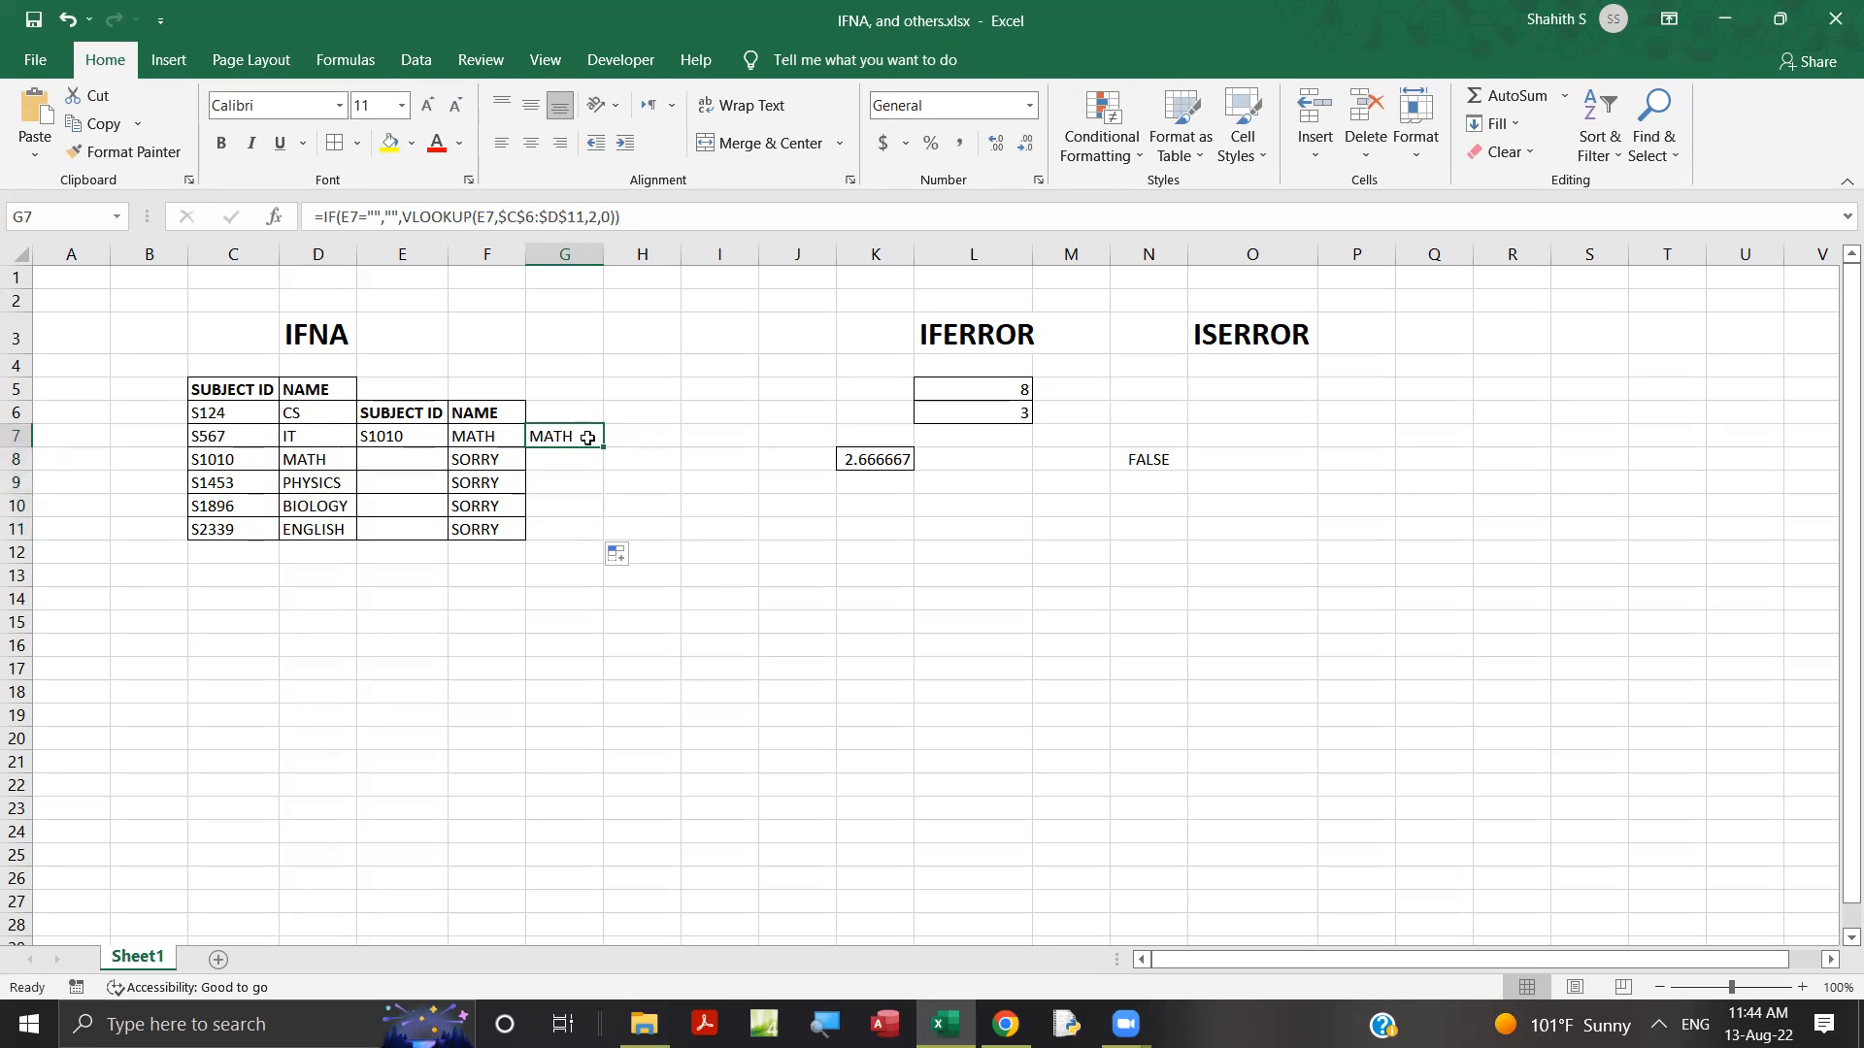
{"action": "left_click", "coordinate": [389, 215]}
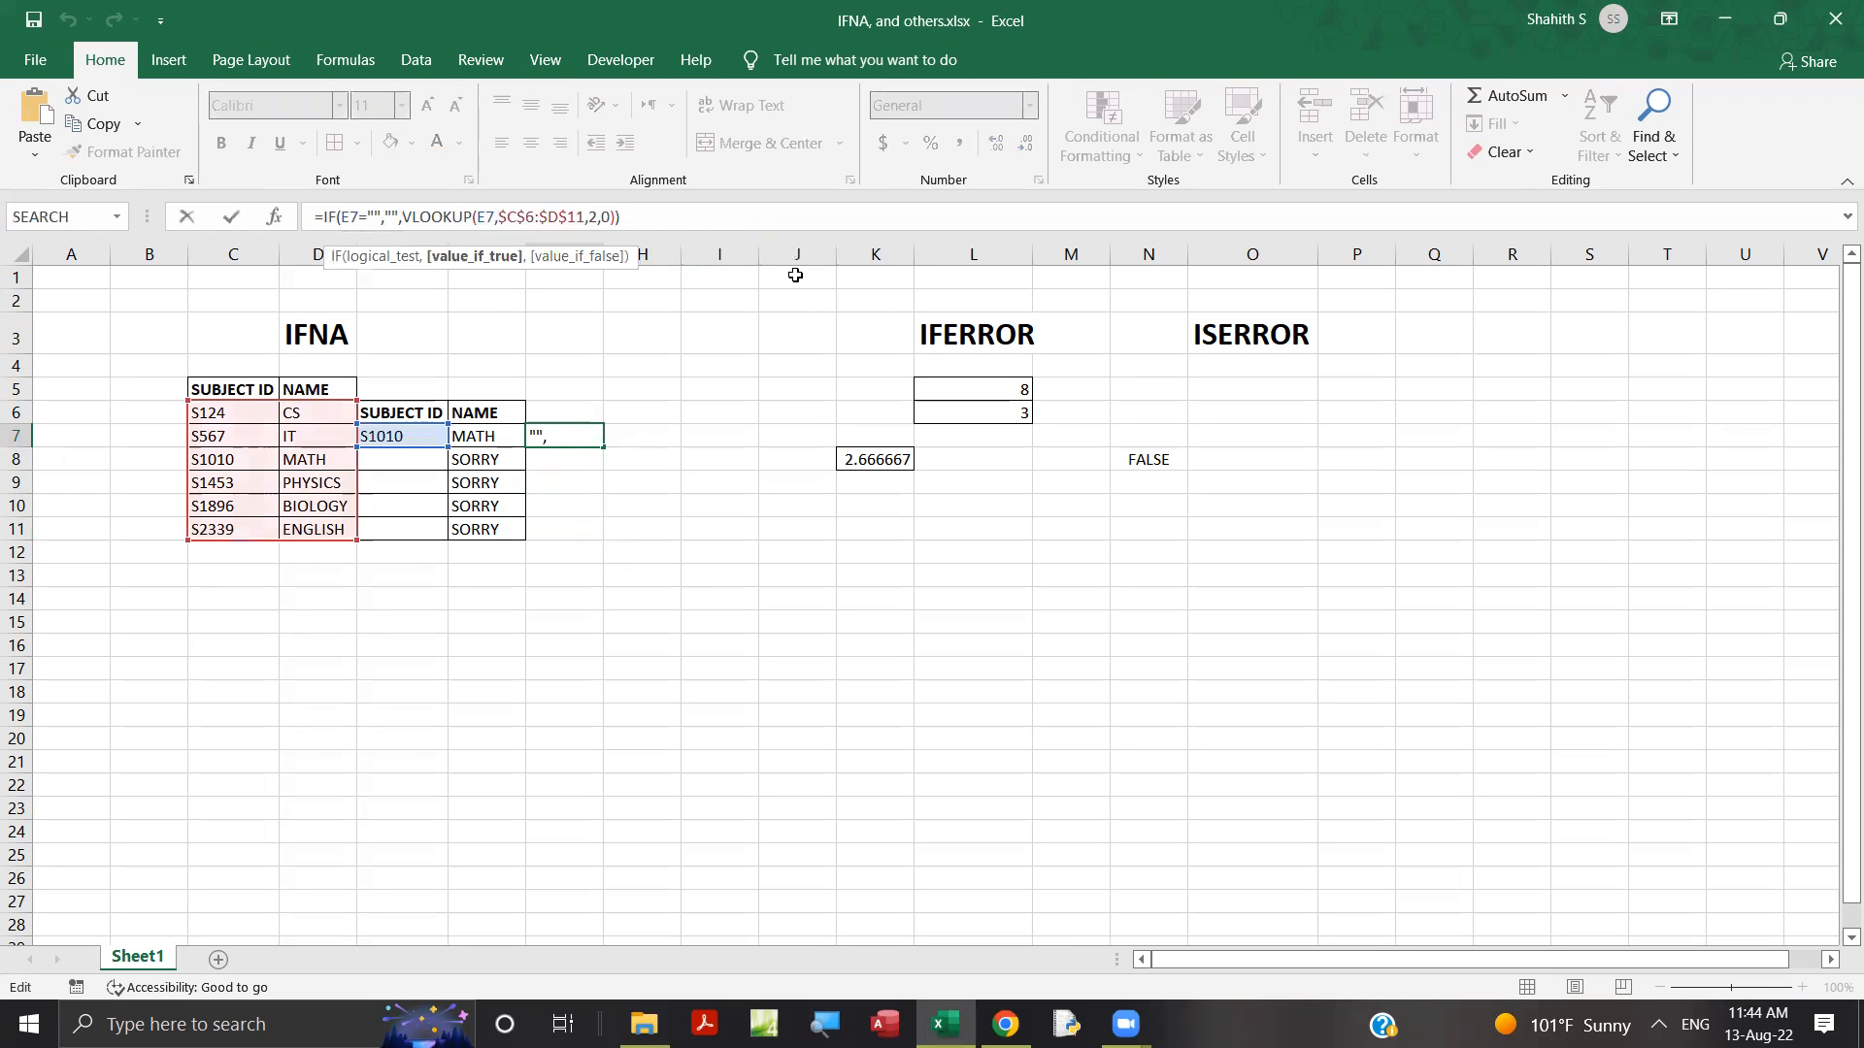
{"action": "type", "text": "SORR"}
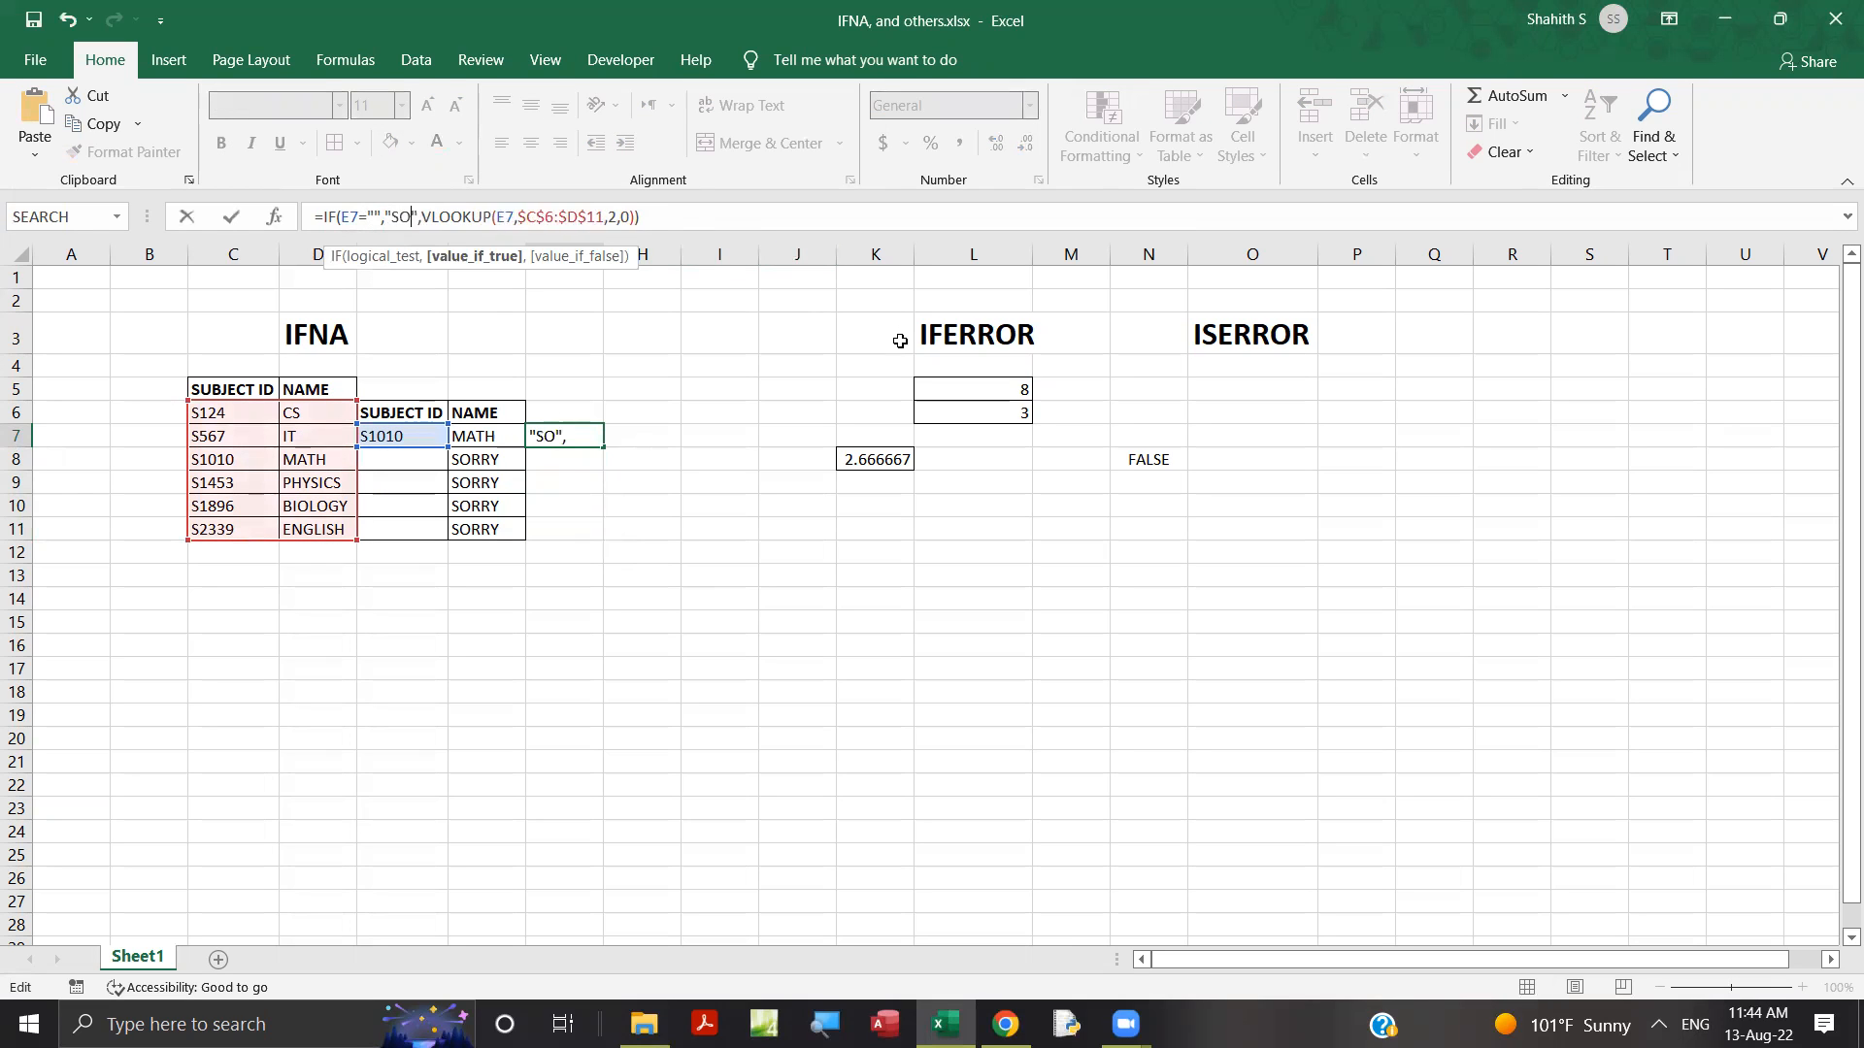
{"action": "key", "text": "BackSpace"}
{"action": "key", "text": "BackSpace"}
{"action": "key", "text": "BackSpace"}
{"action": "key", "text": "BackSpace"}
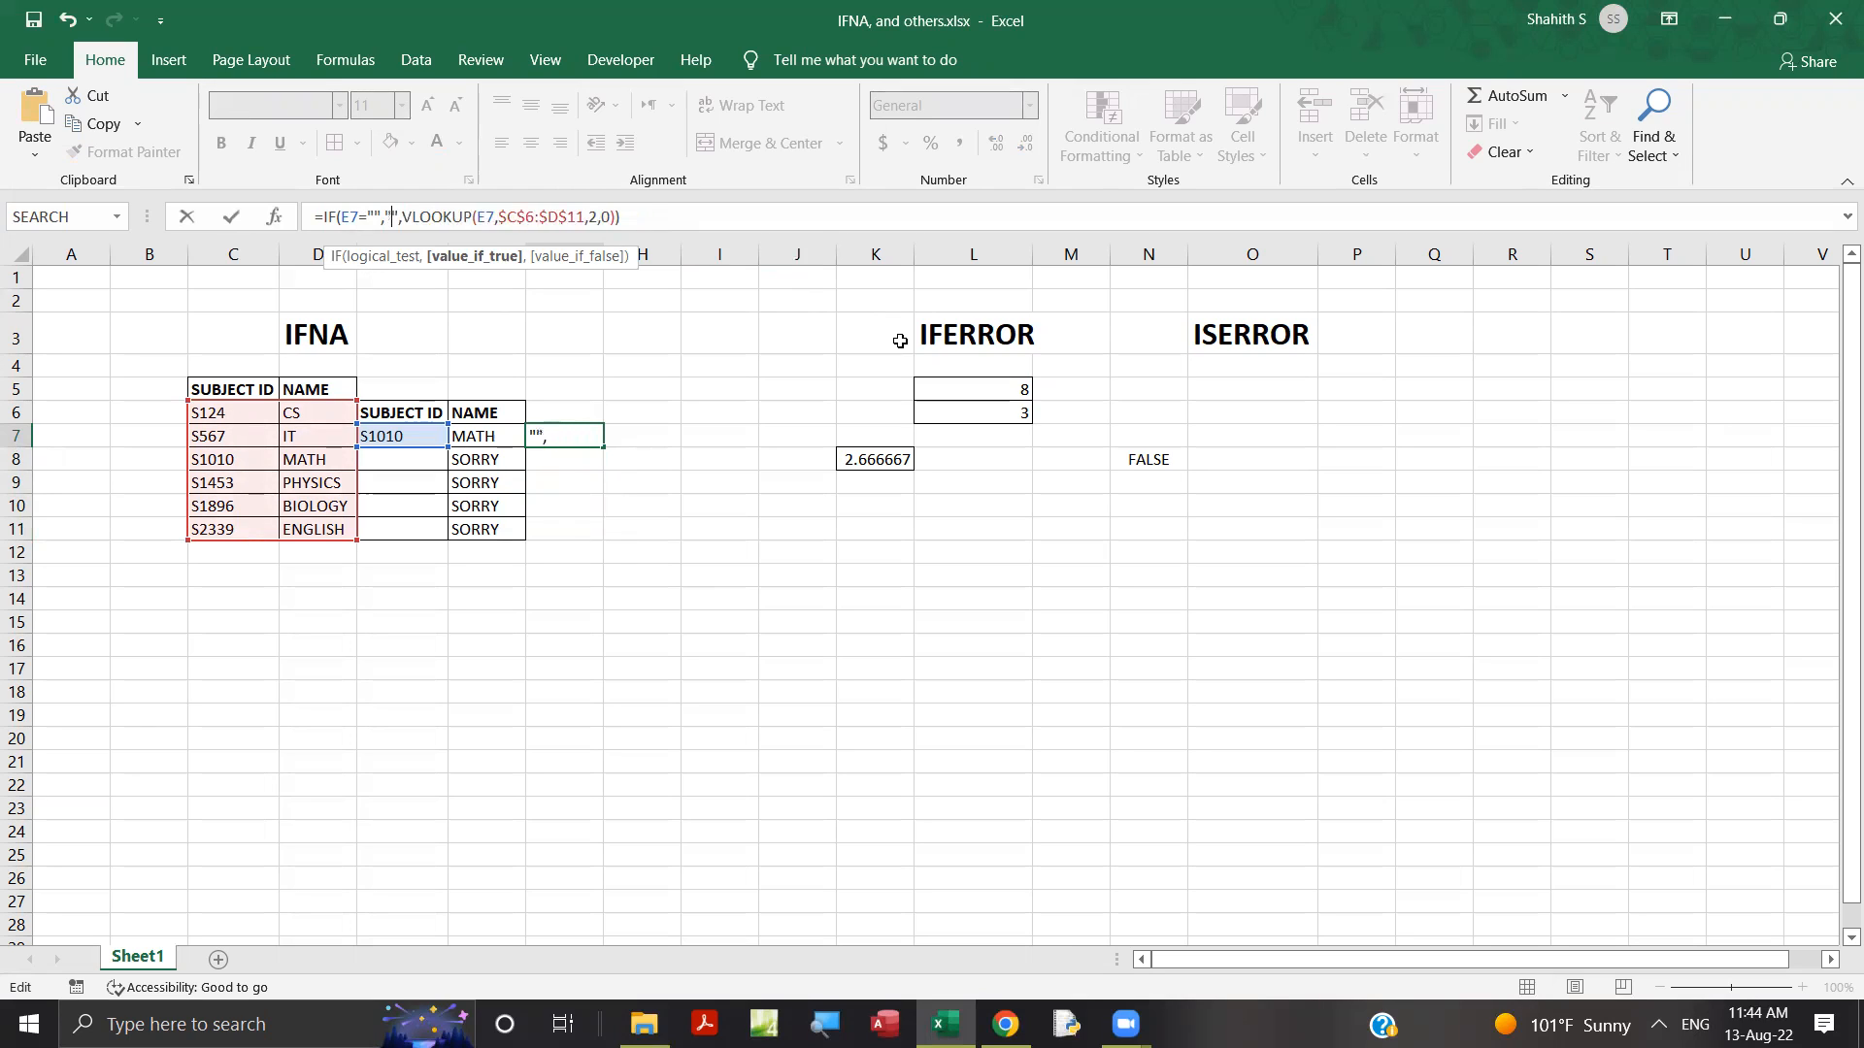
Set the value-if-true text of the IF formula in G7 to "Please enter SubjectID".
{"action": "type", "text": "P"}
{"action": "key", "text": "BackSpace"}
{"action": "type", "text": "Plaese"}
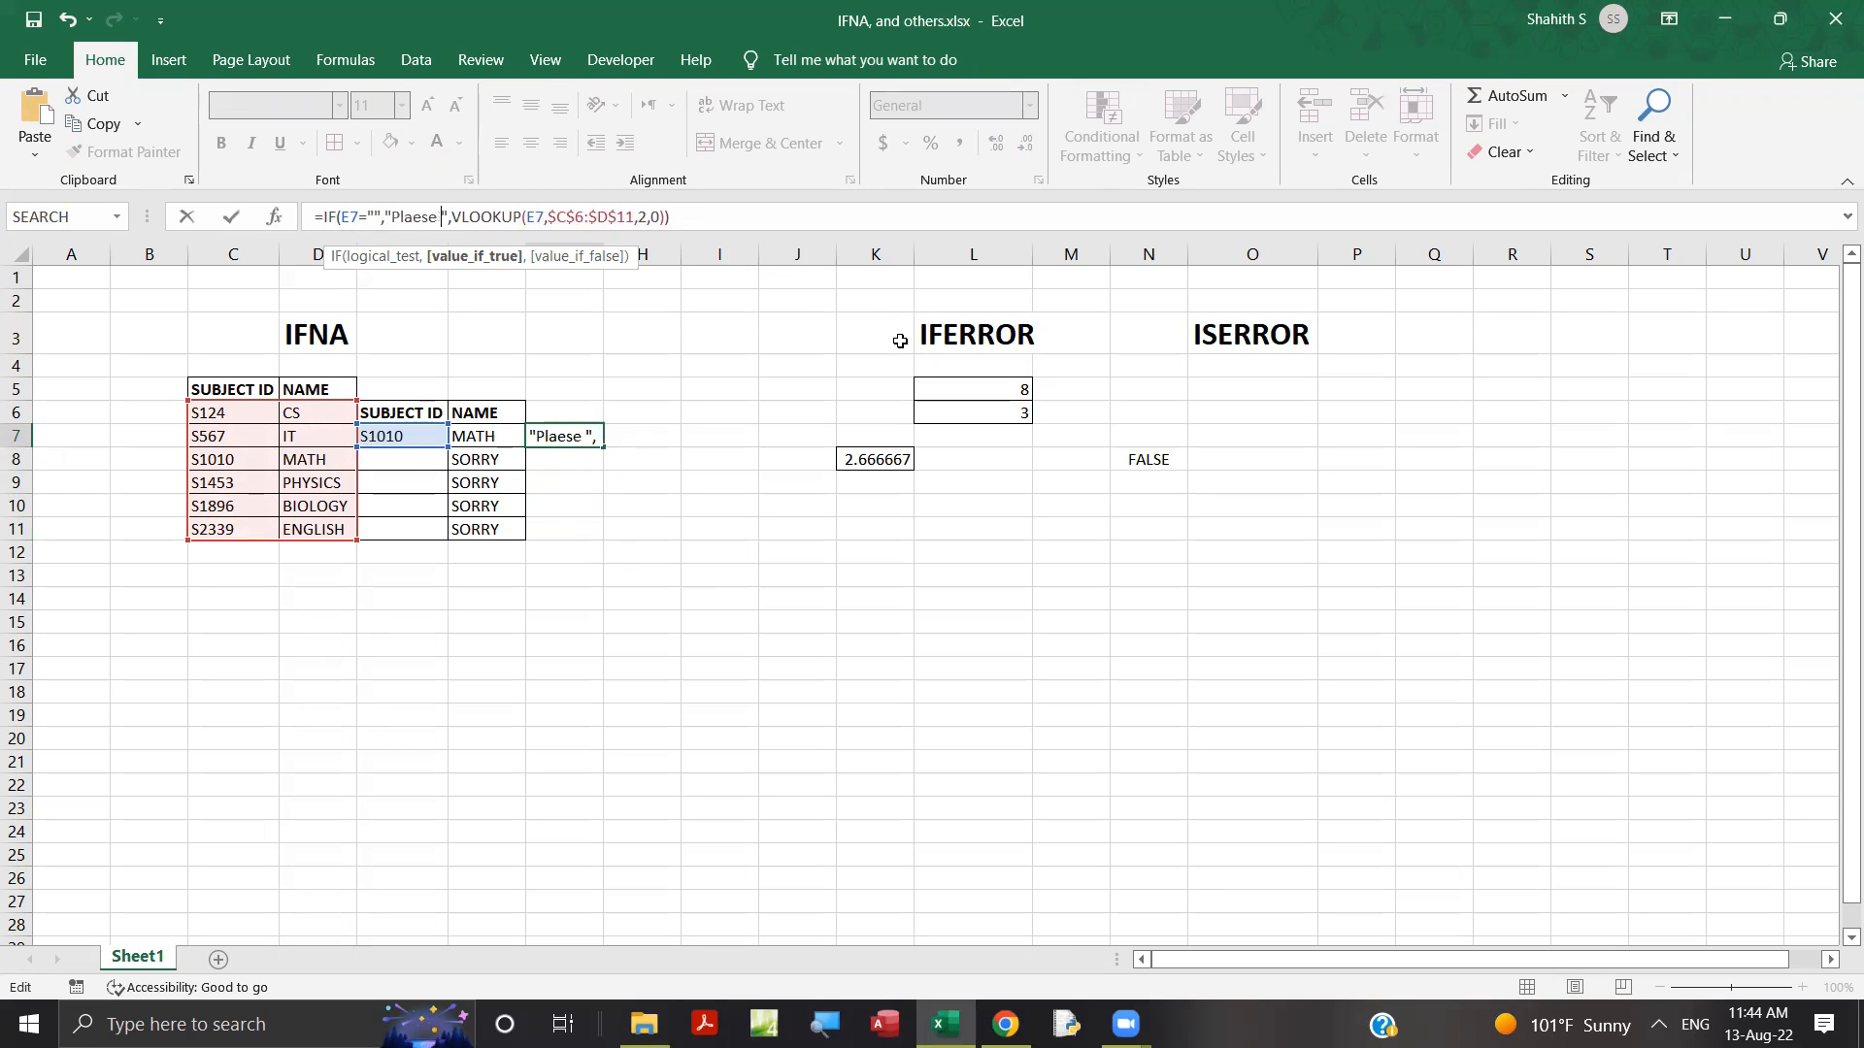
{"action": "key", "text": "BackSpace"}
{"action": "key", "text": "BackSpace"}
{"action": "key", "text": "BackSpace"}
{"action": "key", "text": "BackSpace"}
{"action": "key", "text": "BackSpace"}
{"action": "type", "text": "ease enter "}
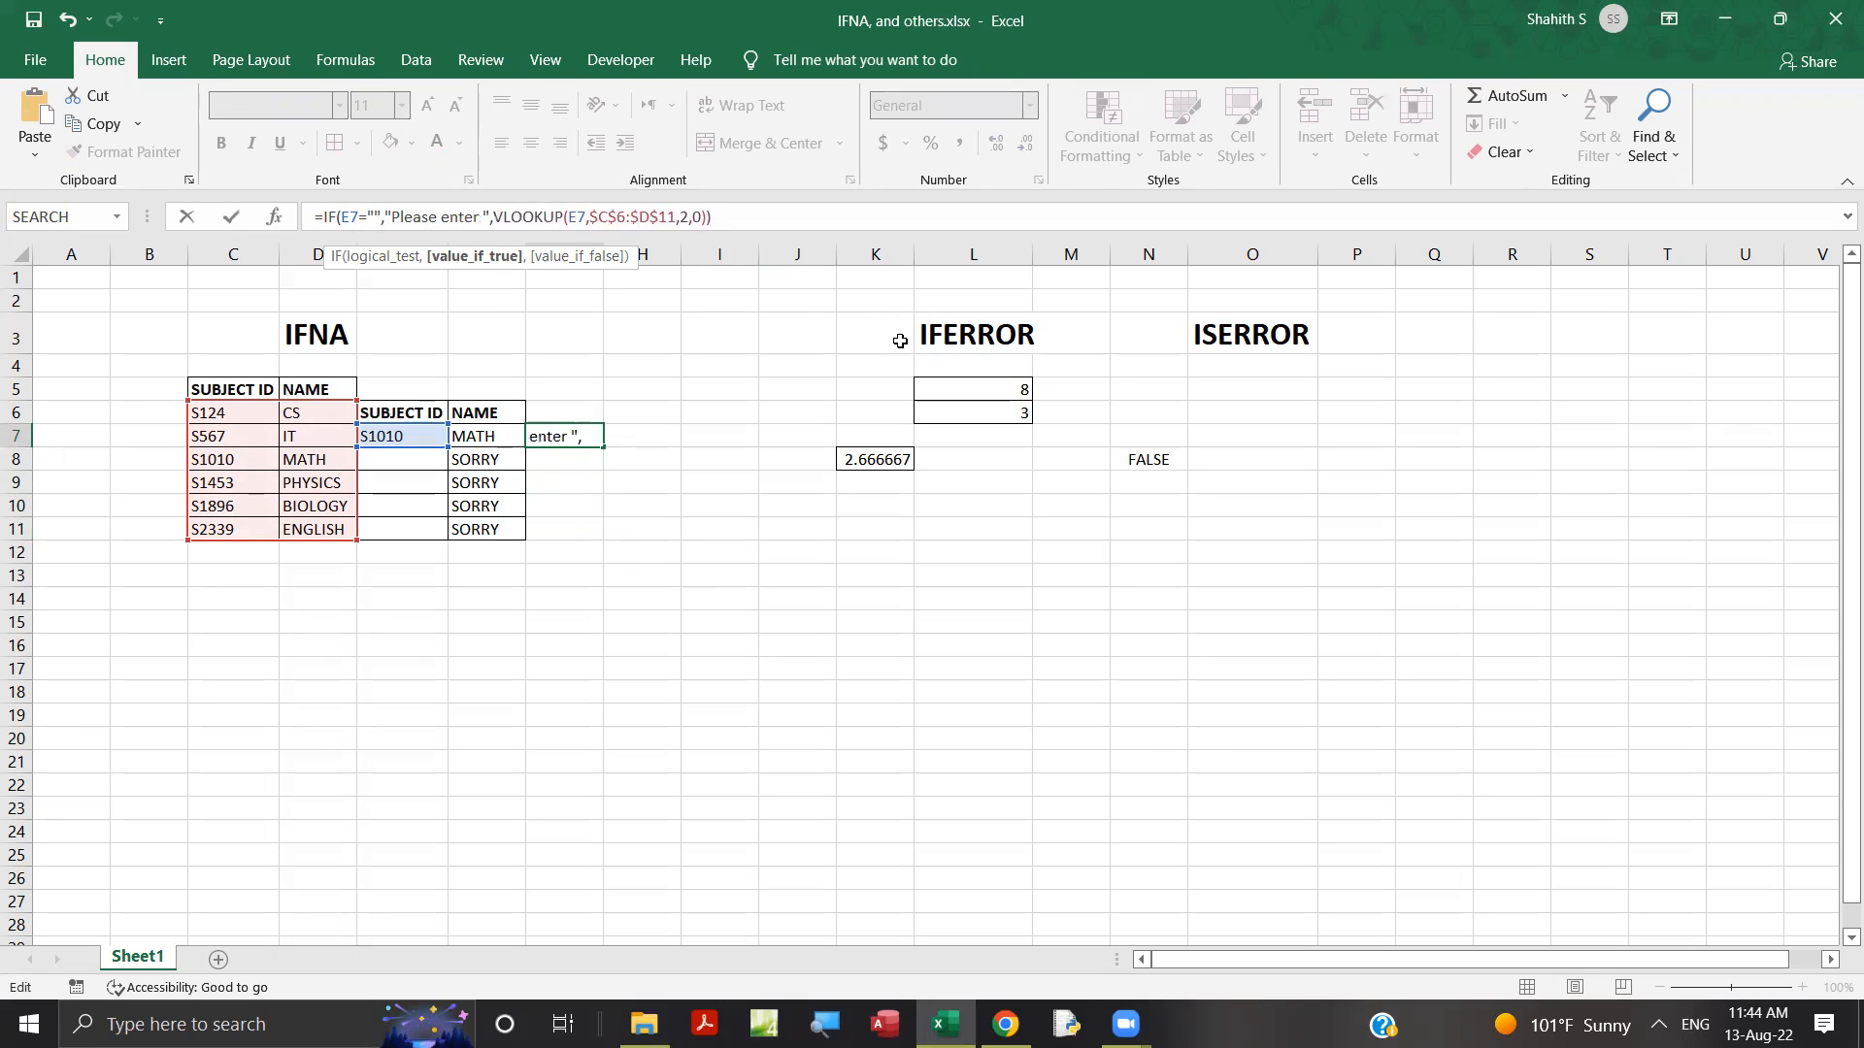
{"action": "type", "text": "S"}
{"action": "type", "text": "ubject"}
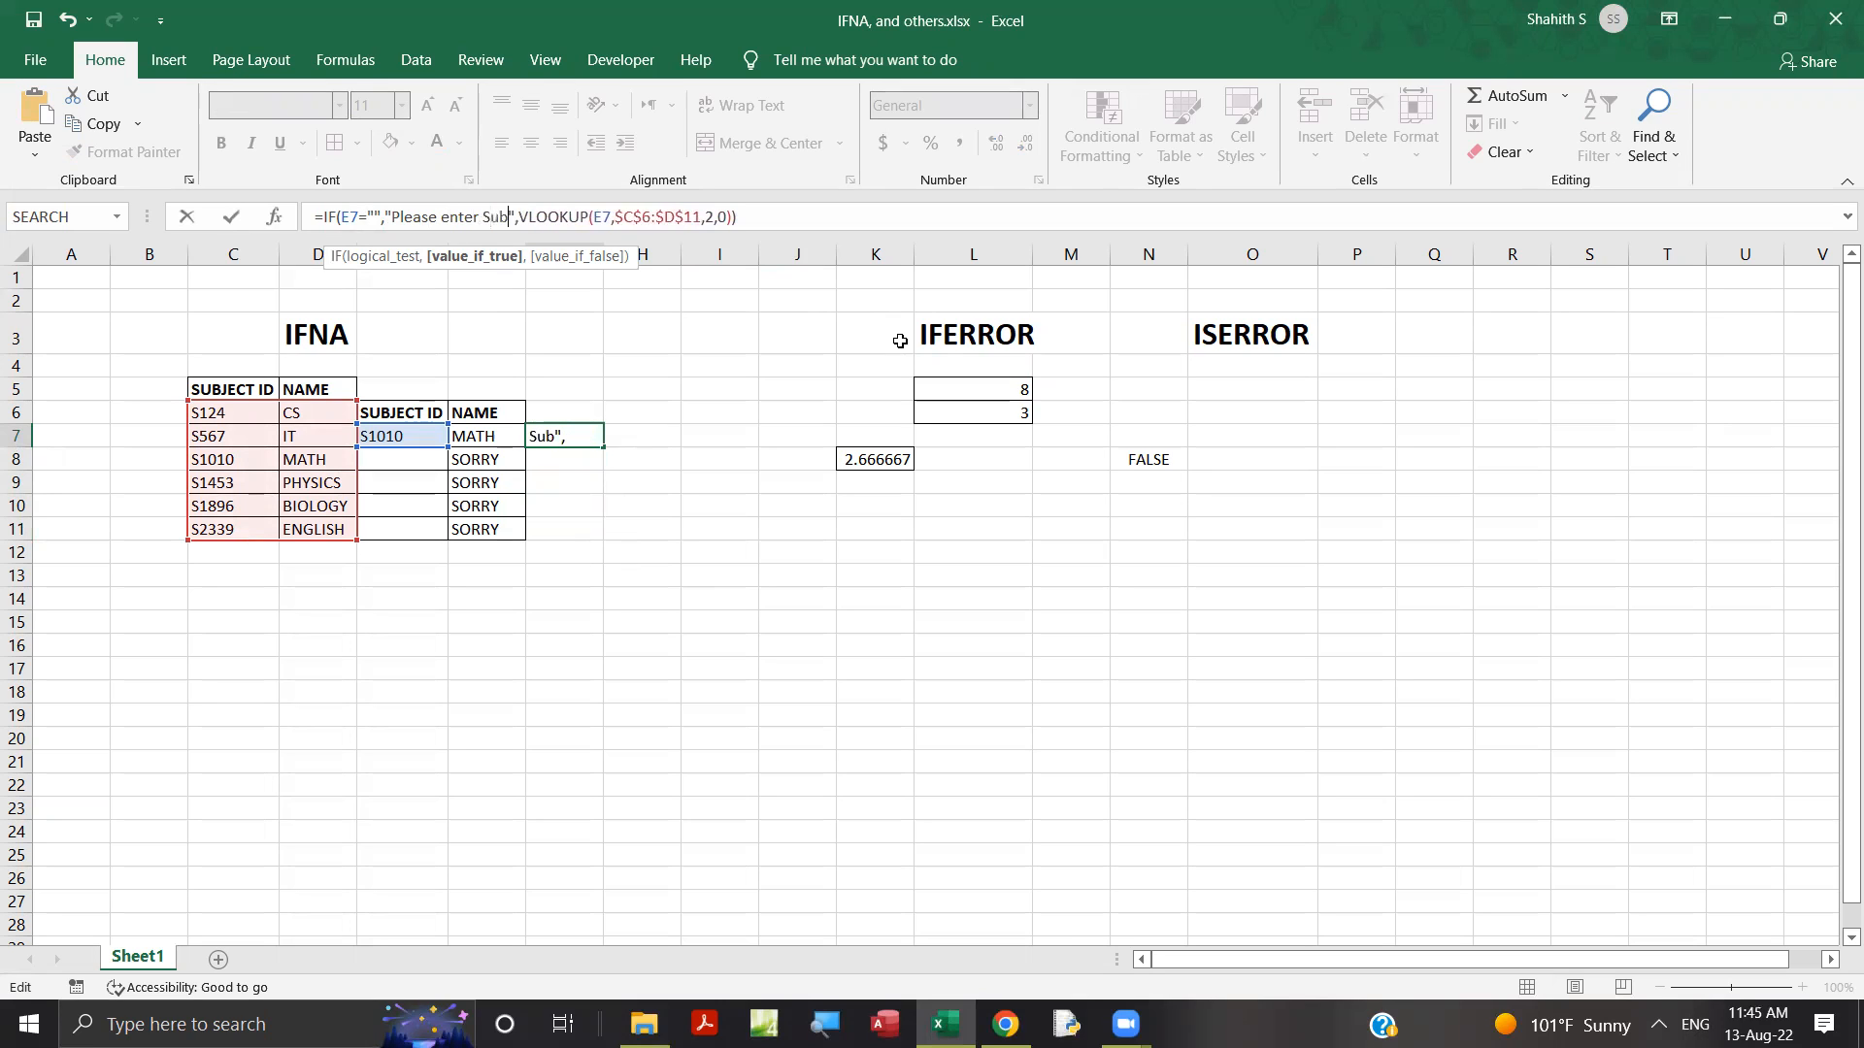
{"action": "type", "text": "ID"}
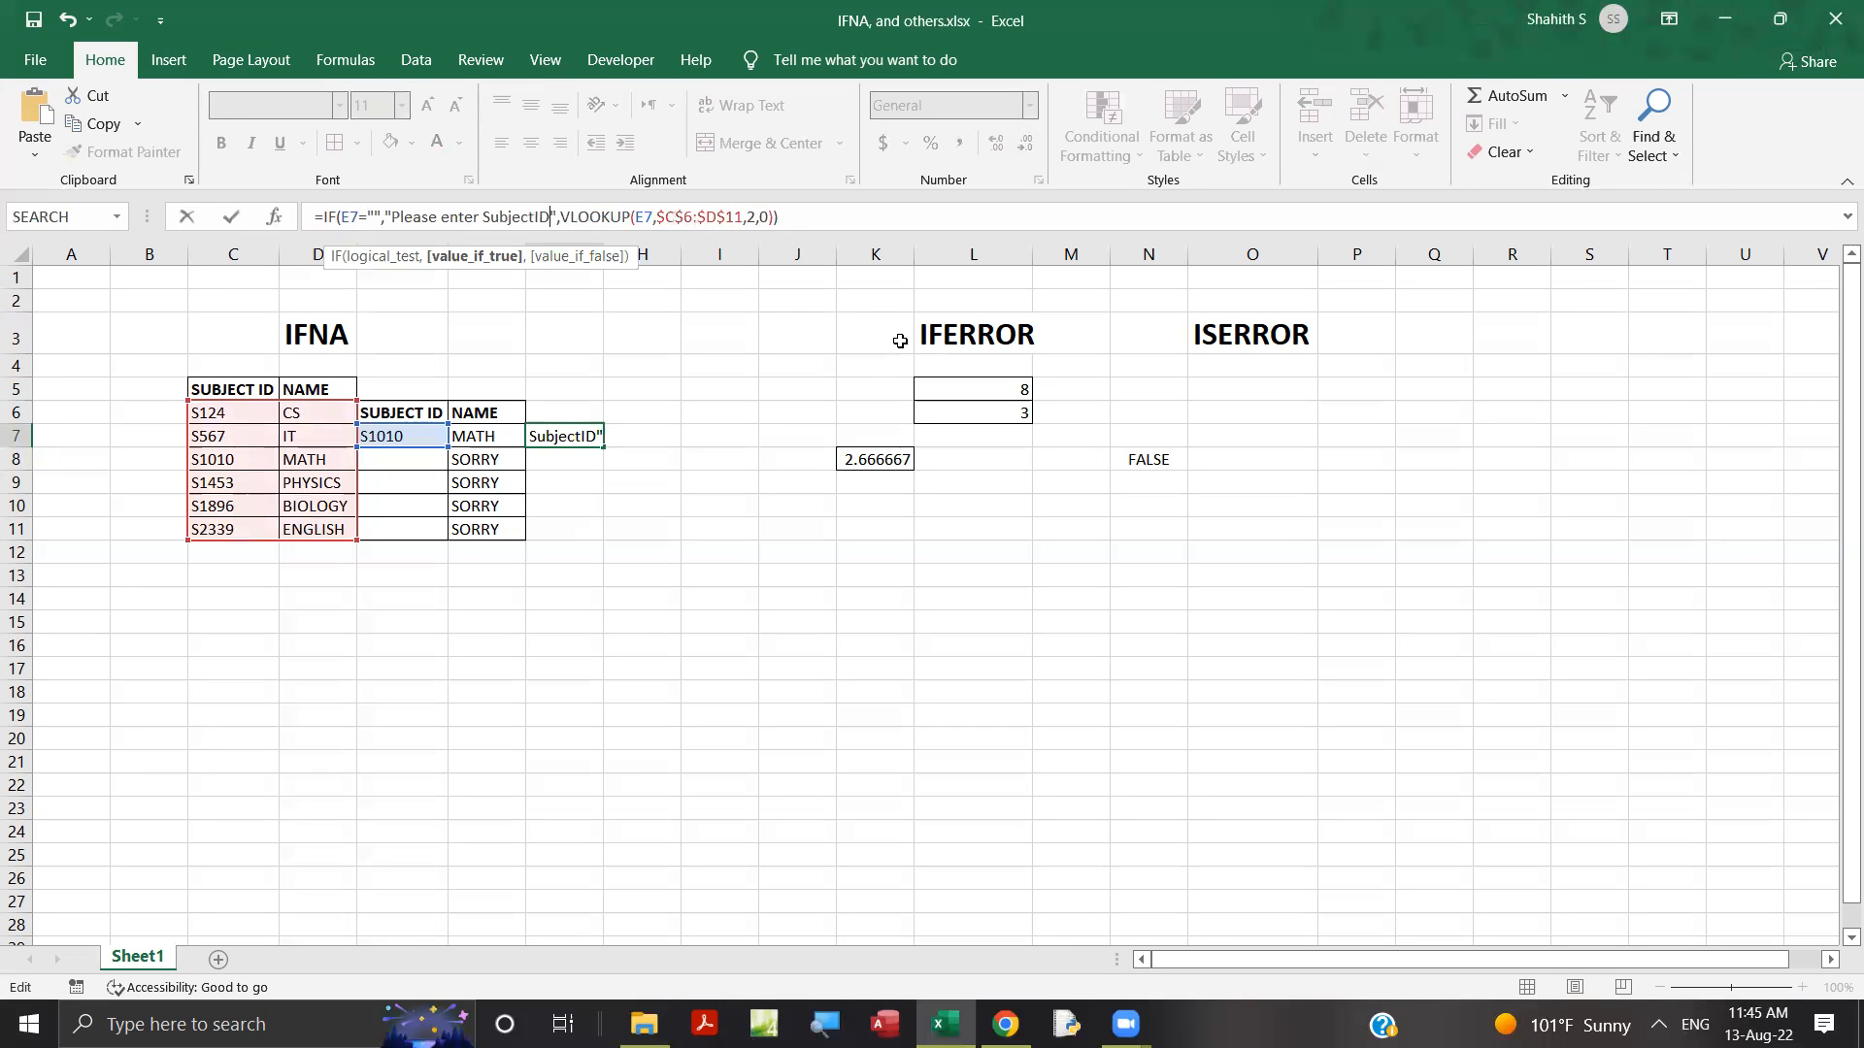
{"action": "key", "text": "Return"}
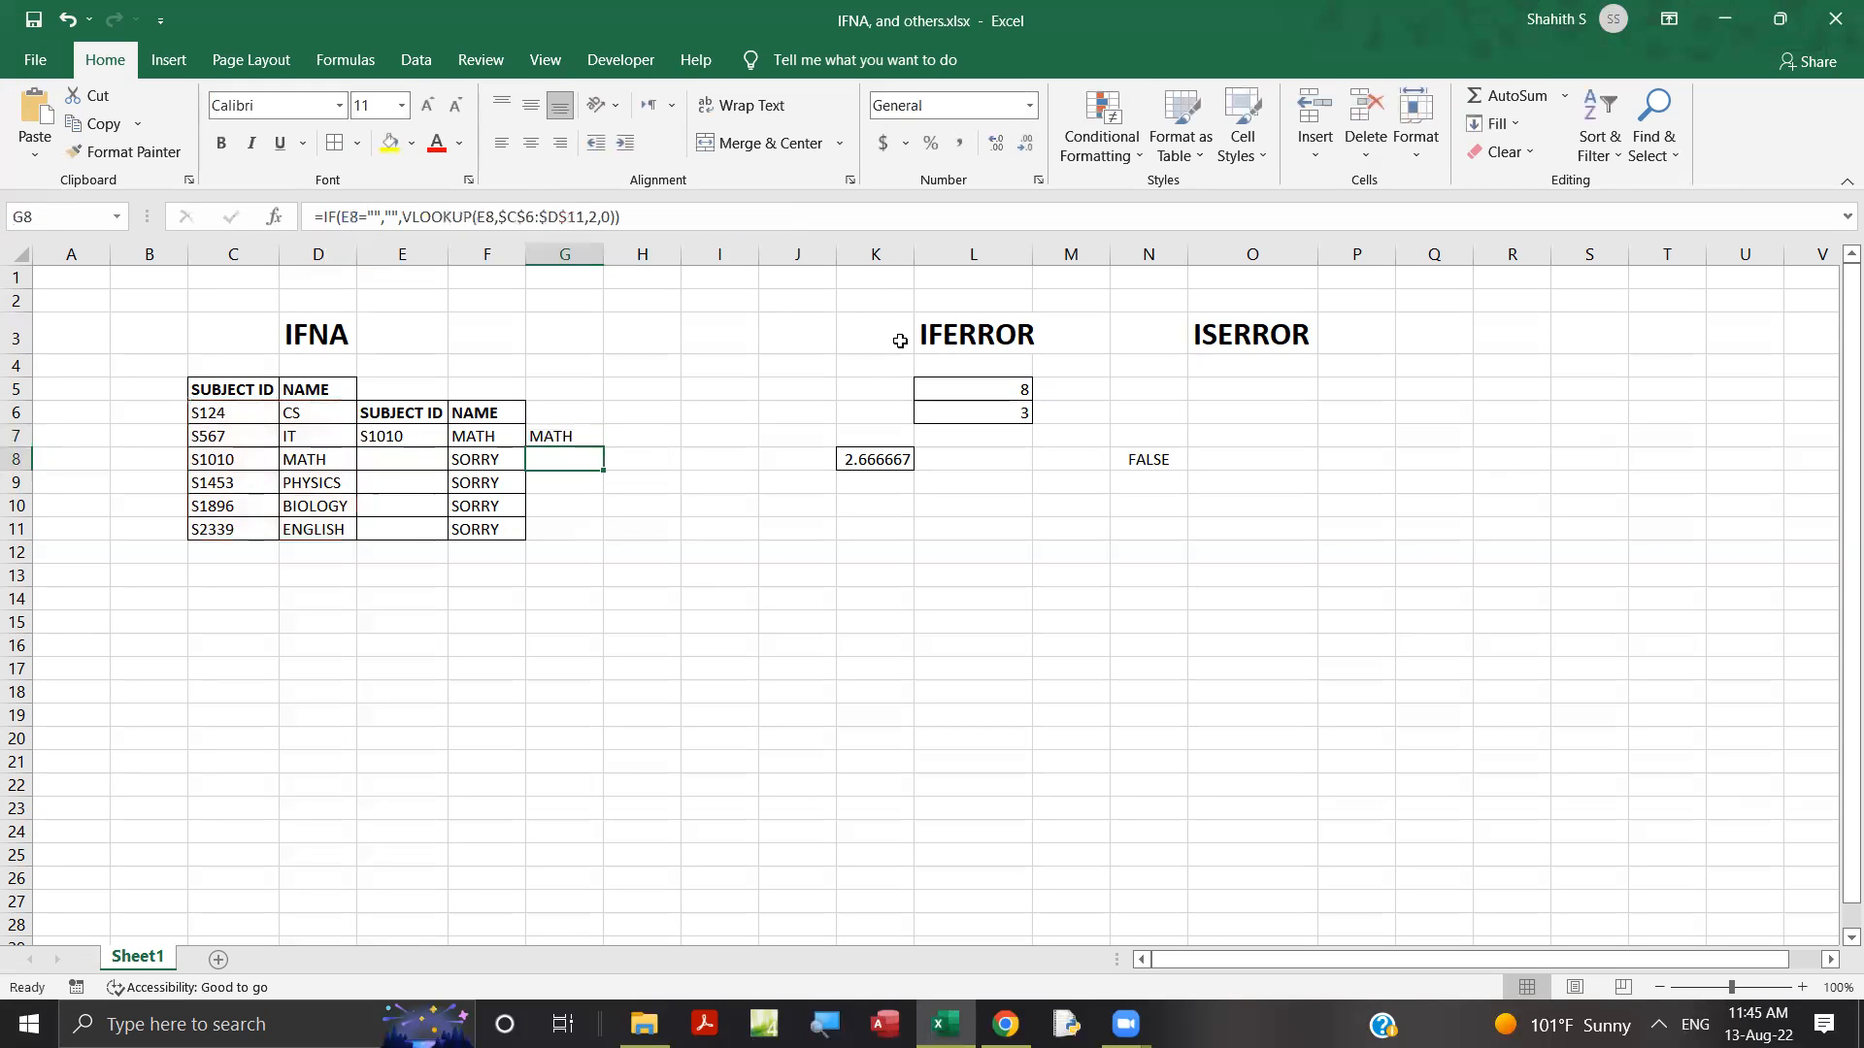
Fill the IF formula with the "Please enter SubjectID" text from G7 down to G11.
{"action": "left_click", "coordinate": [572, 438]}
{"action": "double_click", "coordinate": [603, 447]}
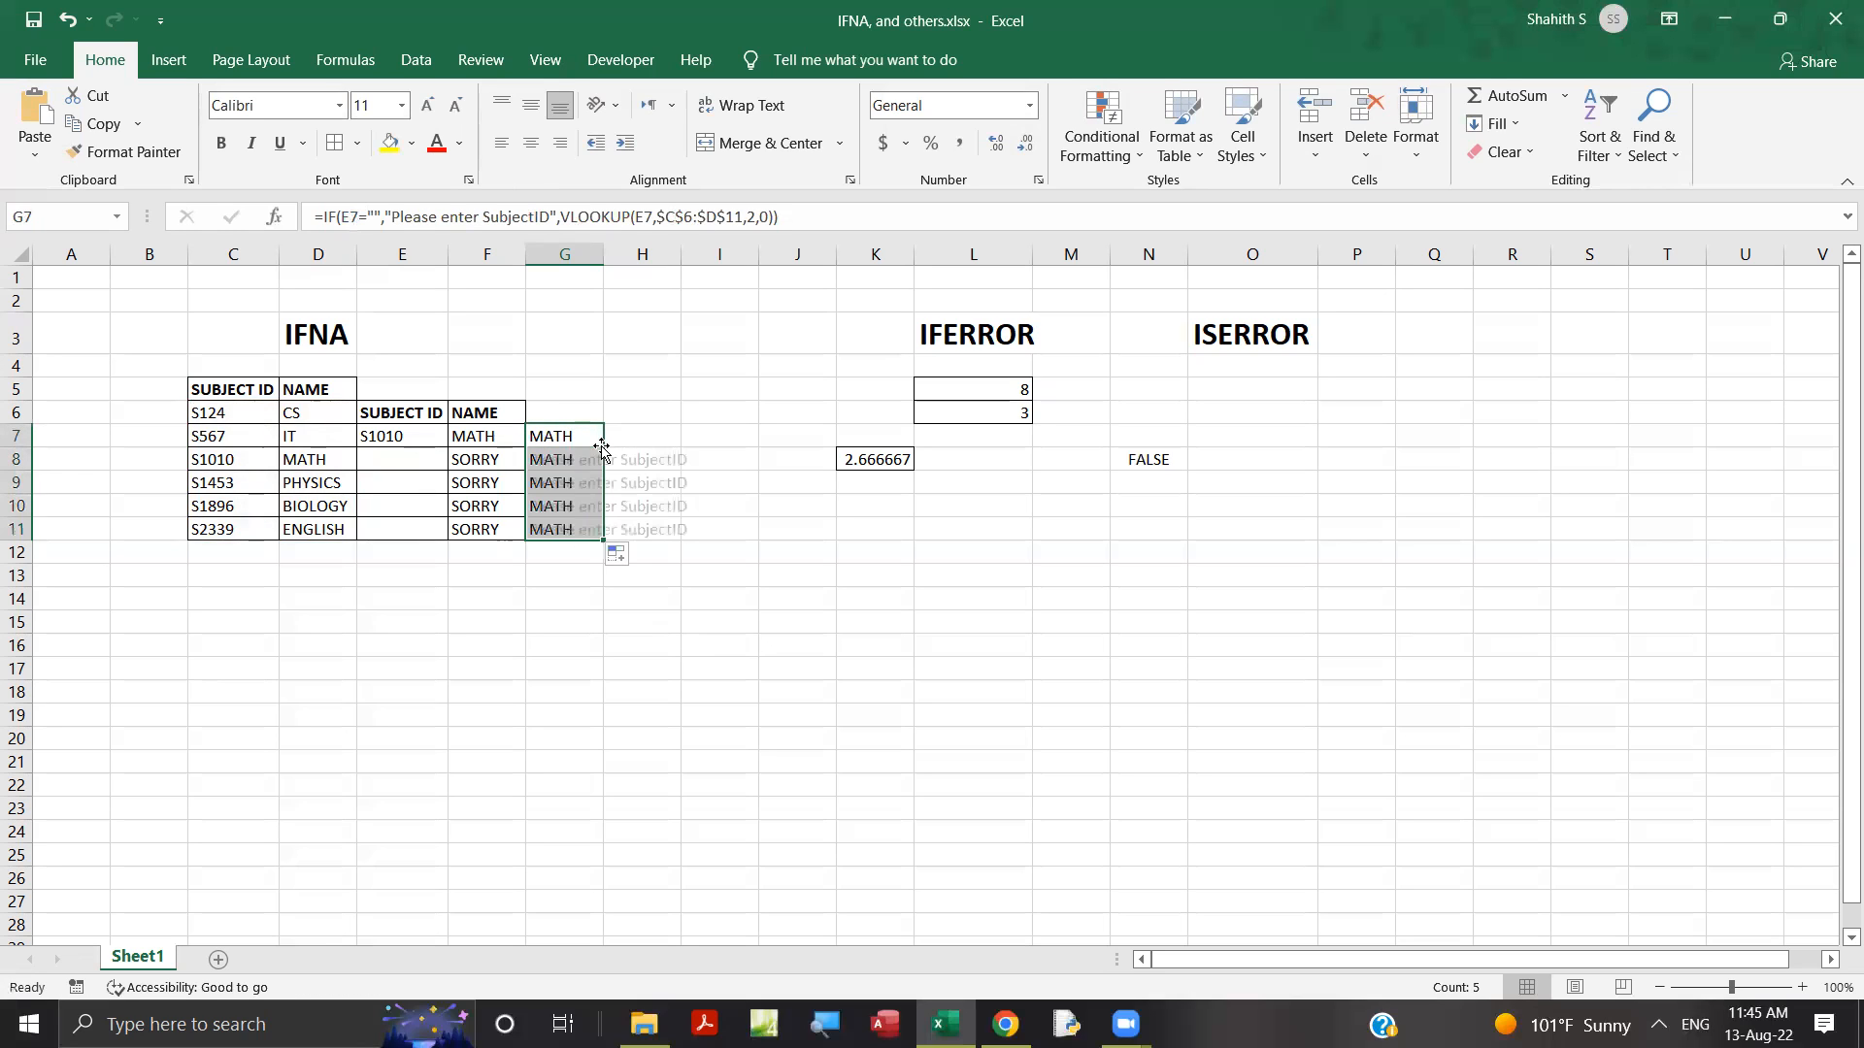
{"action": "left_click", "coordinate": [640, 620]}
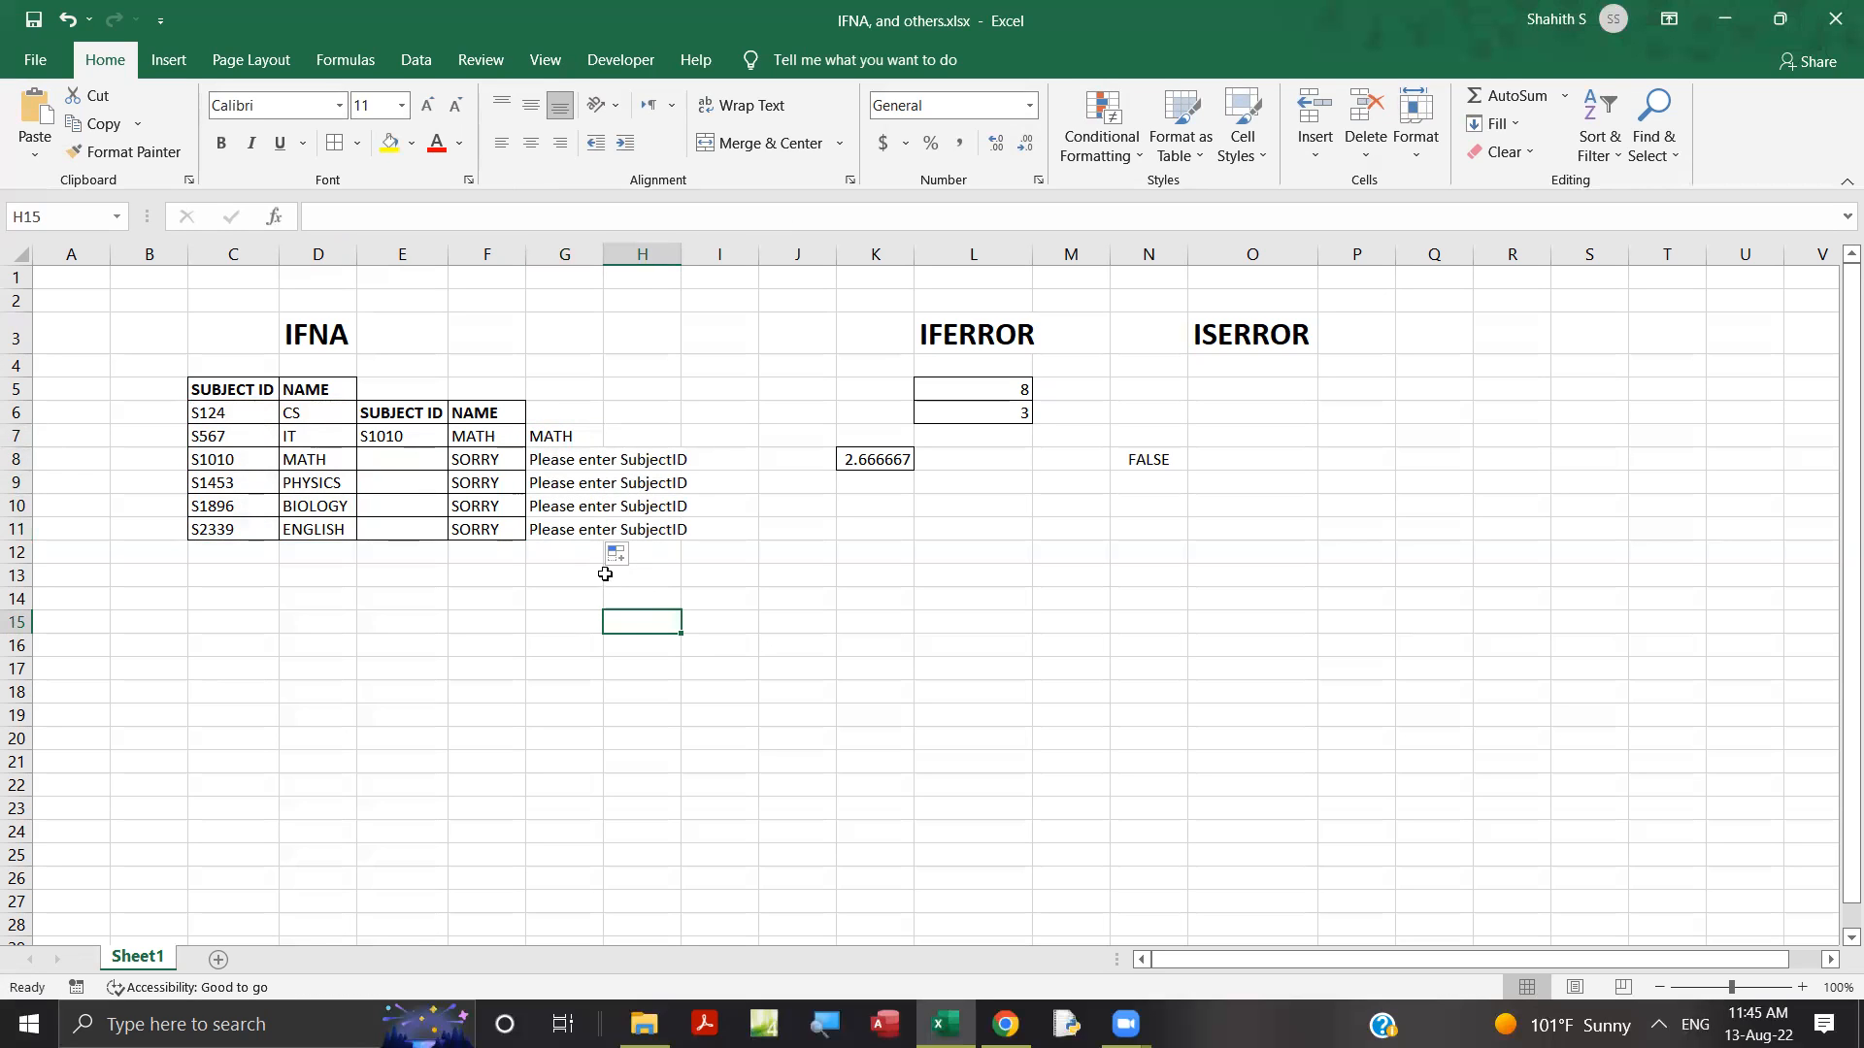
{"action": "left_click", "coordinate": [498, 435]}
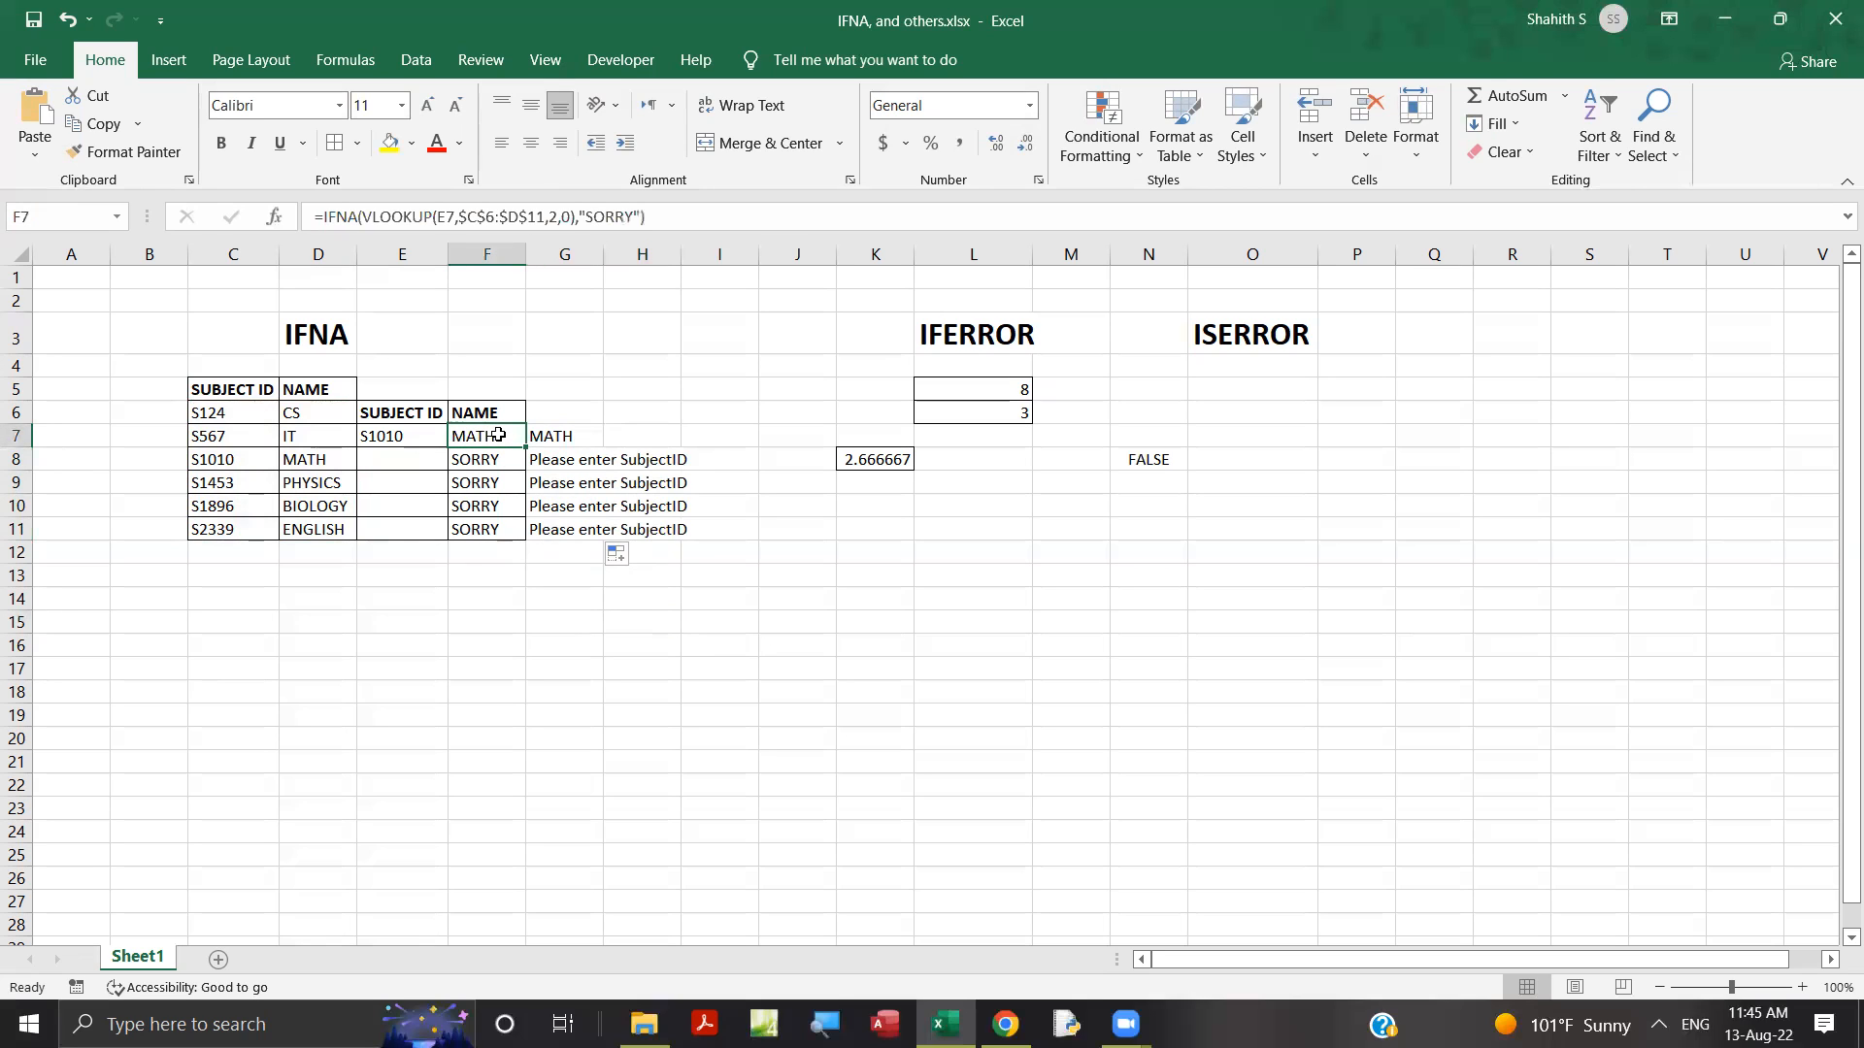
Fill the IFNA formula from F7 down to F11.
{"action": "left_click_drag", "start_coordinate": [526, 447], "coordinate": [514, 549]}
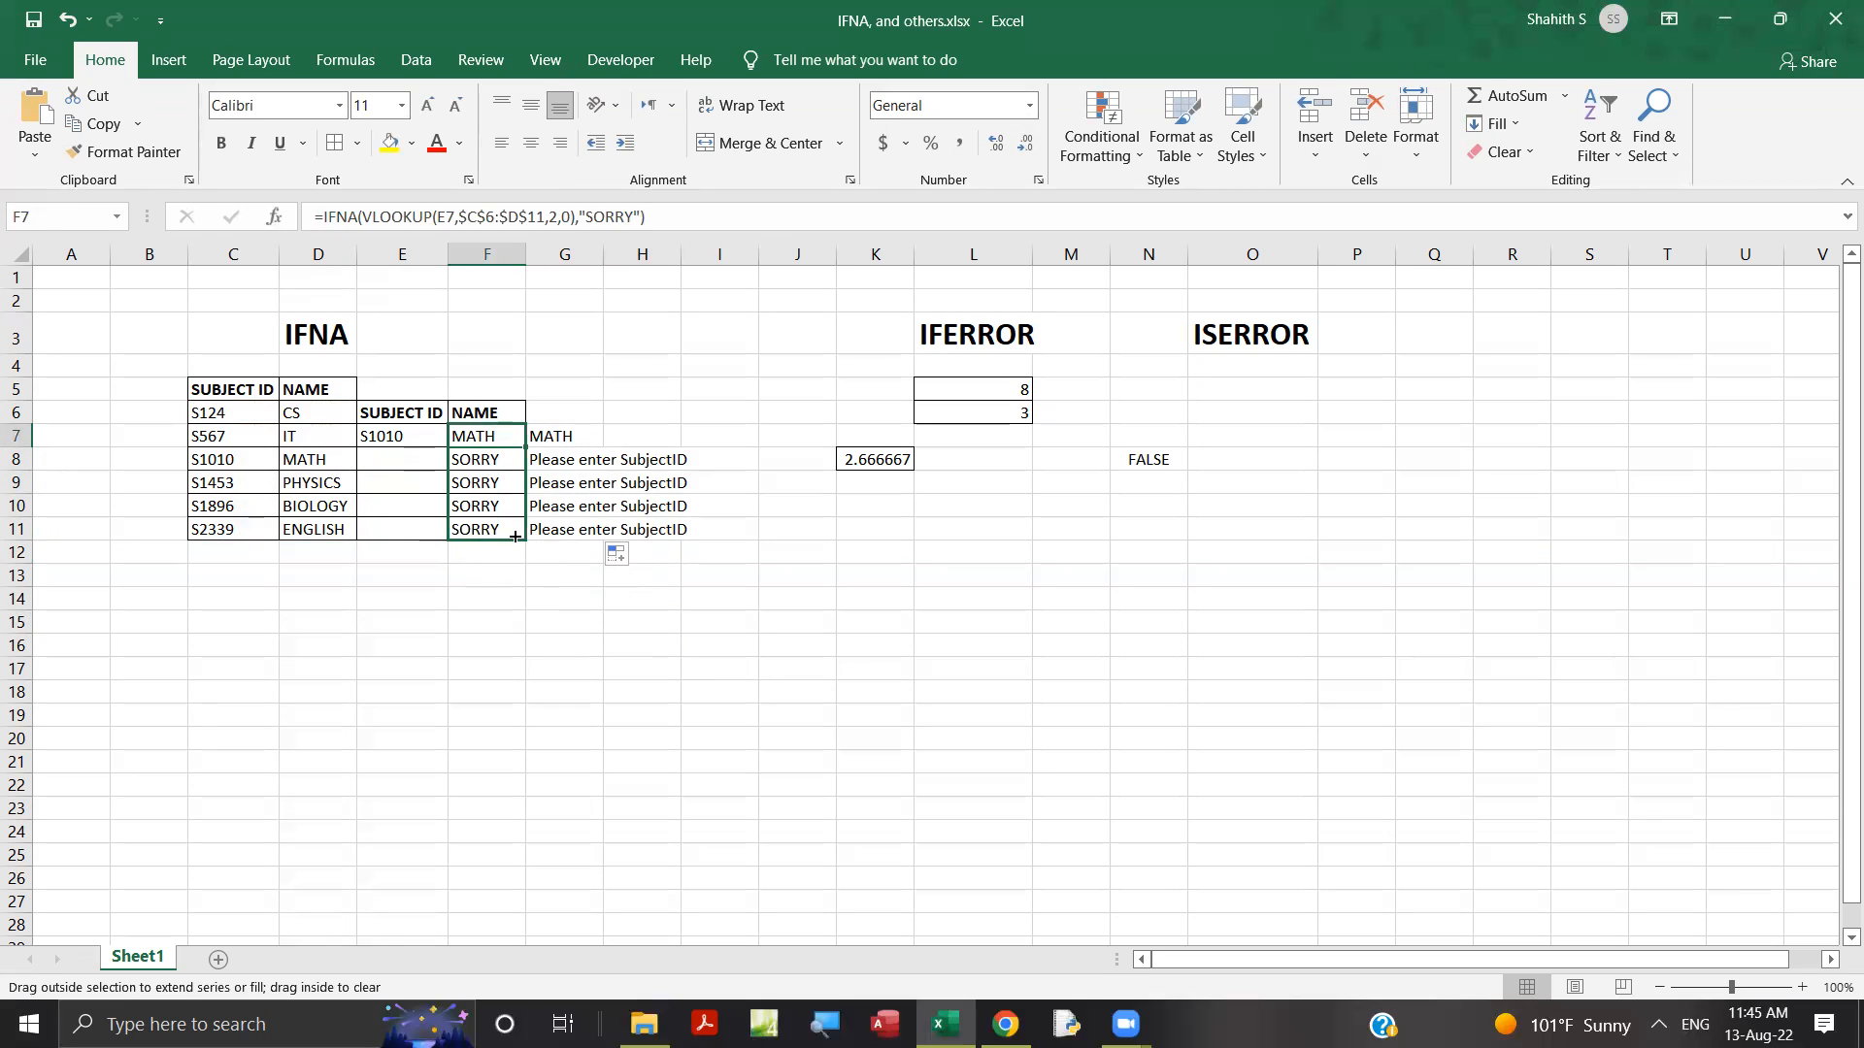
{"action": "left_click", "coordinate": [498, 443]}
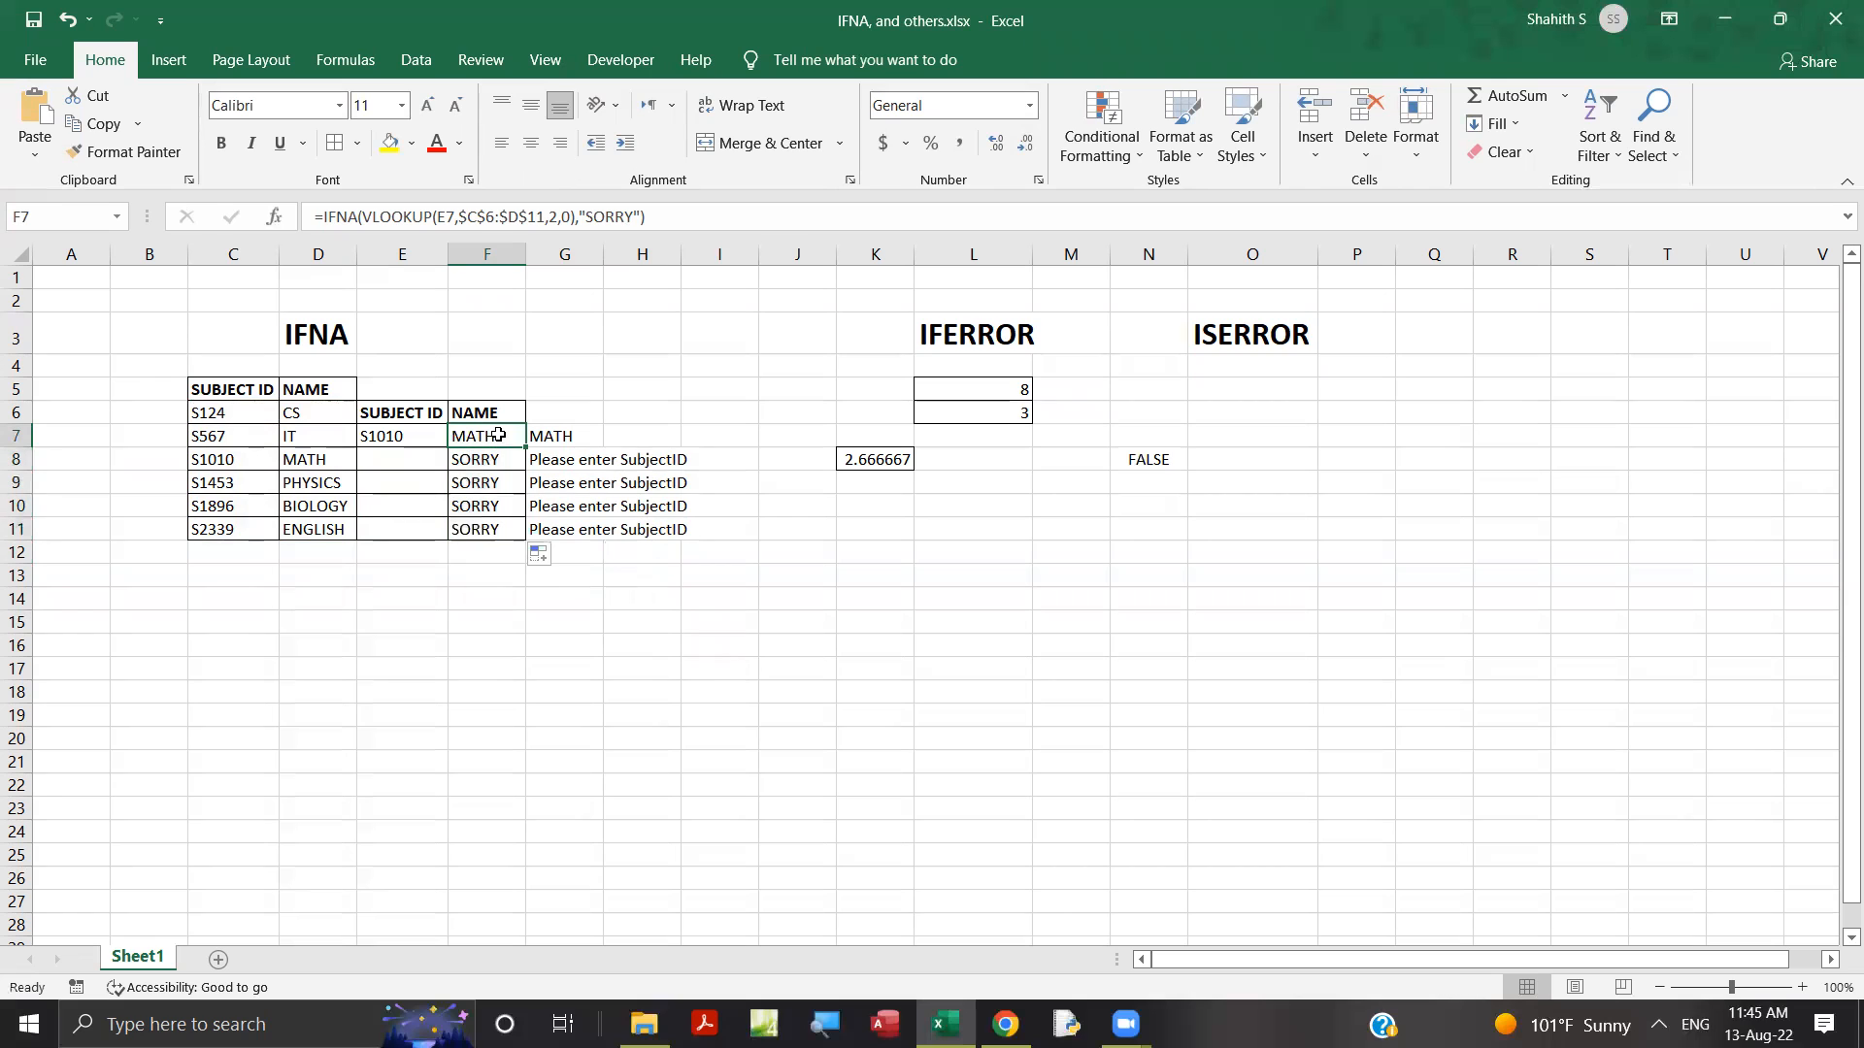
Examine the VLOOKUP and "SORRY" arguments of the IFNA formula in F7 and compare them with the IF formula in G7.
{"action": "left_click", "coordinate": [348, 214]}
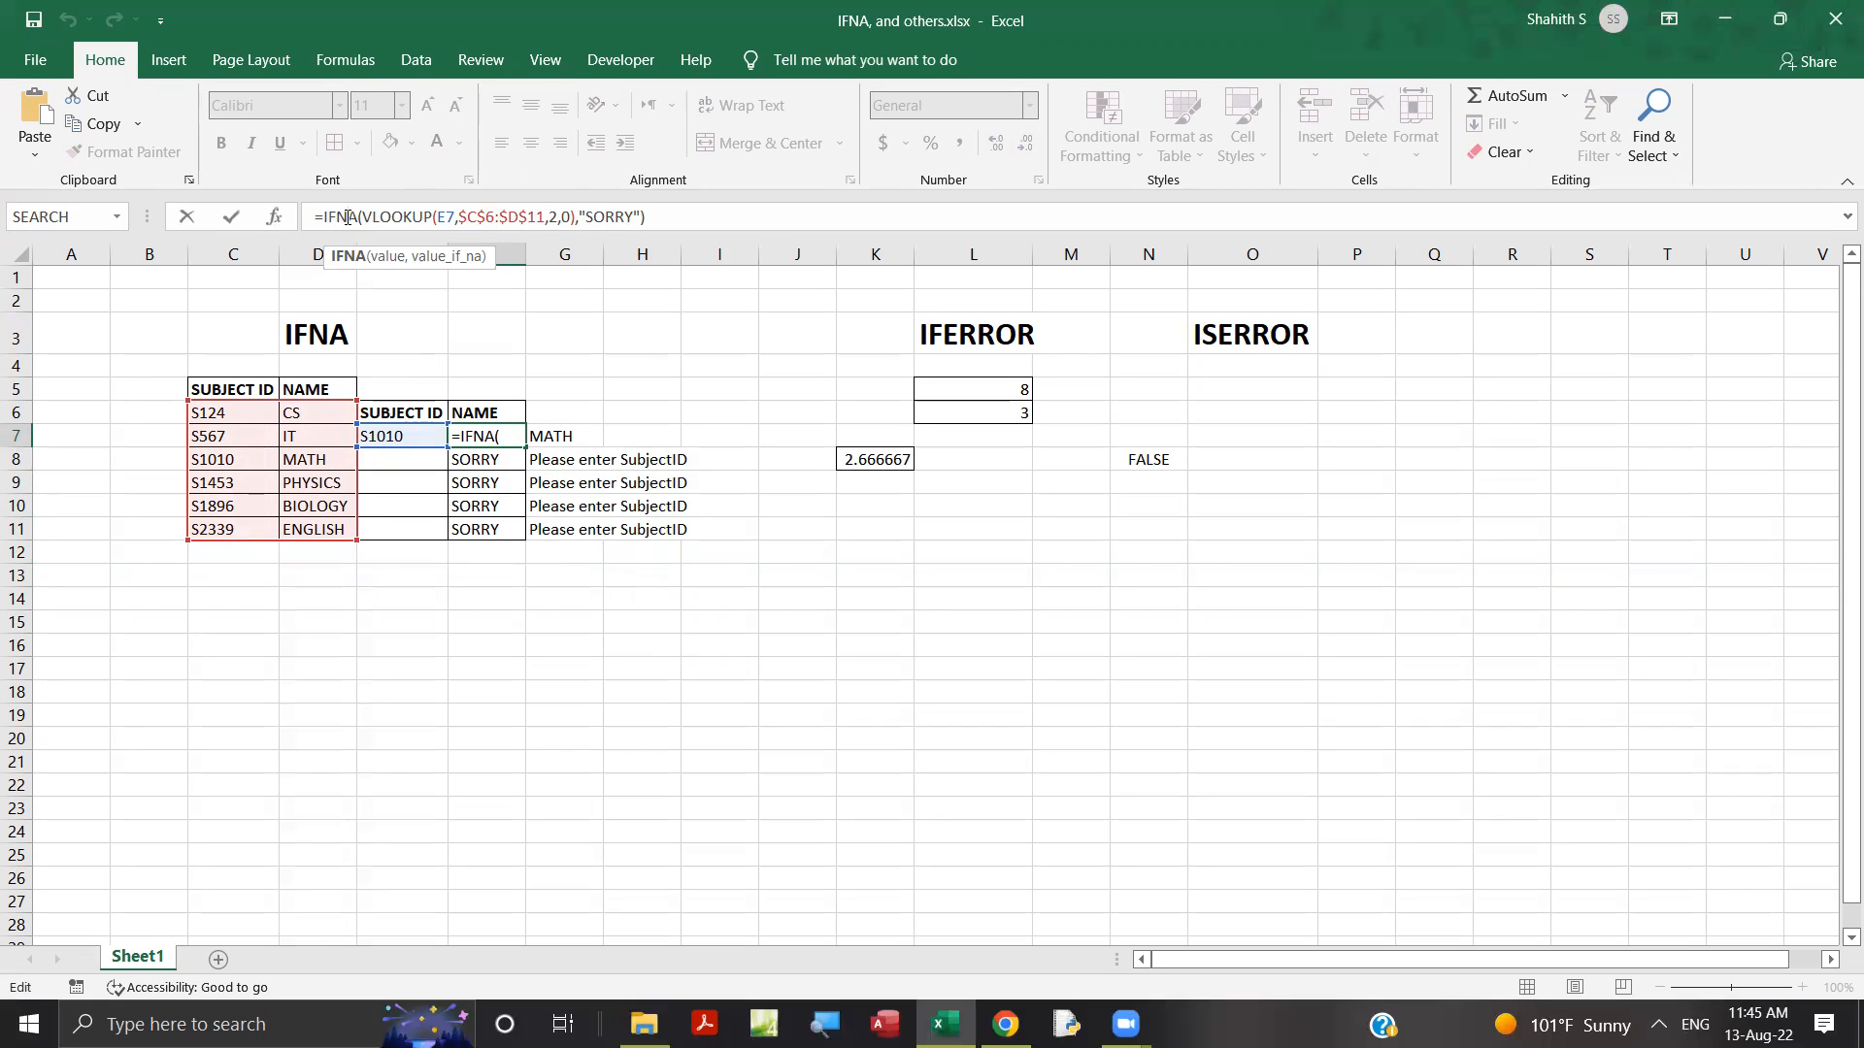
{"action": "left_click", "coordinate": [389, 217]}
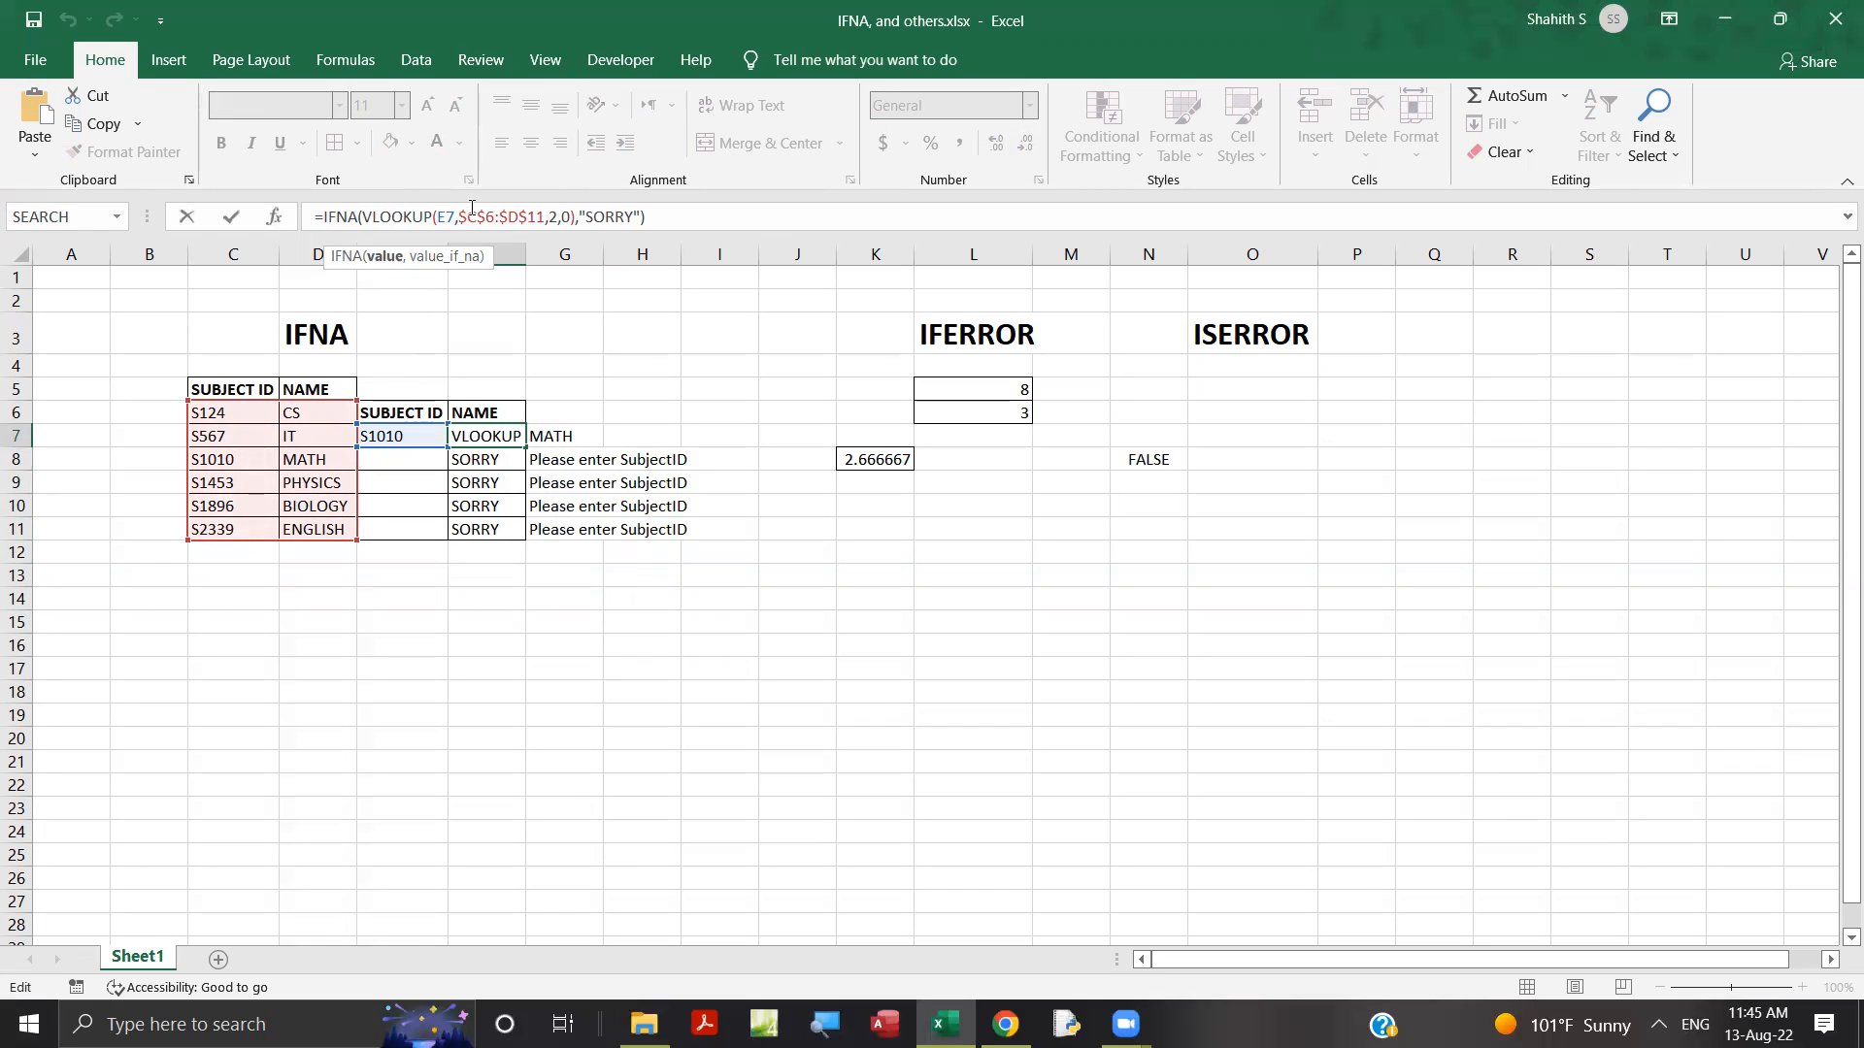
{"action": "left_click", "coordinate": [471, 210]}
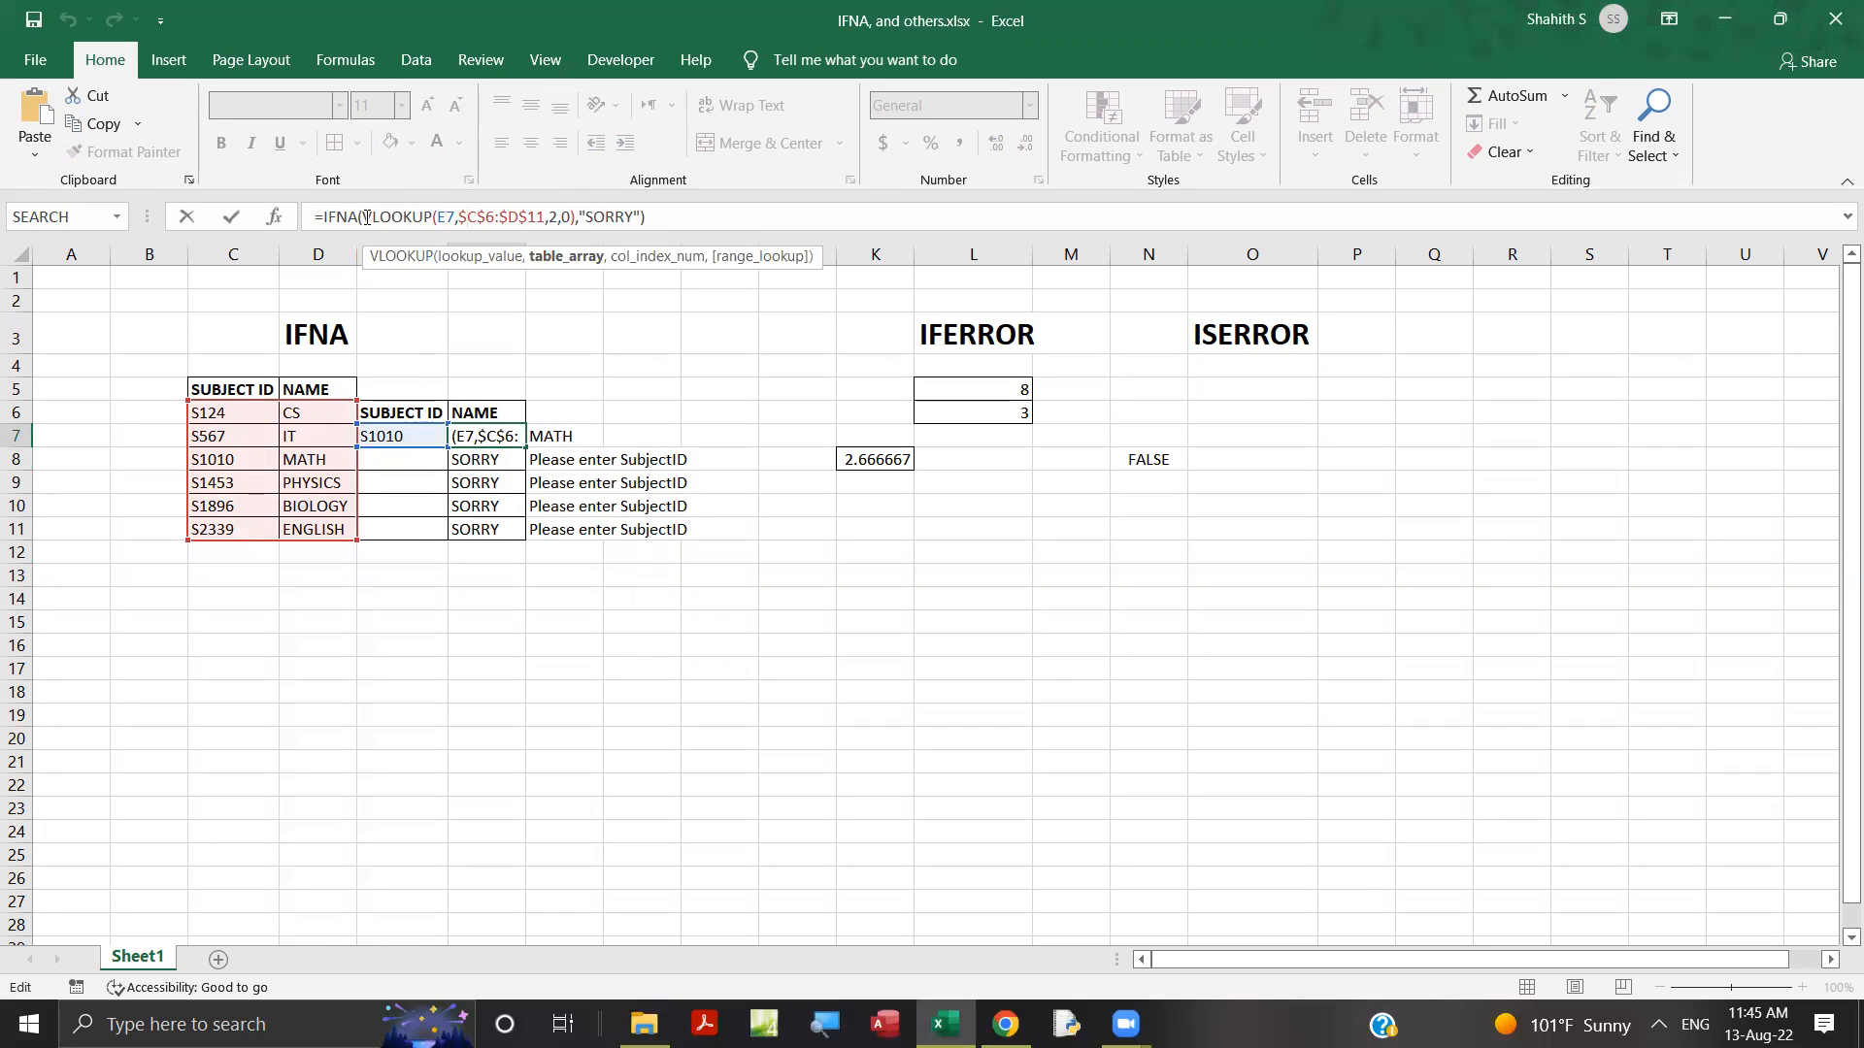
{"action": "left_click_drag", "start_coordinate": [367, 216], "coordinate": [572, 217]}
{"action": "left_click", "coordinate": [573, 216]}
{"action": "type", "text": ")"}
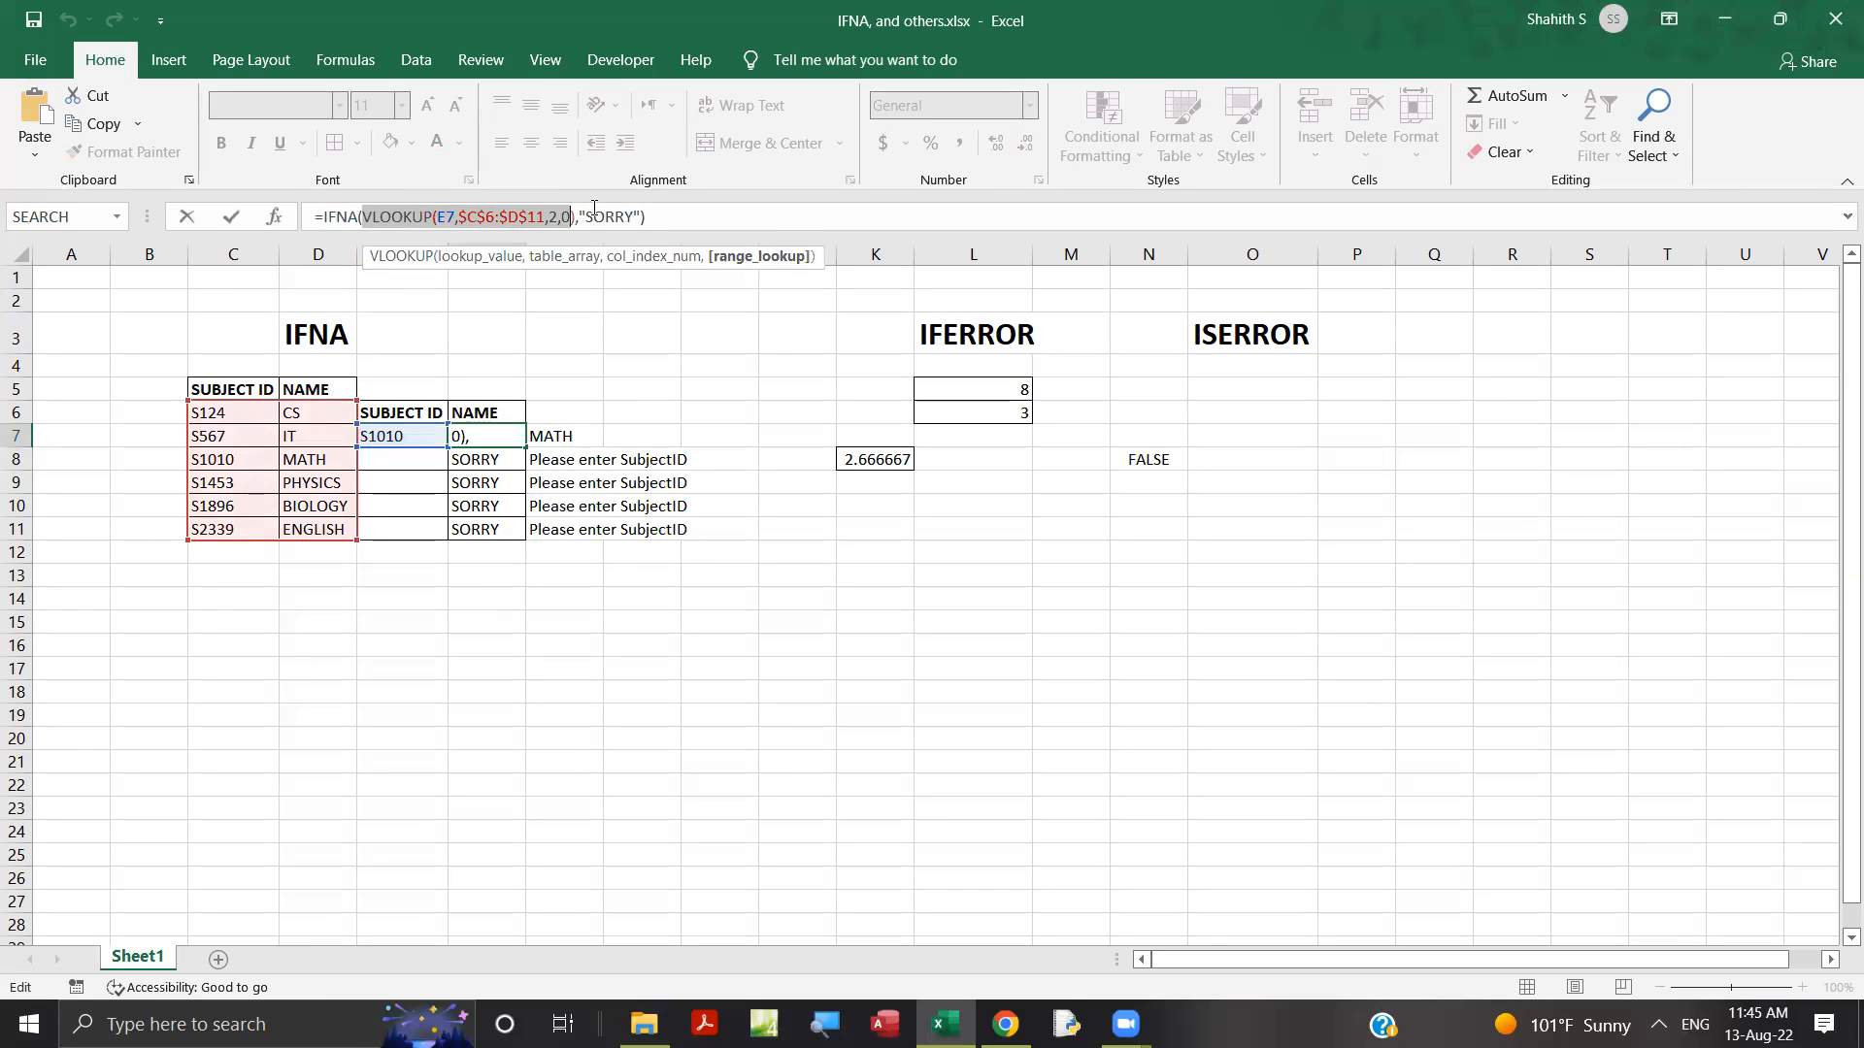
{"action": "left_click", "coordinate": [608, 215]}
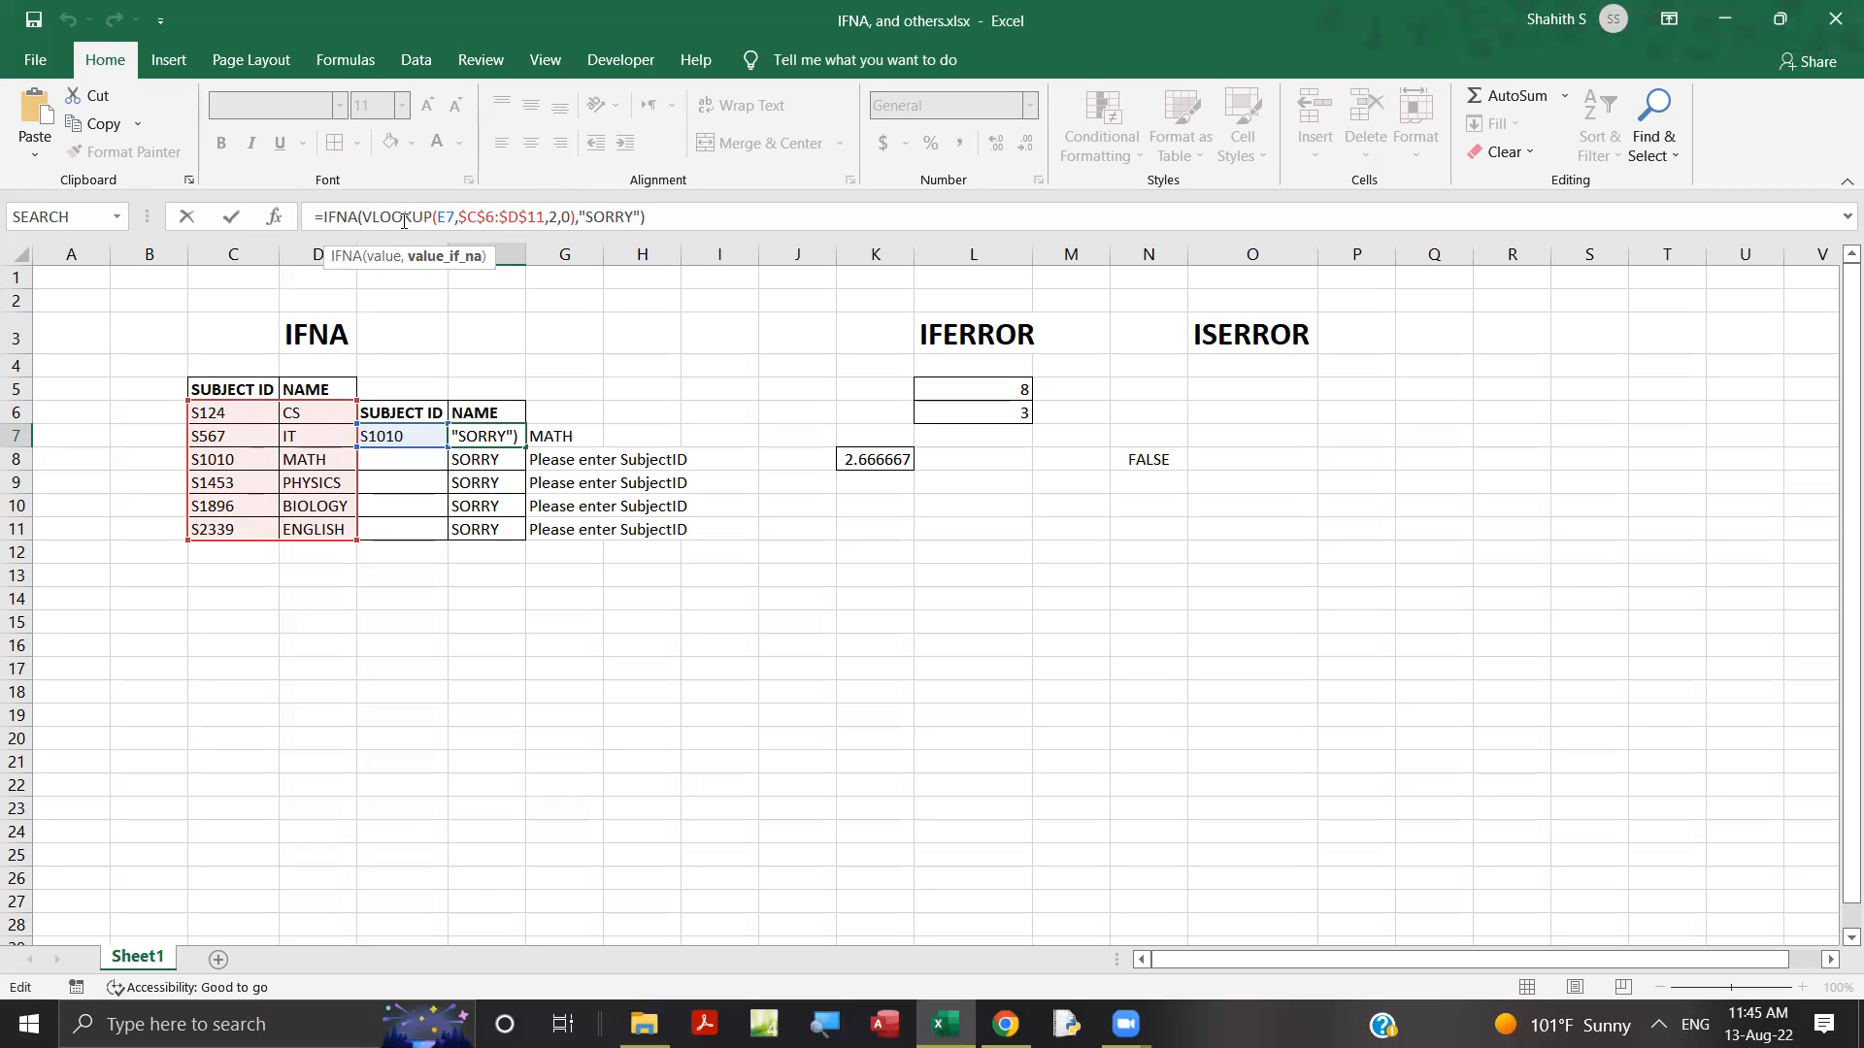
{"action": "left_click", "coordinate": [582, 432]}
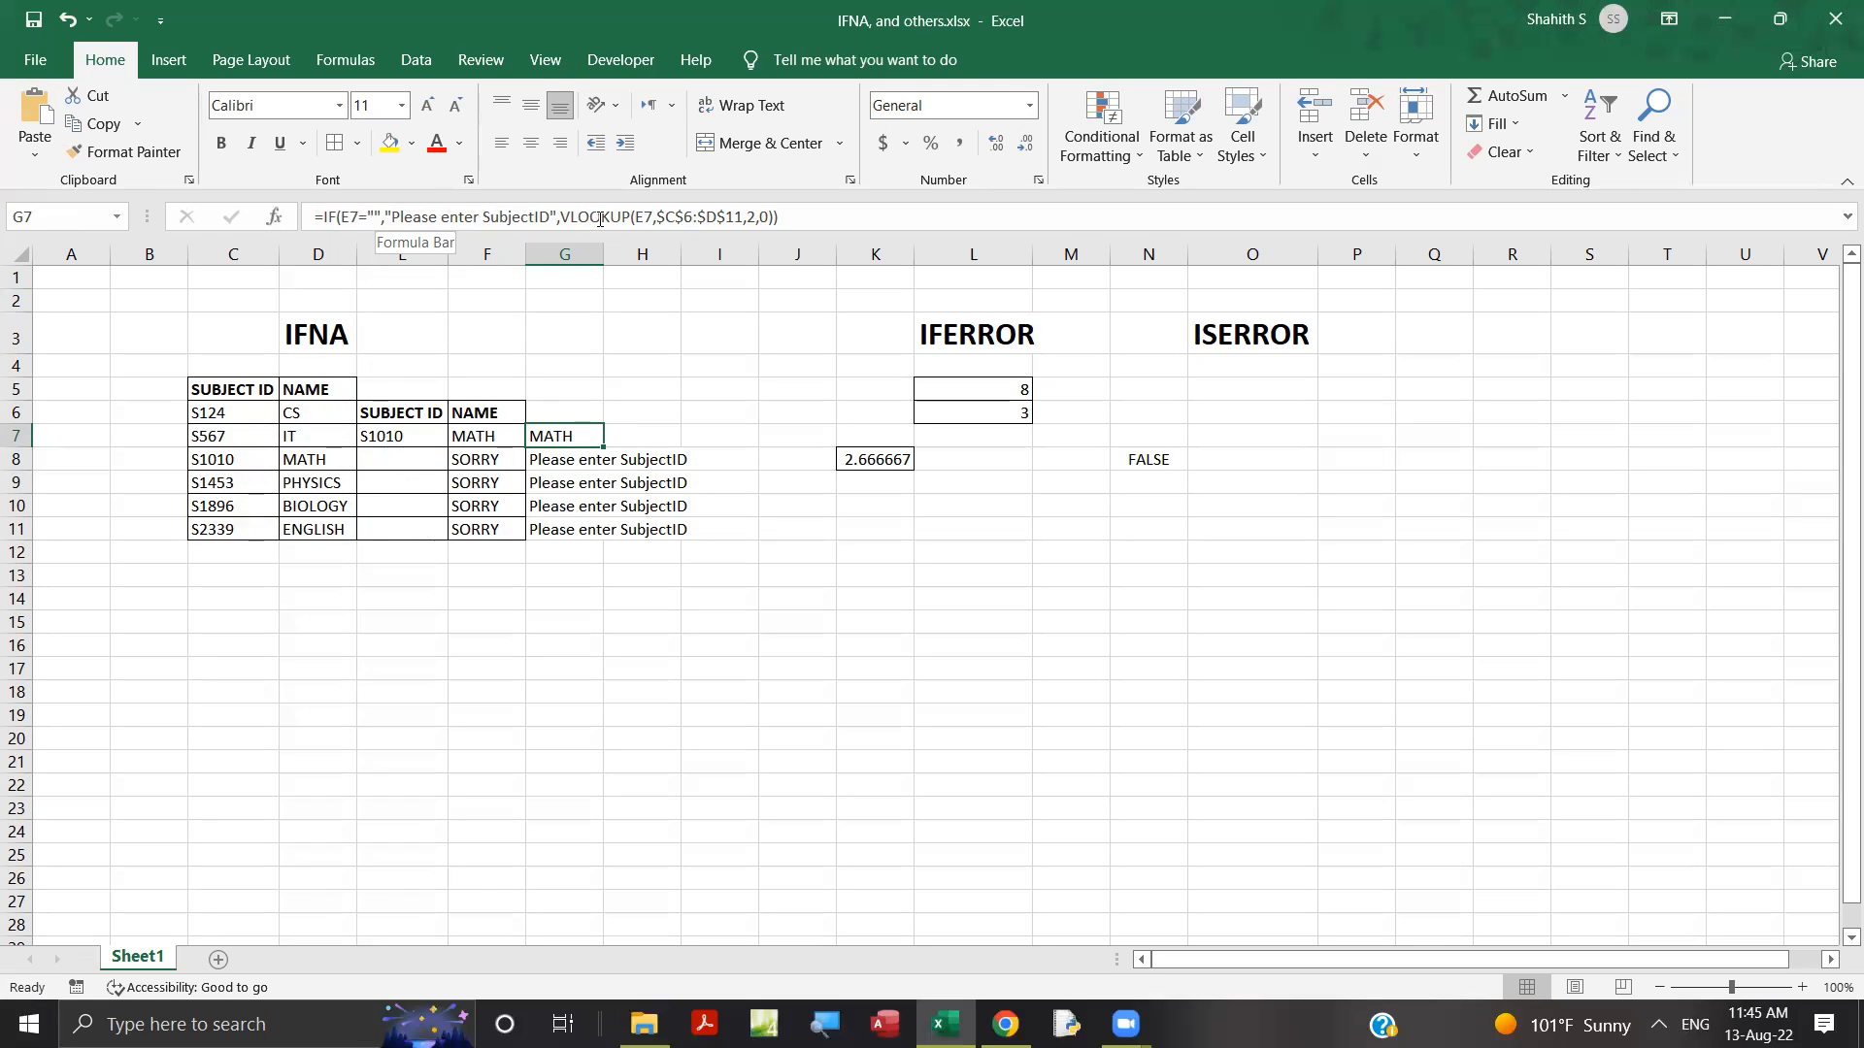
{"action": "left_click", "coordinate": [929, 558]}
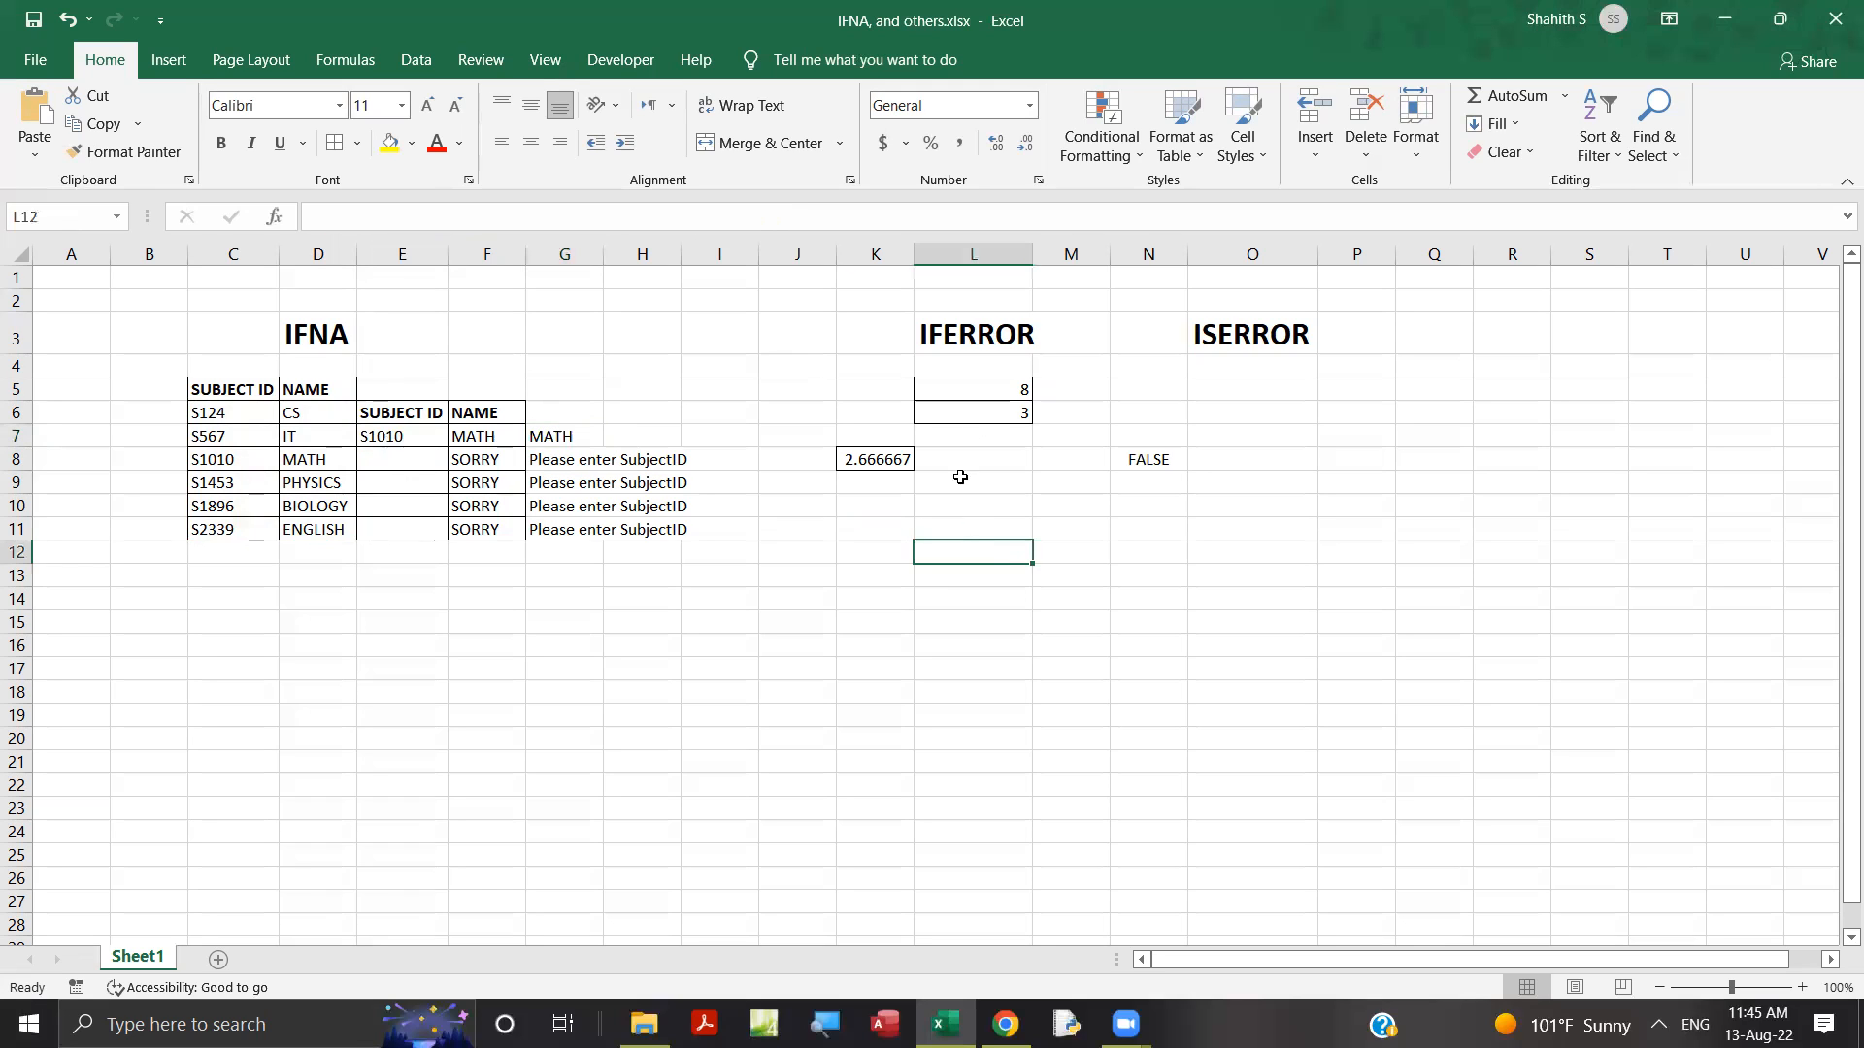
Set the divisor in L6 to 0 and check the IFERROR formula in K8.
{"action": "left_click", "coordinate": [985, 341]}
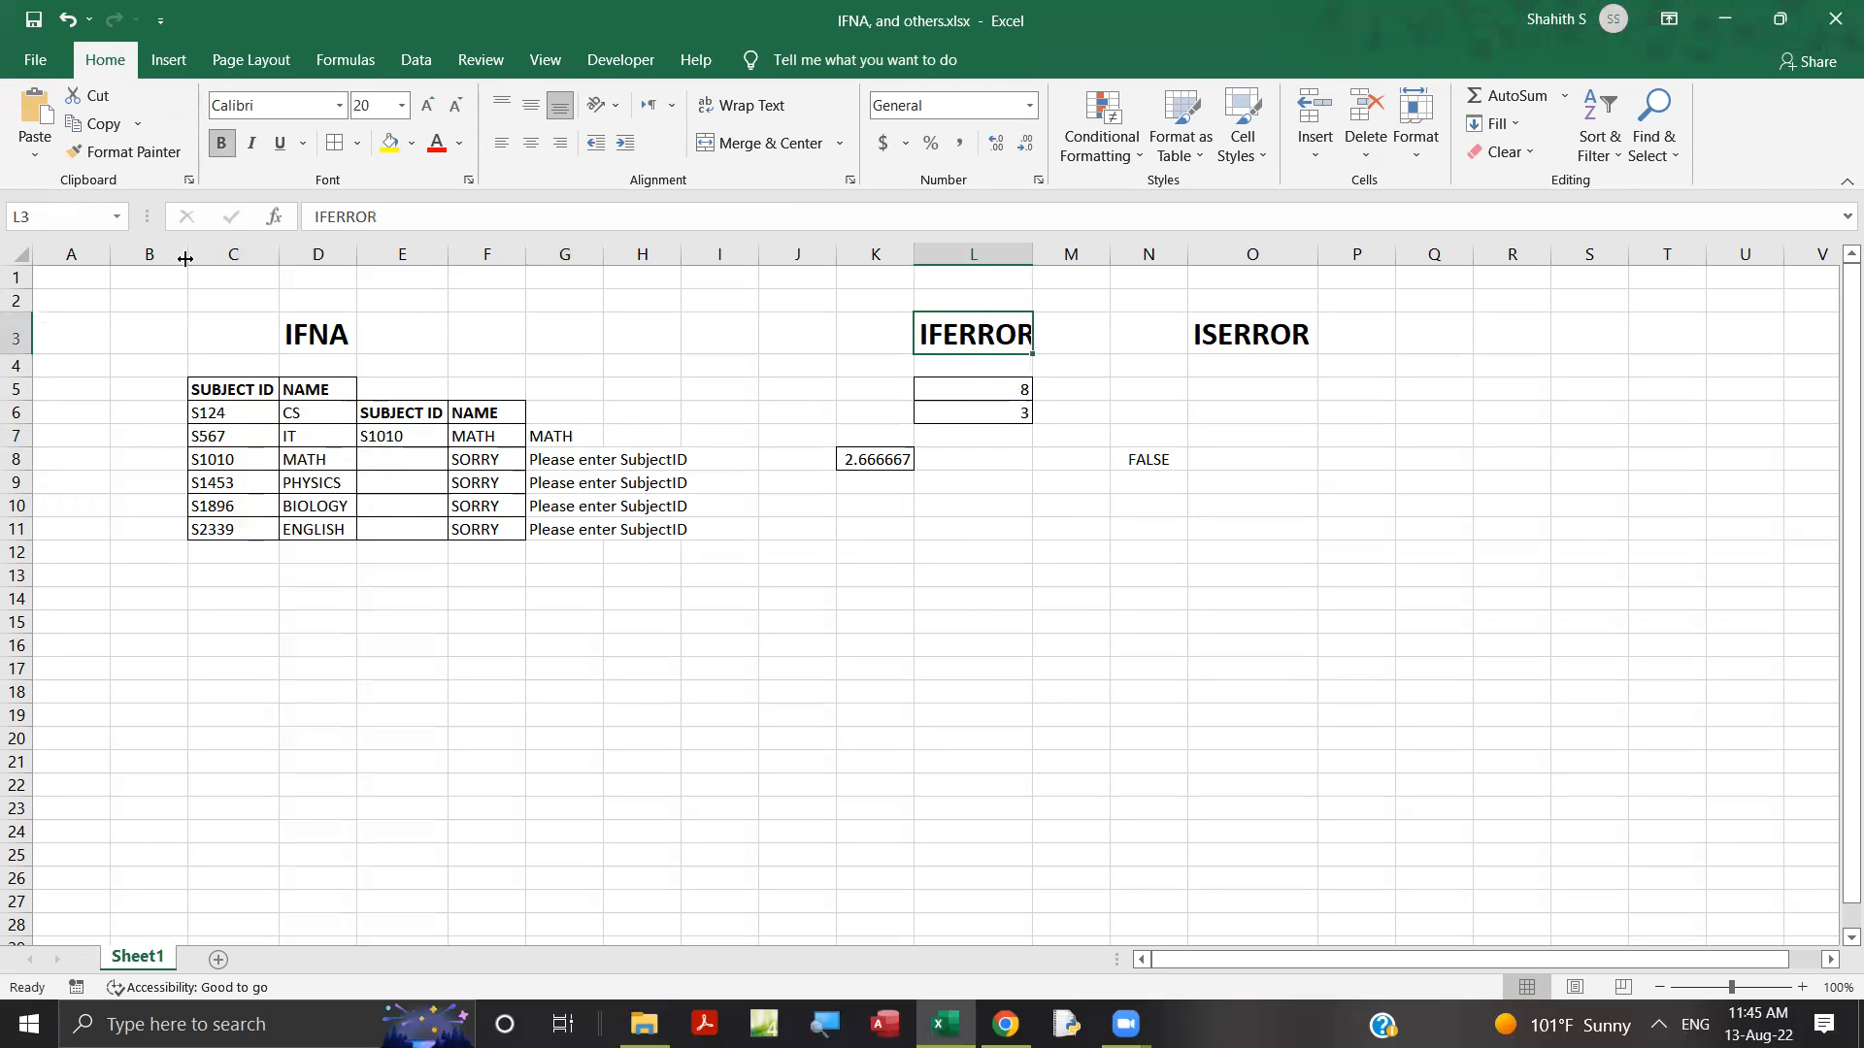
{"action": "left_click", "coordinate": [885, 458]}
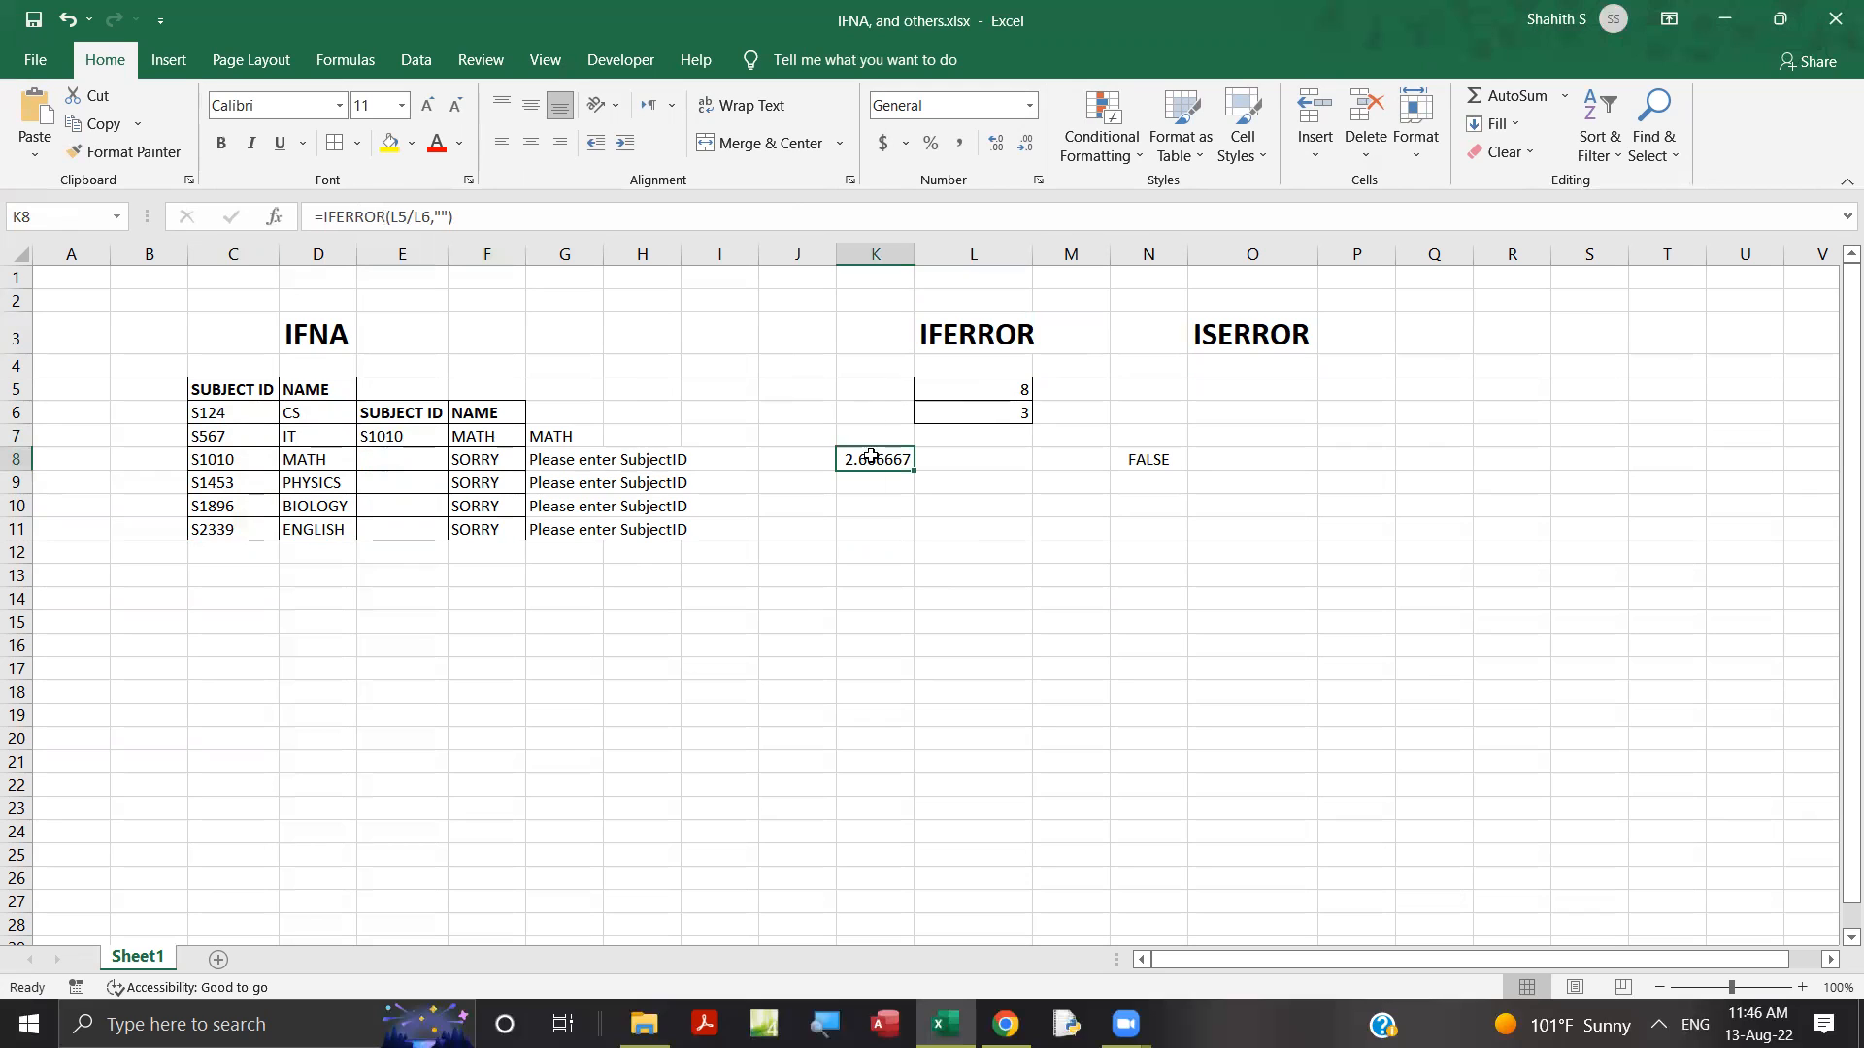
{"action": "left_click", "coordinate": [983, 417]}
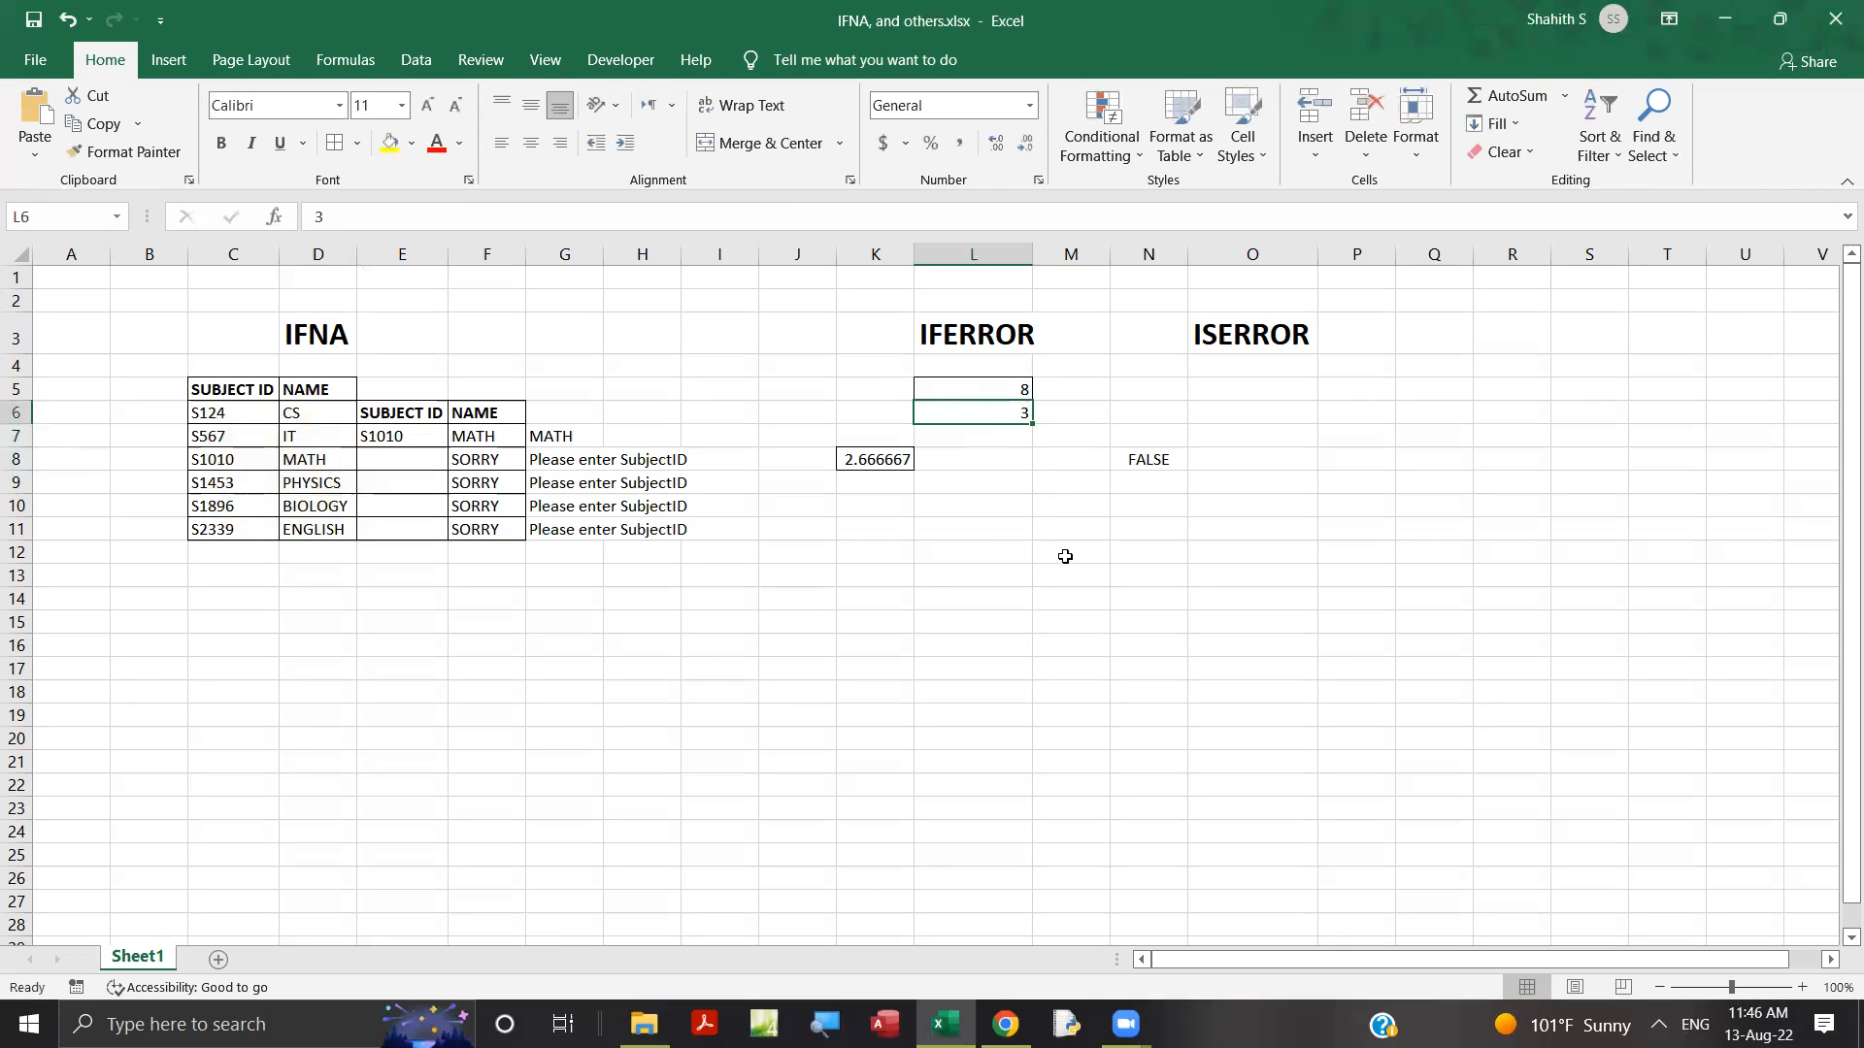
{"action": "type", "text": "0"}
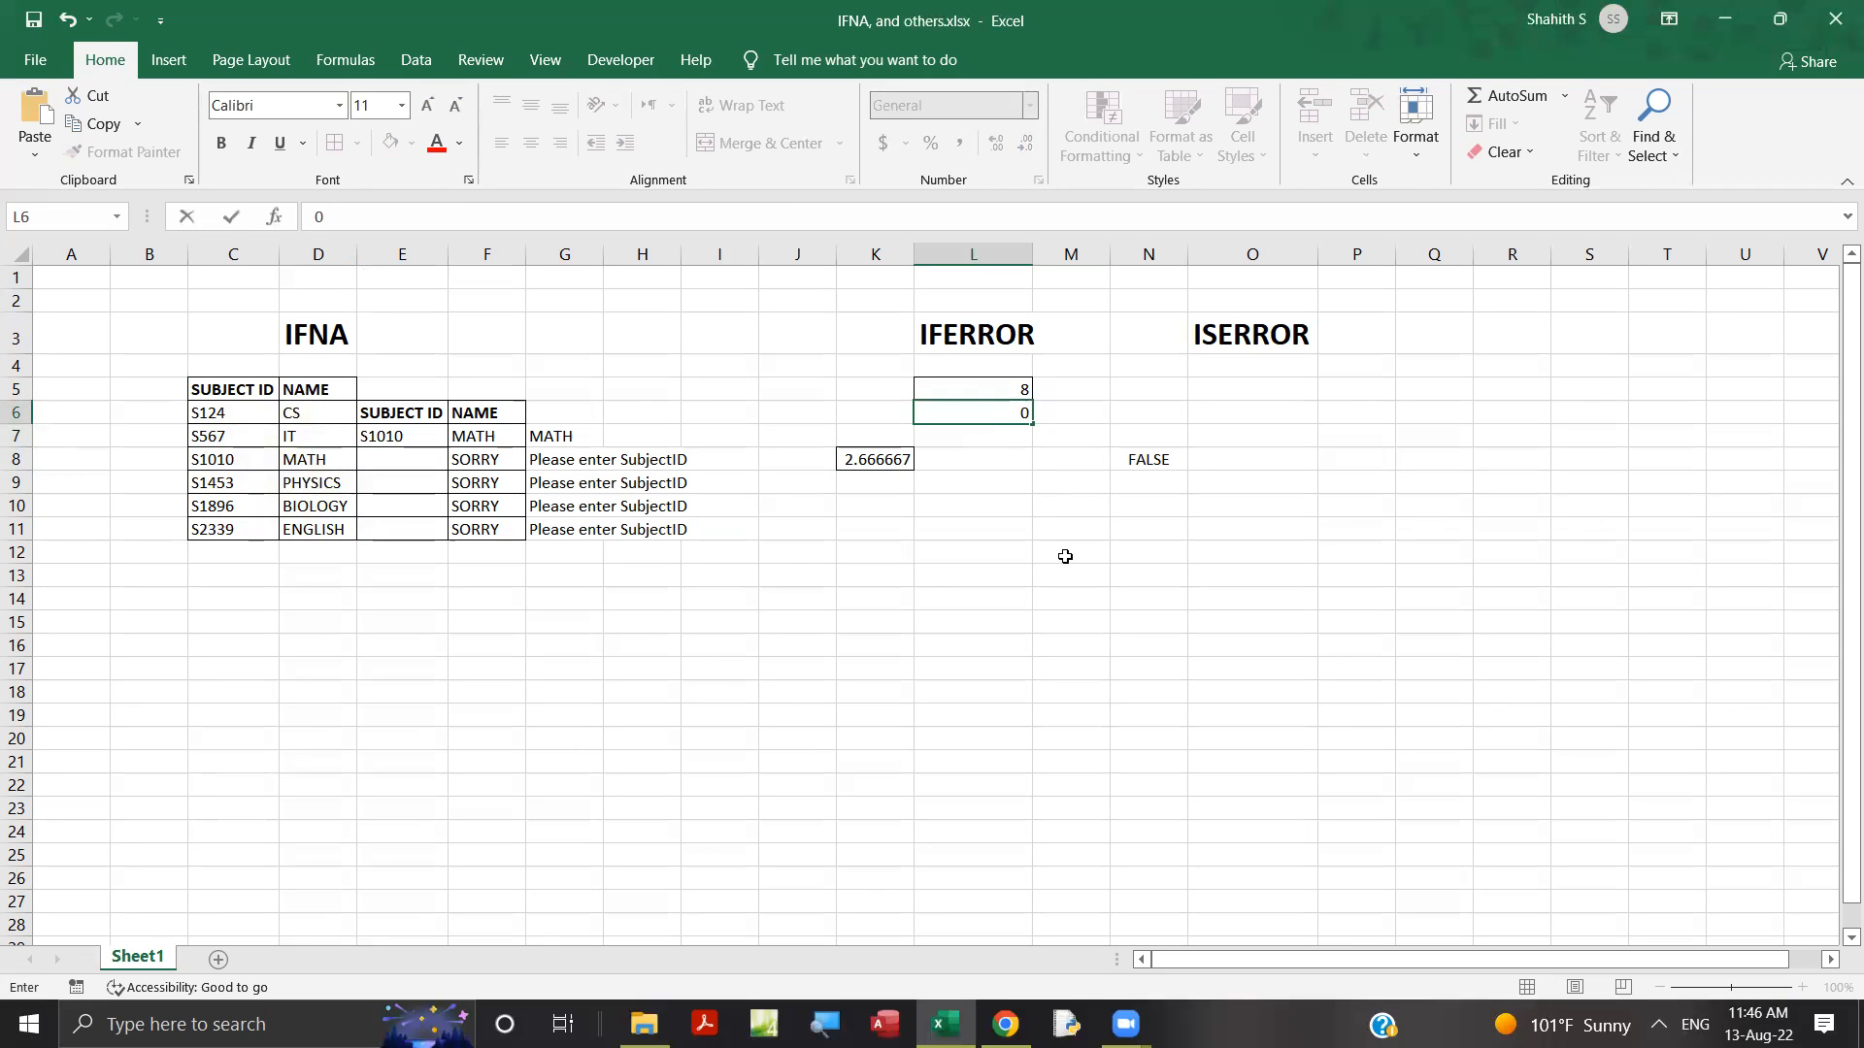
{"action": "key", "text": "Return"}
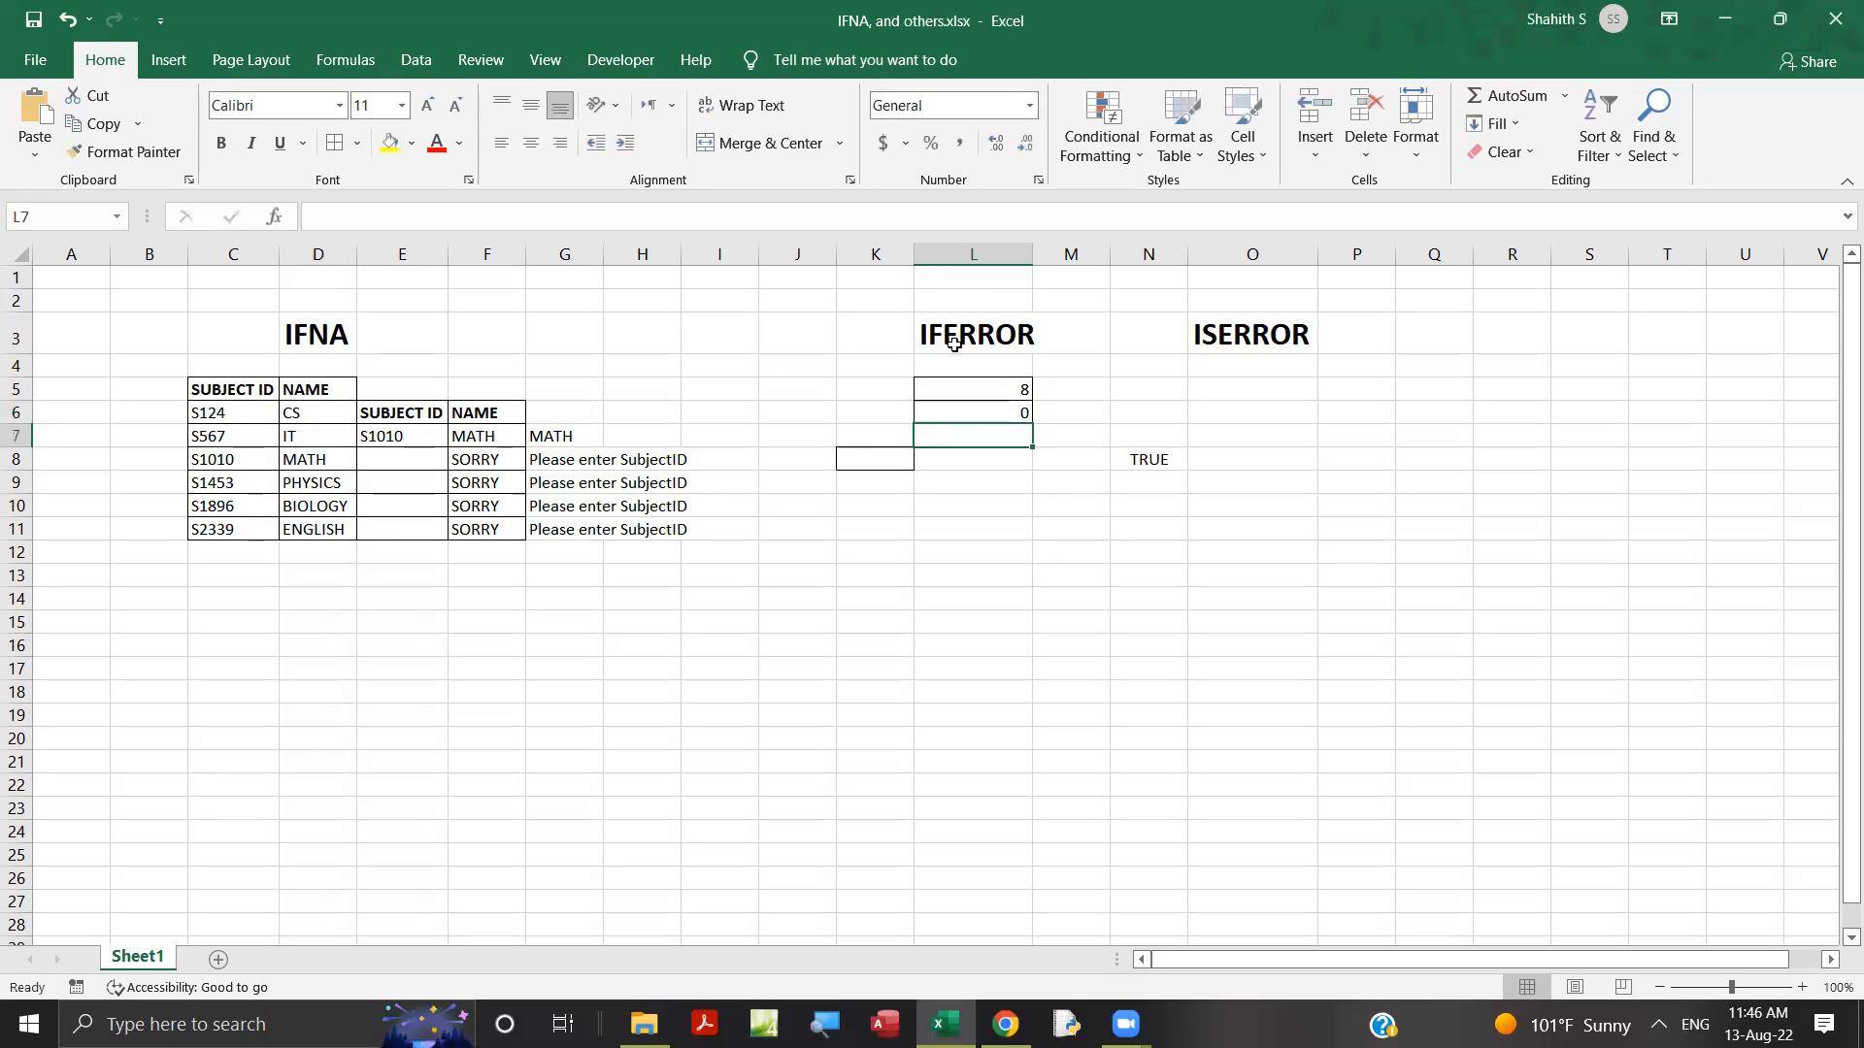
{"action": "left_click", "coordinate": [870, 459]}
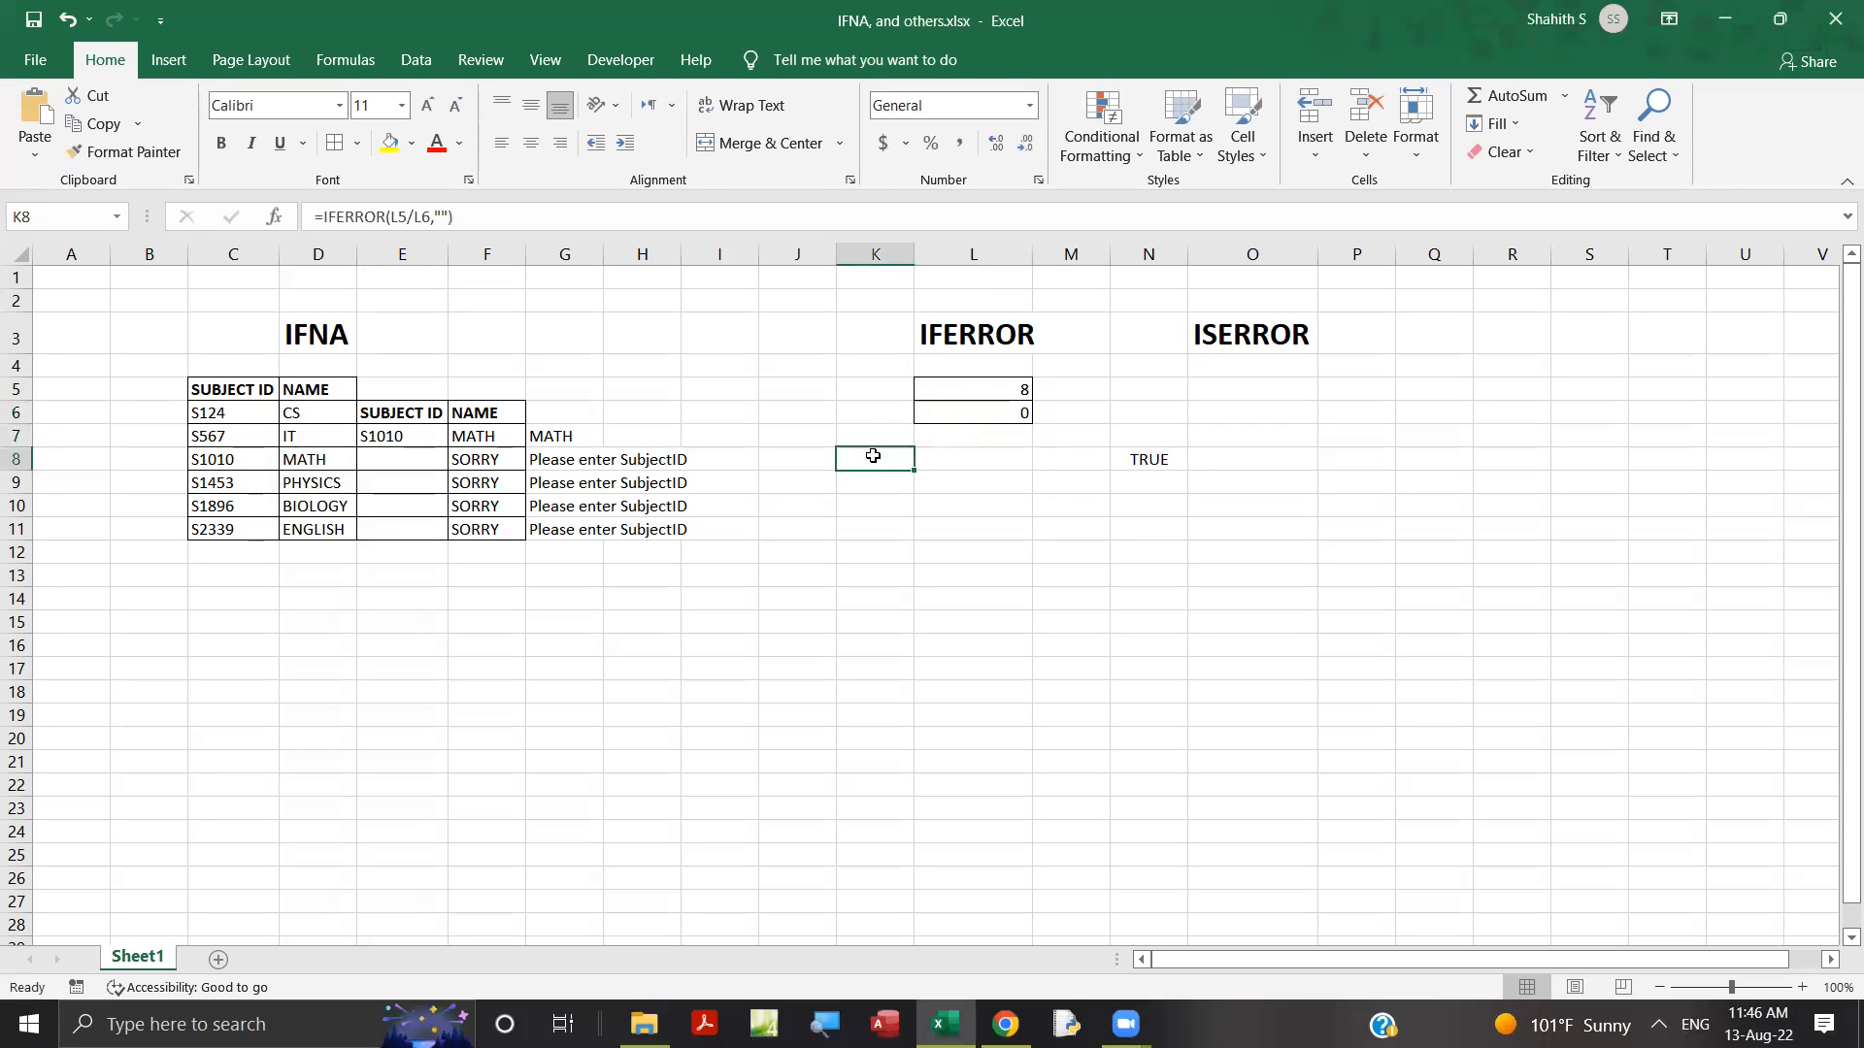
{"action": "left_click", "coordinate": [937, 417]}
{"action": "left_click", "coordinate": [889, 458]}
{"action": "left_click", "coordinate": [957, 408]}
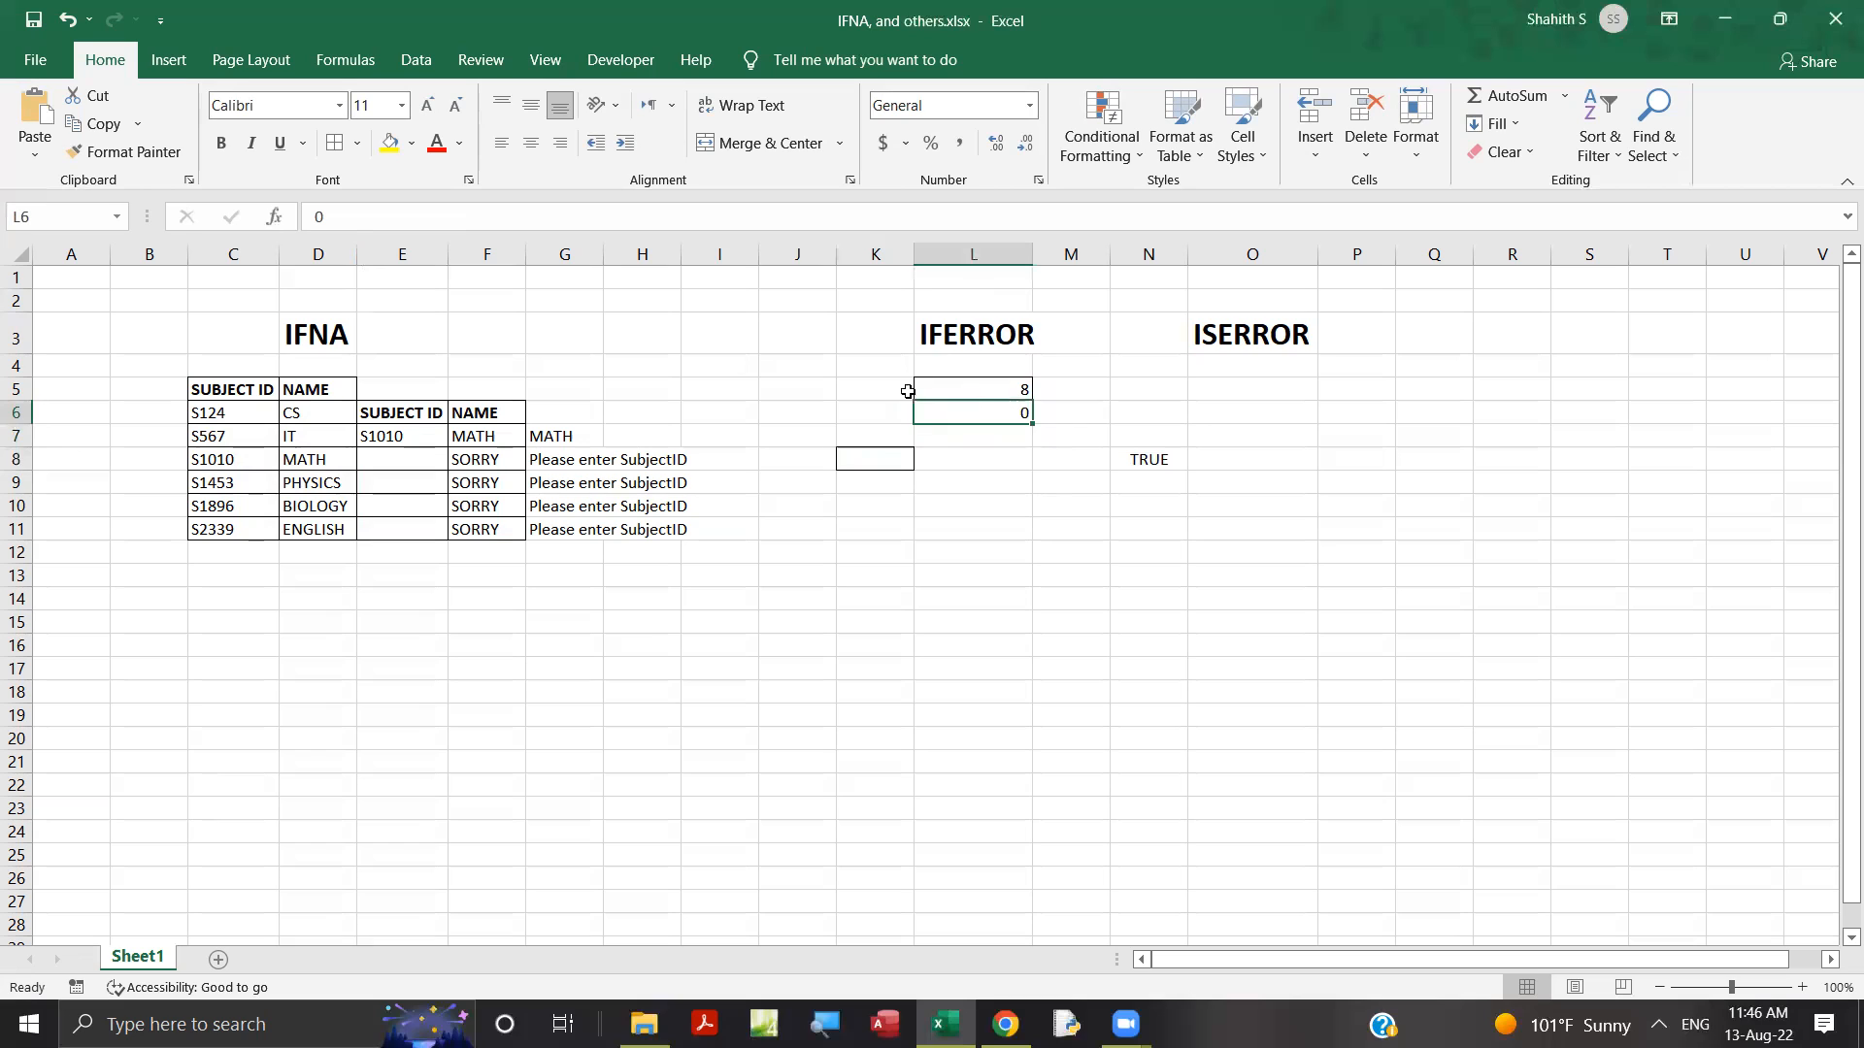
{"action": "left_click", "coordinate": [856, 460]}
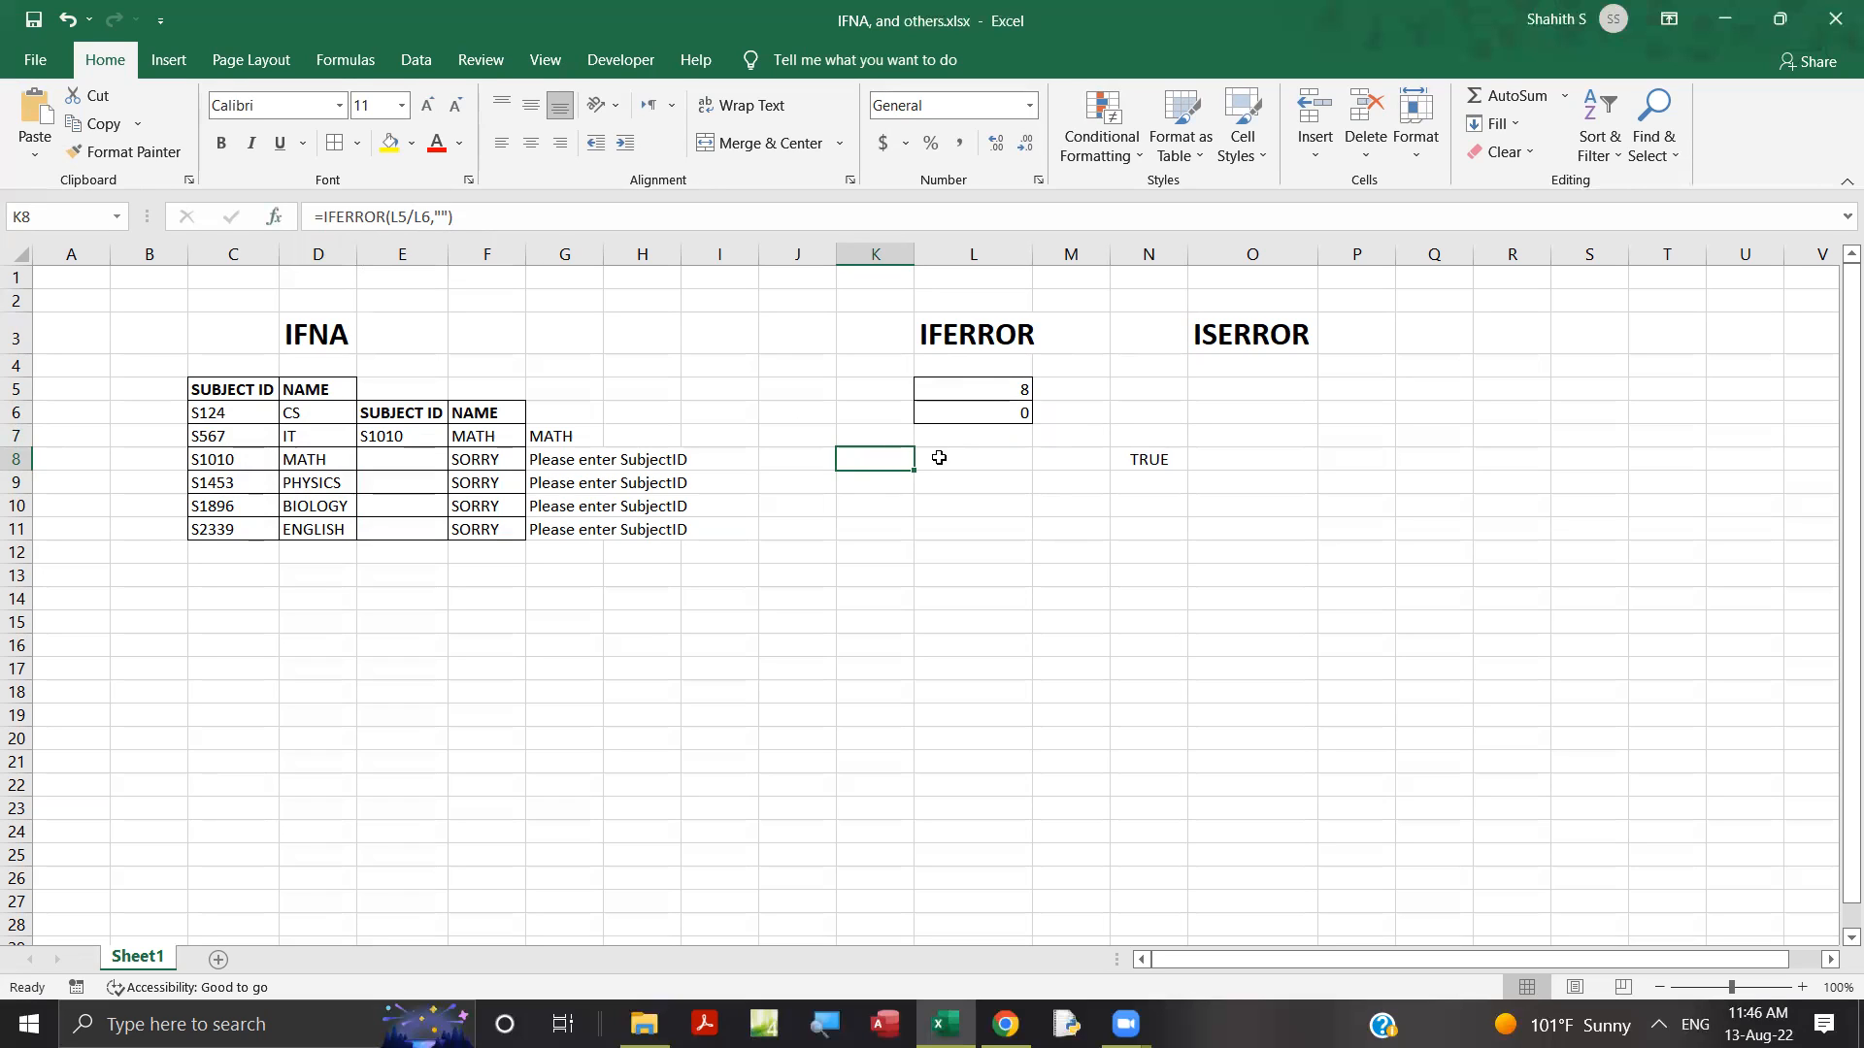
Enter the plain division formula =L5/L6 in L8 without any error handling.
{"action": "left_click", "coordinate": [976, 459]}
{"action": "type", "text": "="}
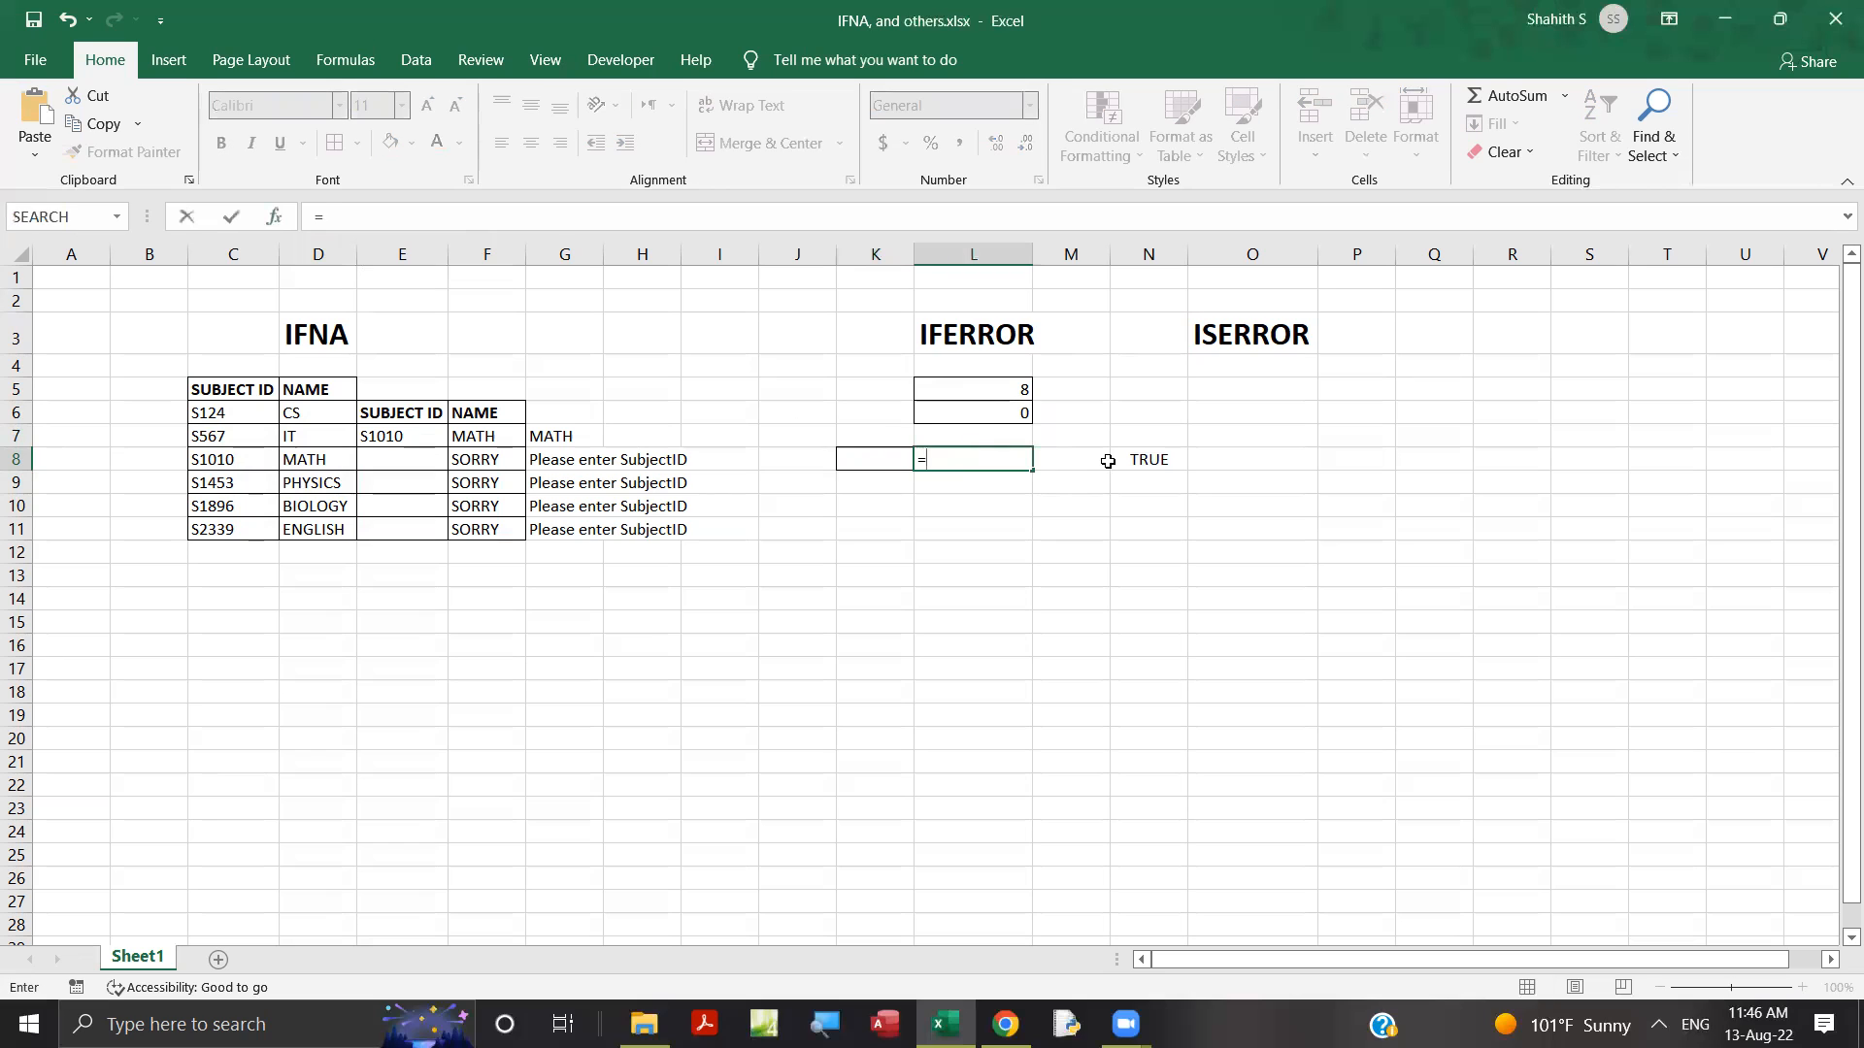
{"action": "left_click", "coordinate": [999, 389]}
{"action": "type", "text": "/"}
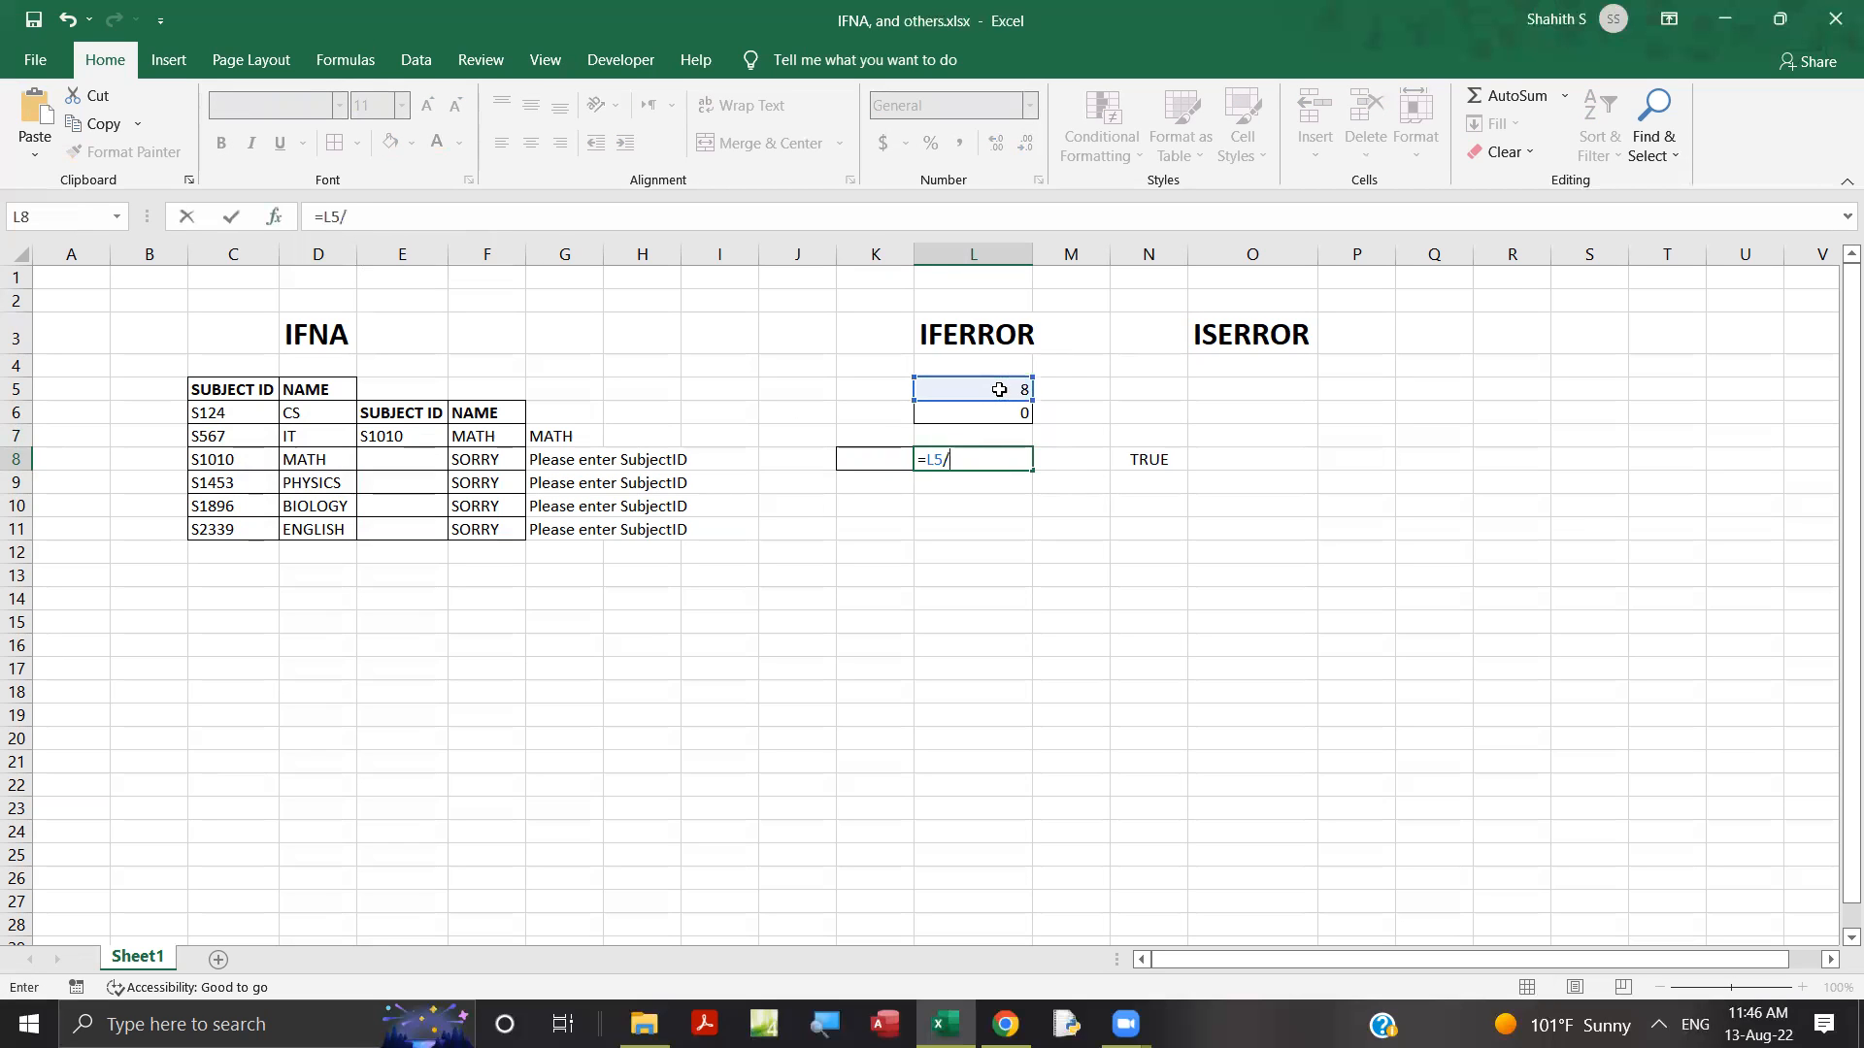
{"action": "left_click", "coordinate": [1024, 412]}
{"action": "key", "text": "Return"}
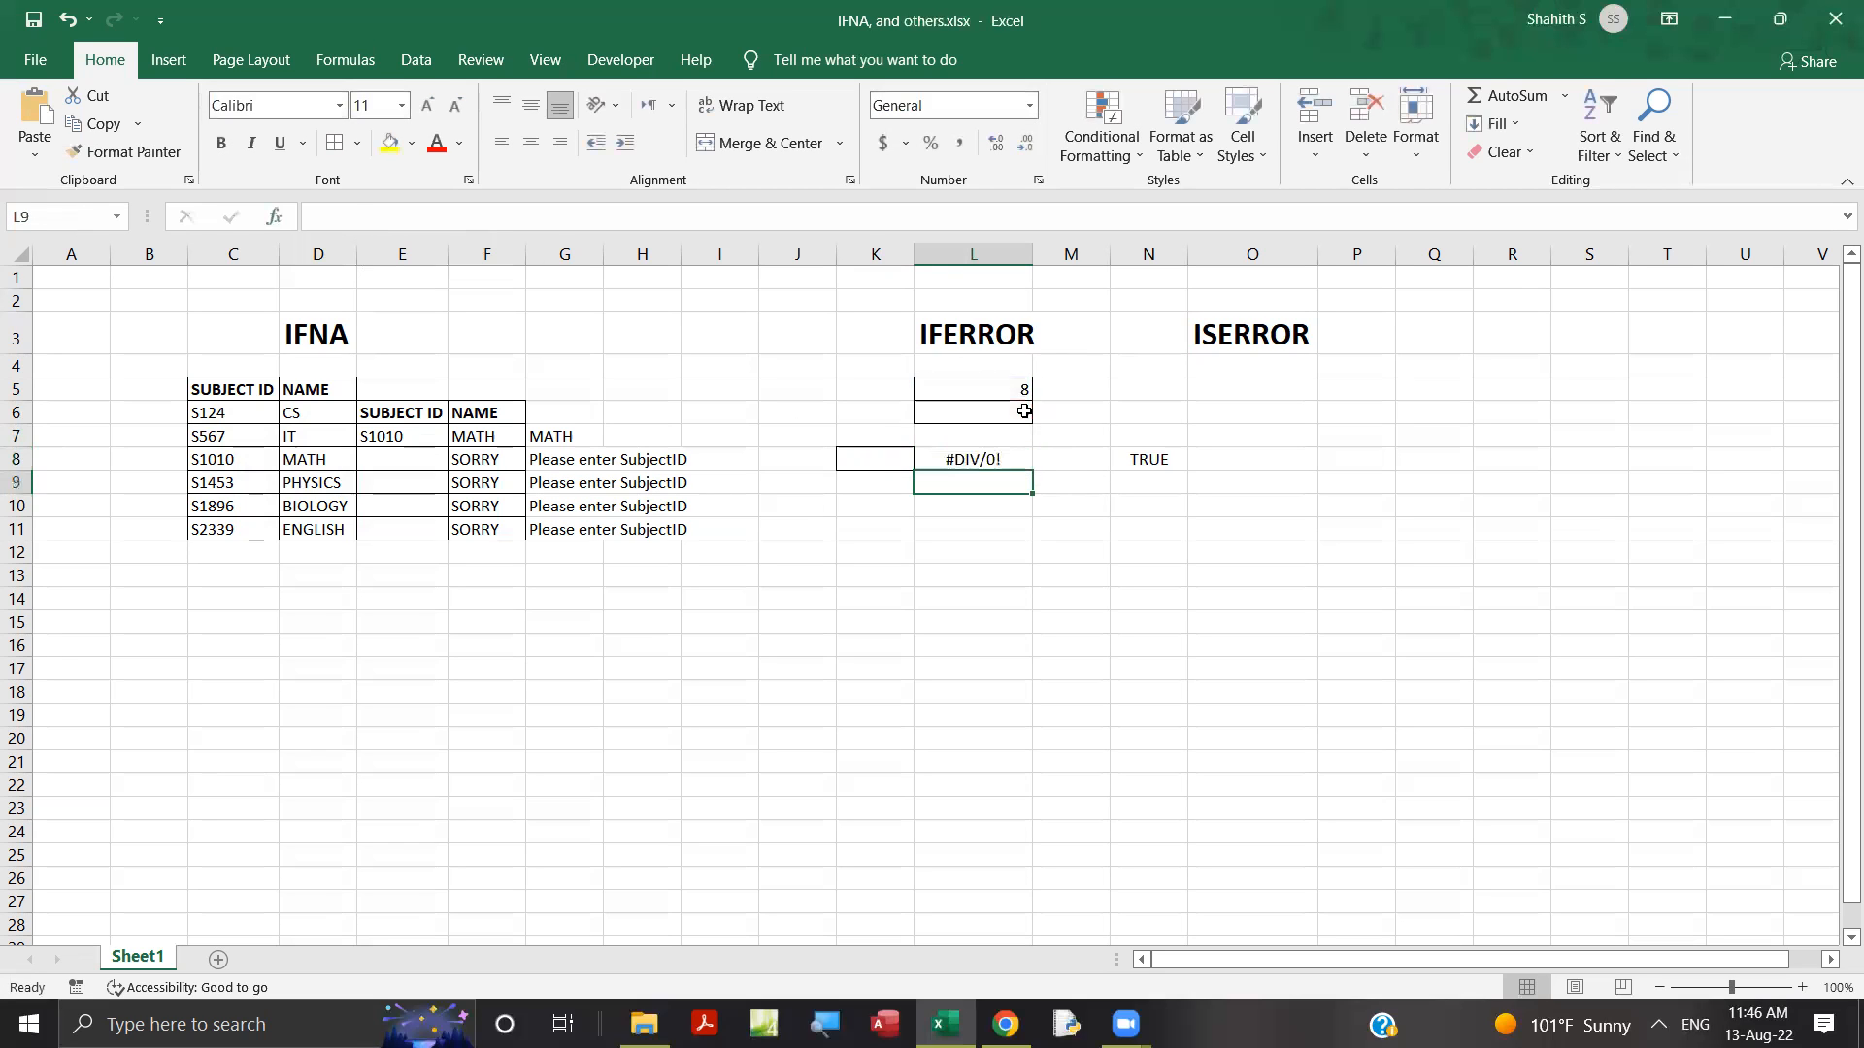
{"action": "left_click", "coordinate": [976, 461]}
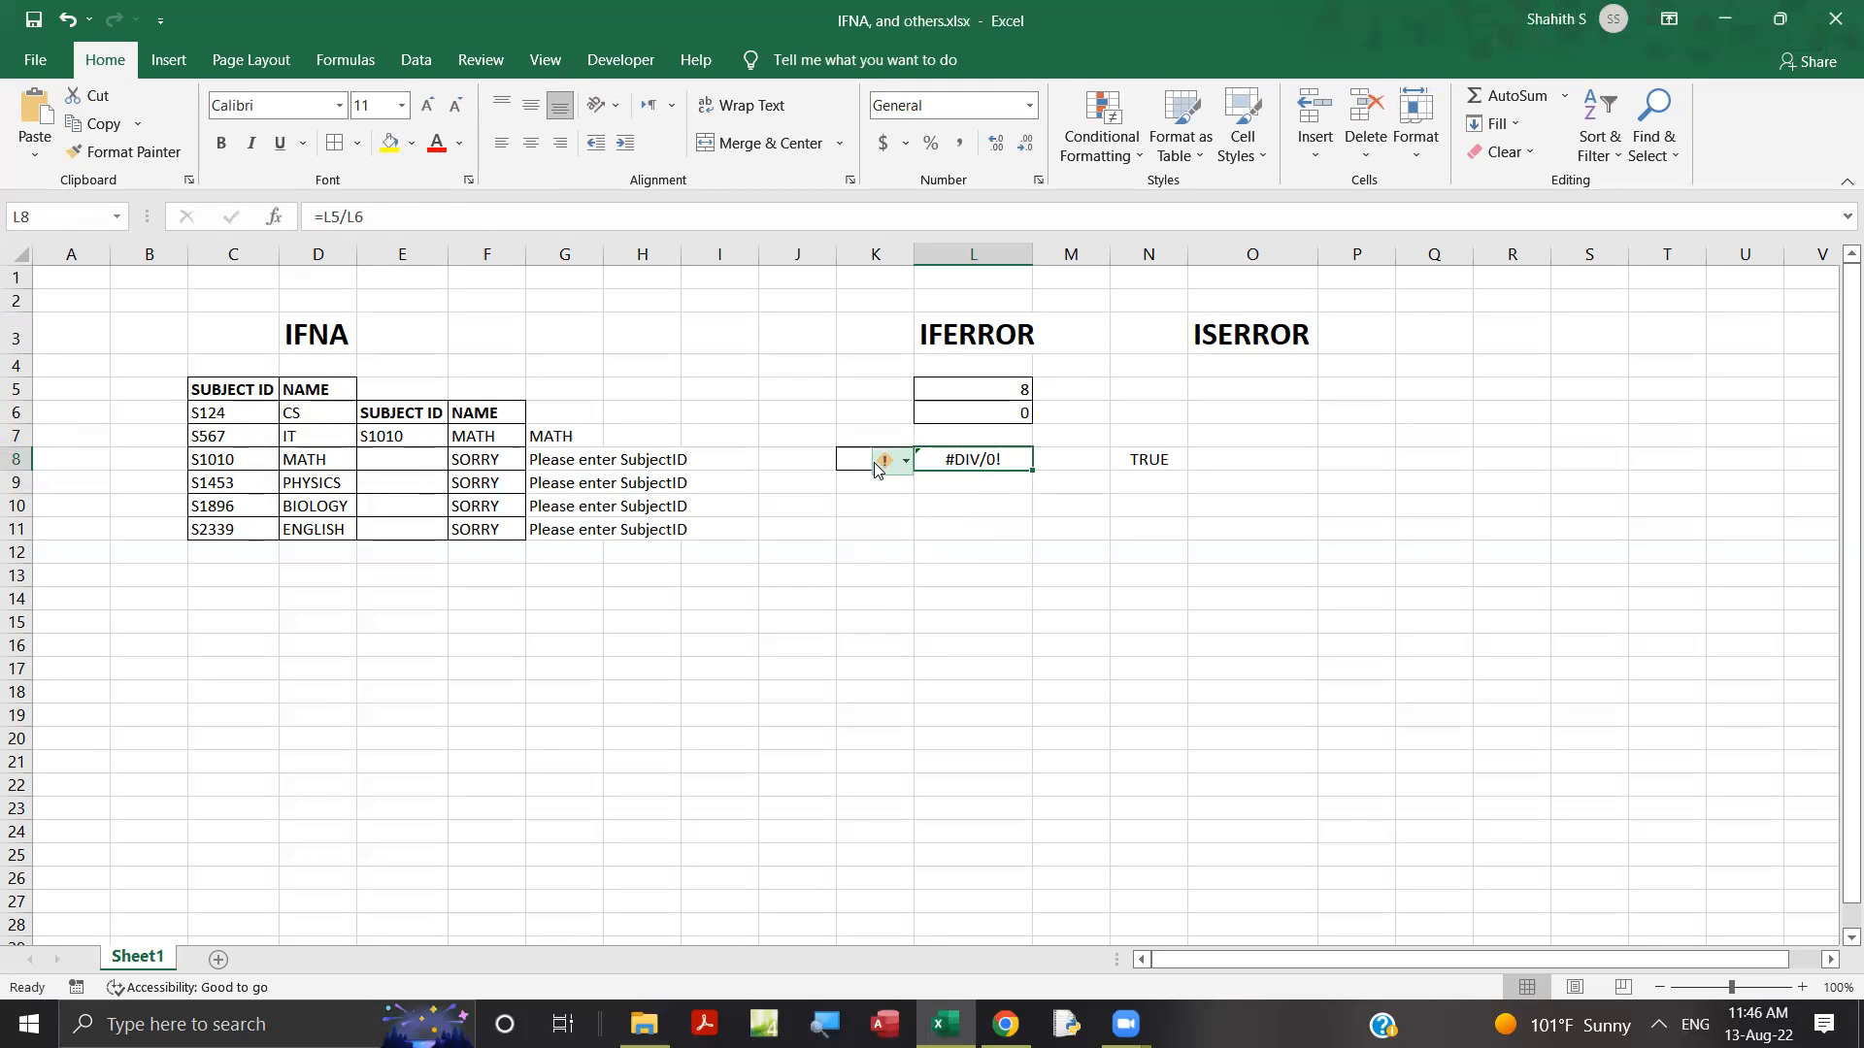
Set the value-if-error text of the IFERROR formula in K8 to "sorry" and review its inputs L5 and L6.
{"action": "left_click", "coordinate": [838, 463]}
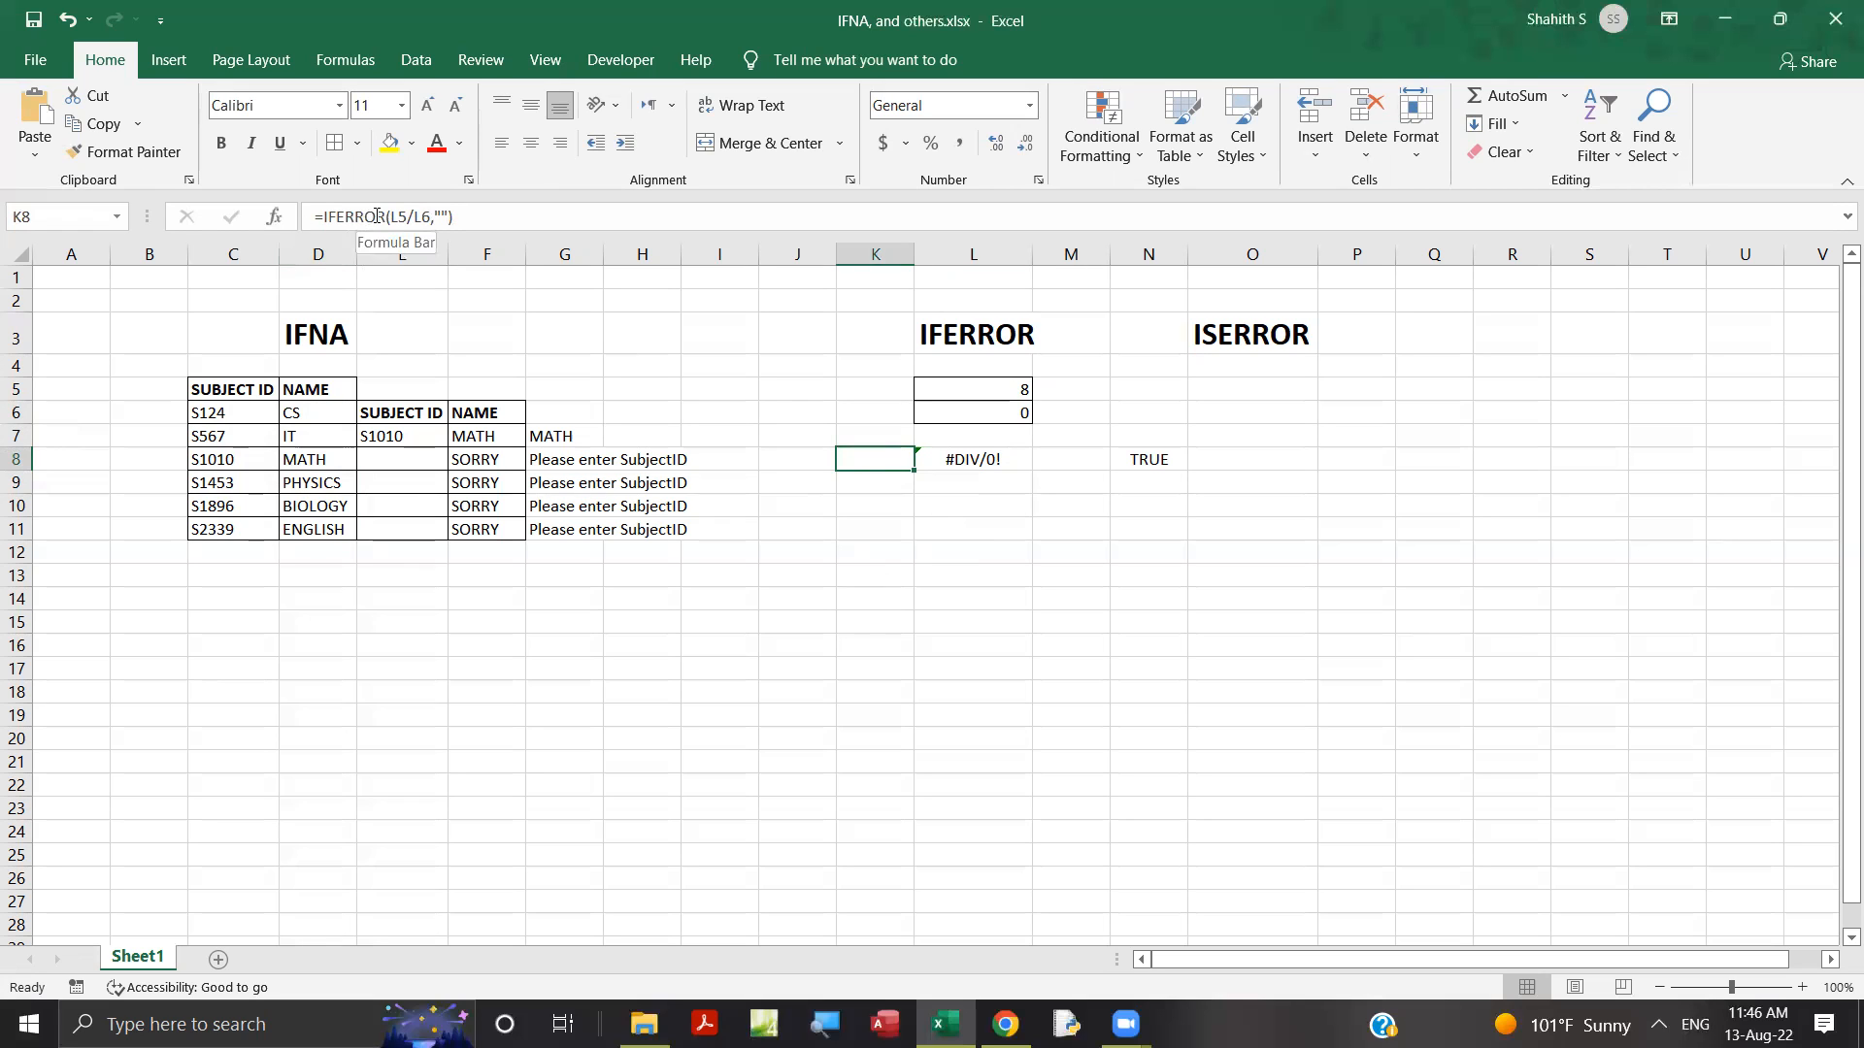
{"action": "left_click", "coordinate": [442, 215]}
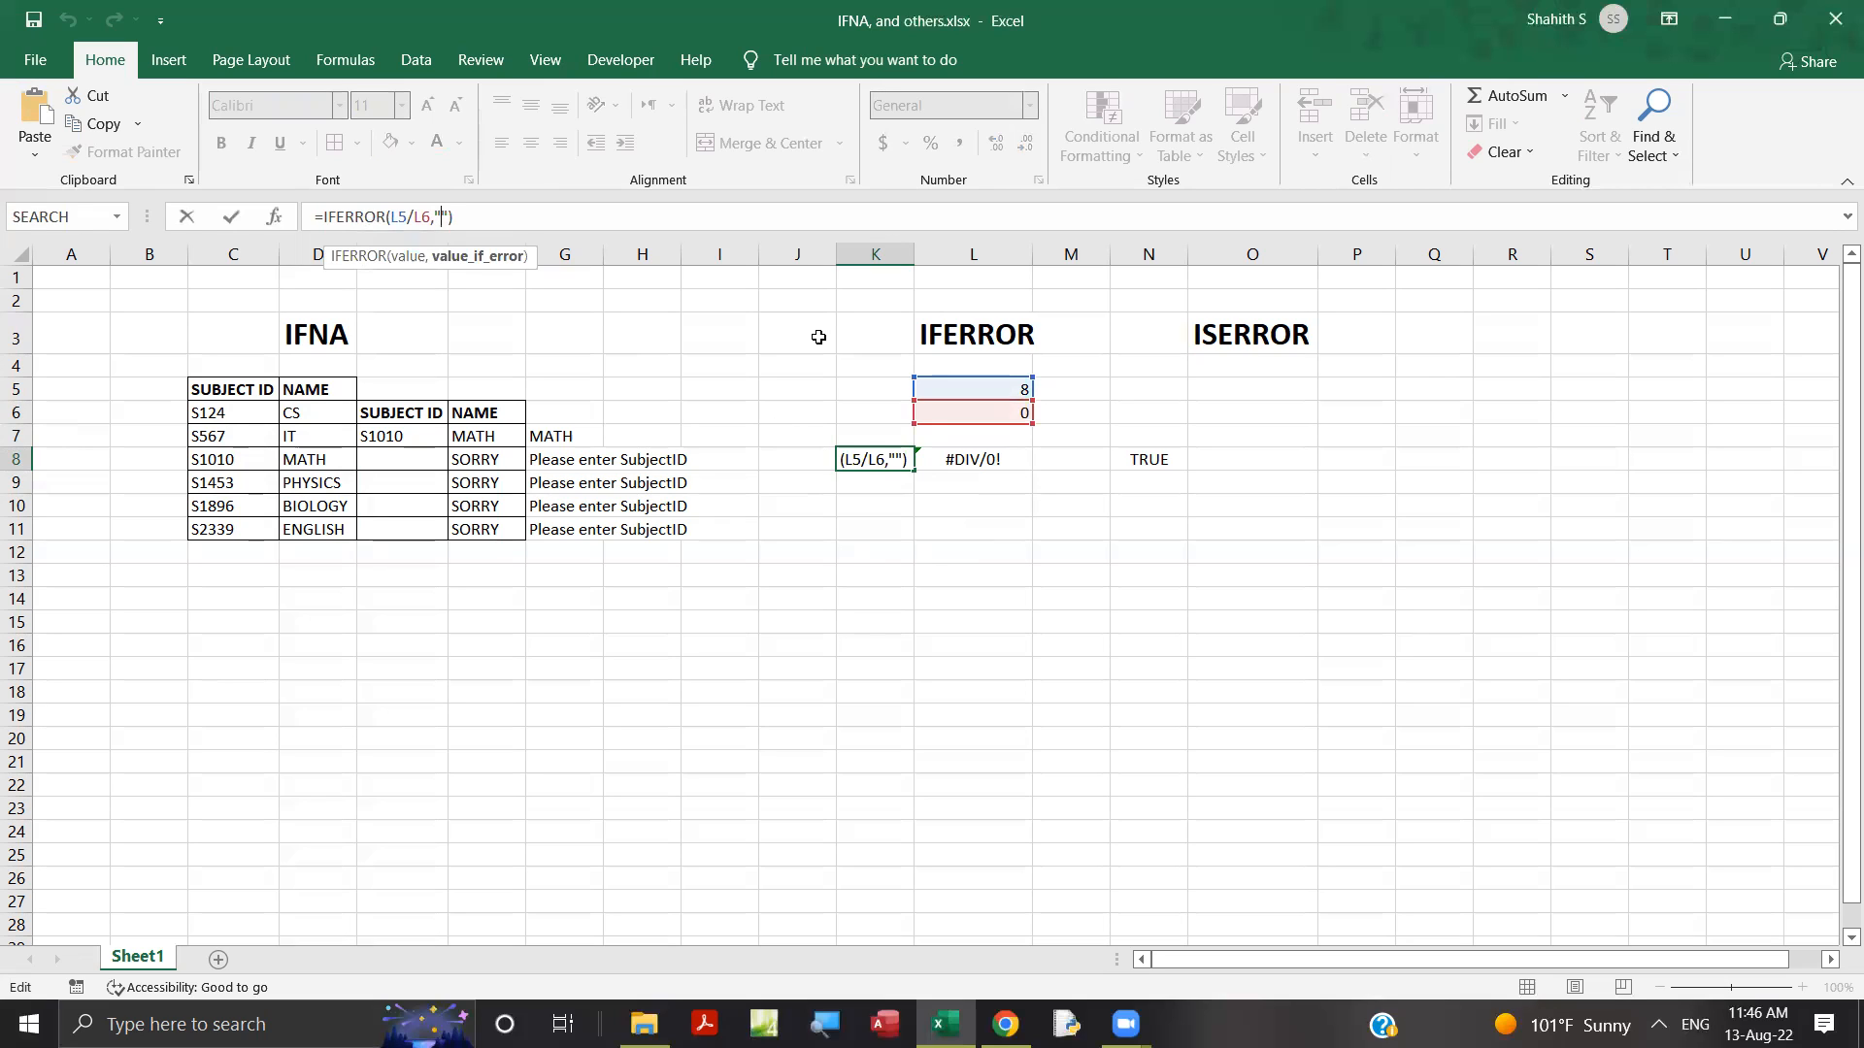
{"action": "type", "text": "sorry"}
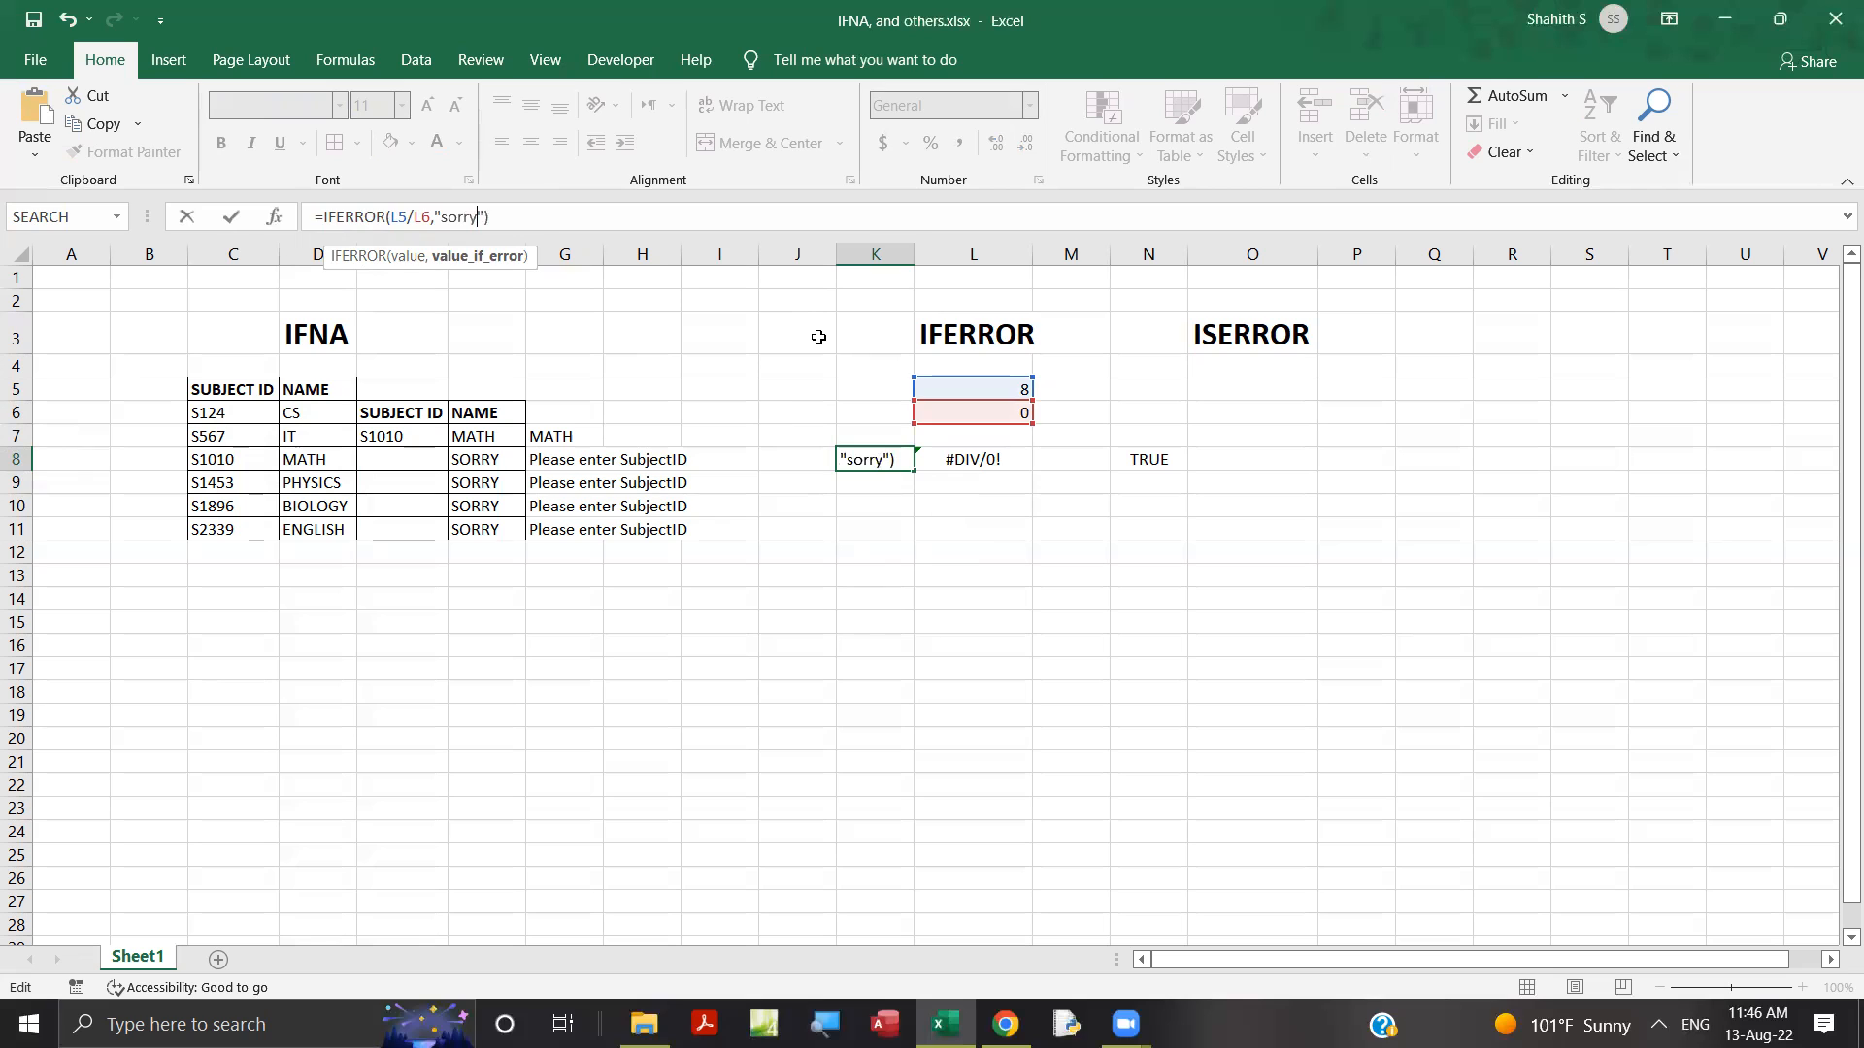
{"action": "key", "text": "Return"}
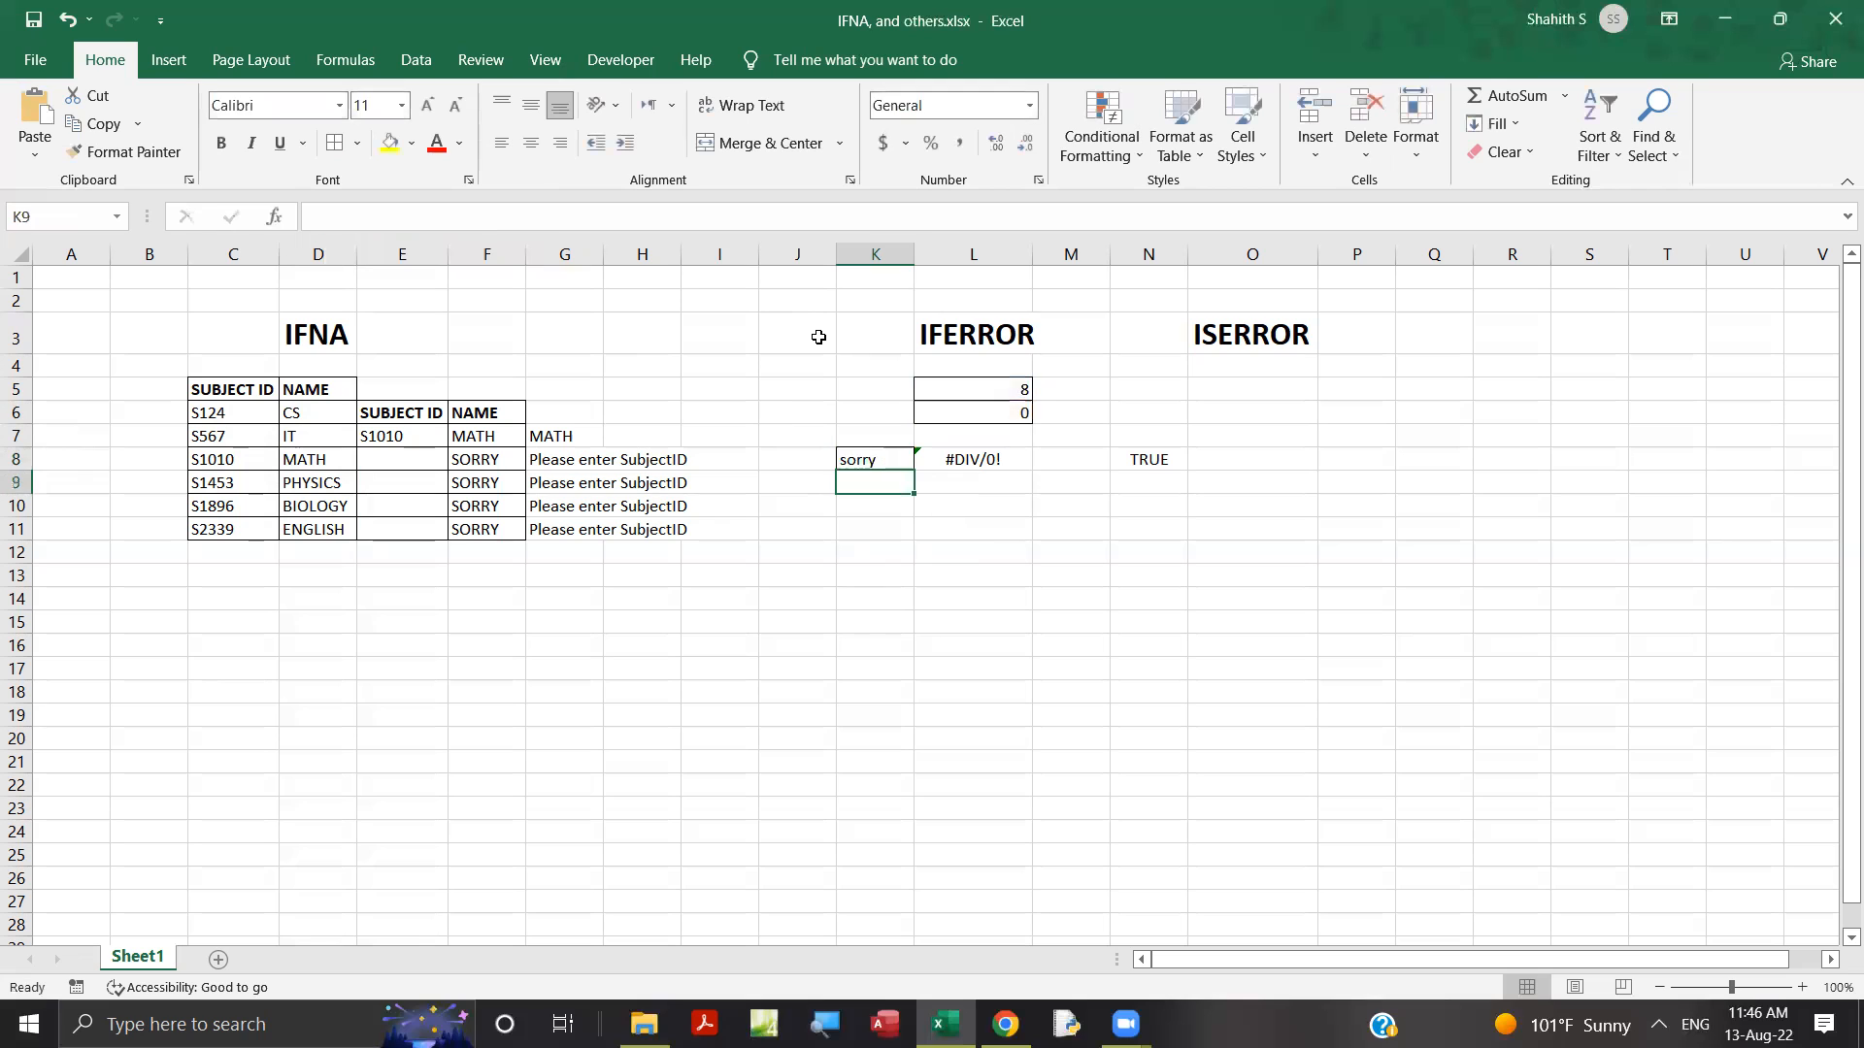
{"action": "left_click", "coordinate": [862, 459]}
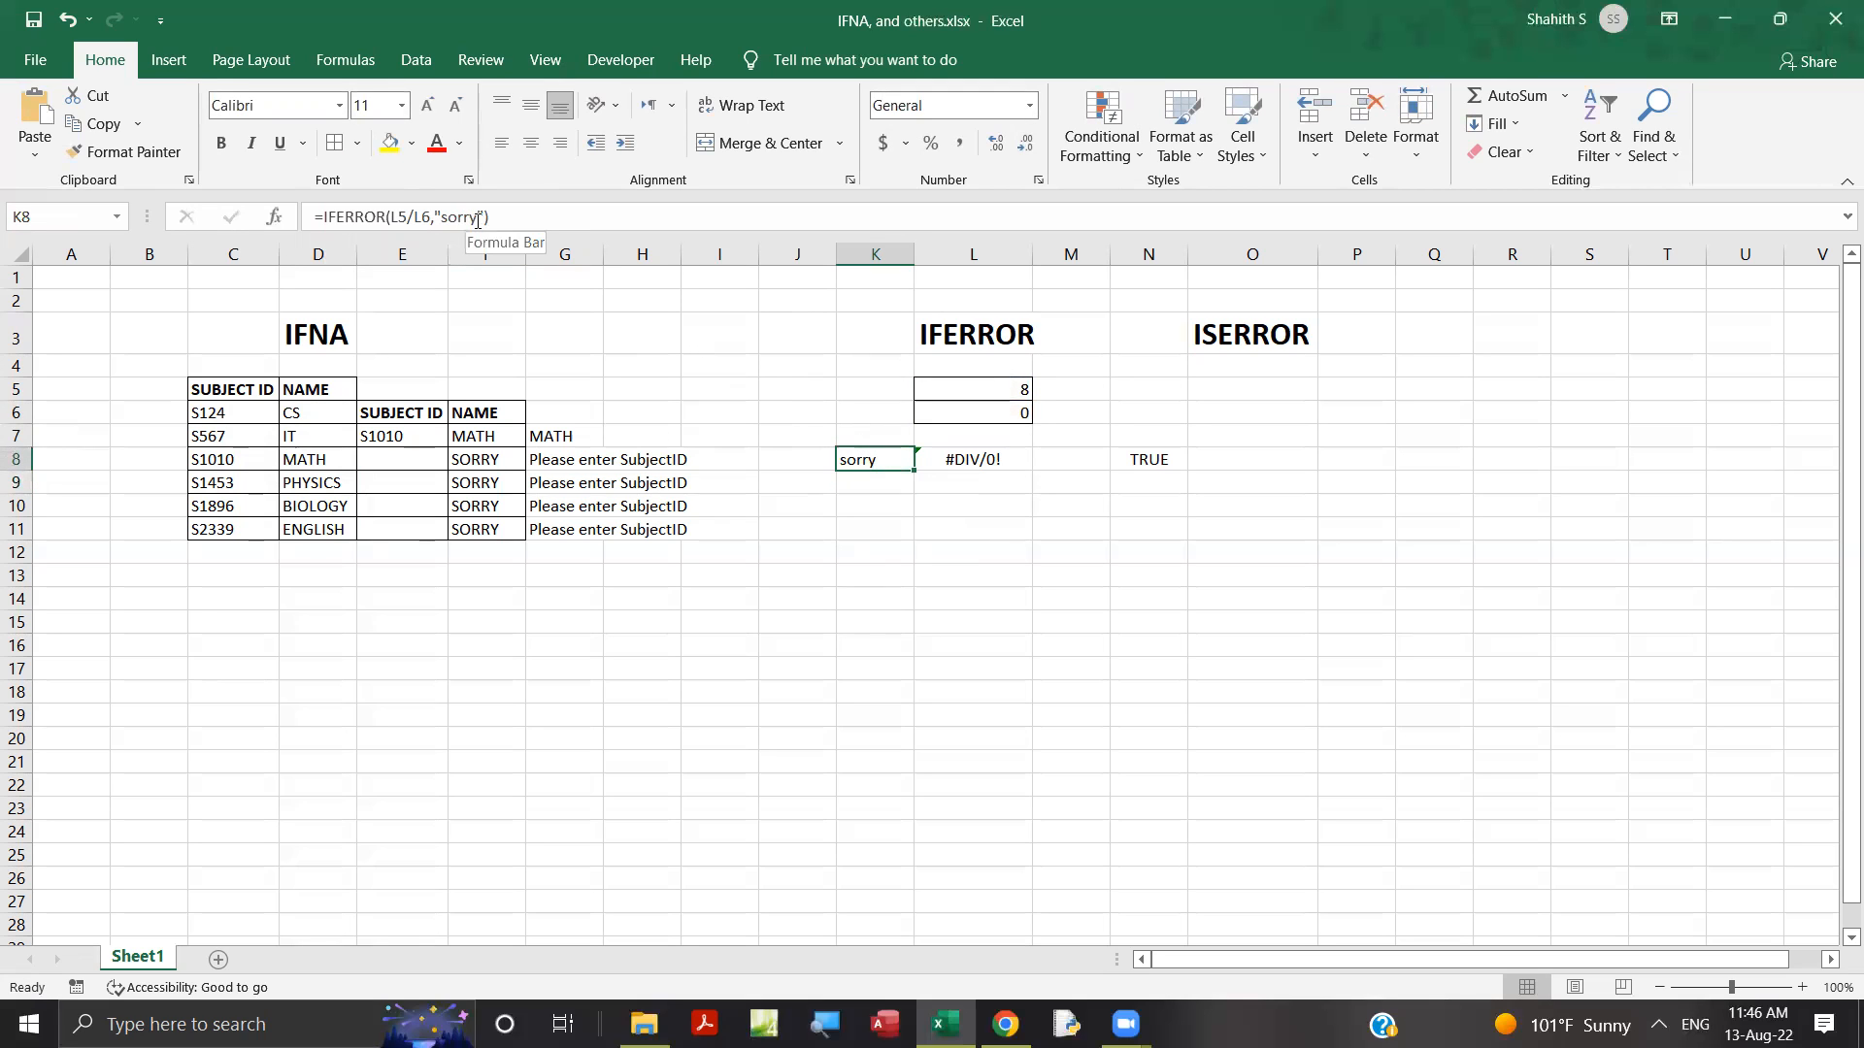
{"action": "left_click", "coordinate": [976, 390]}
{"action": "left_click", "coordinate": [976, 412]}
Review the ISERROR formula in N8 and set the divisor in L6 to 2.
{"action": "left_click", "coordinate": [1215, 338]}
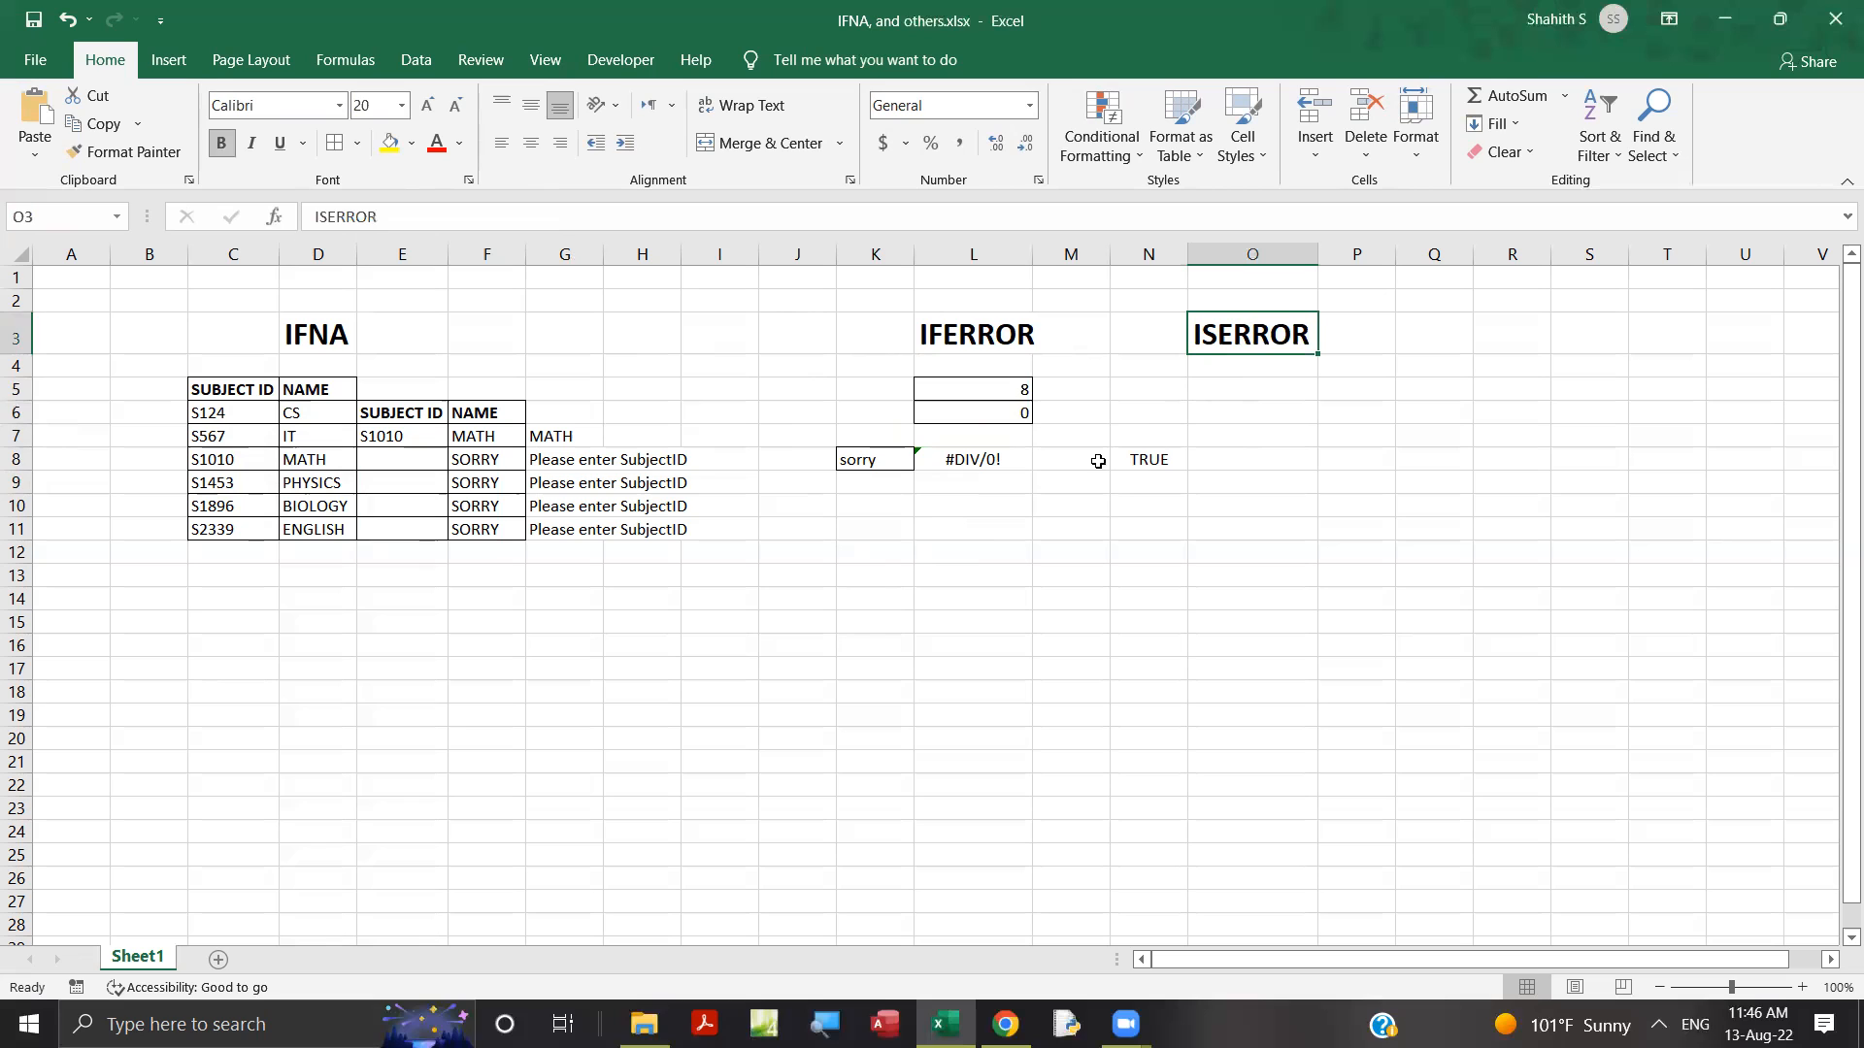
{"action": "left_click", "coordinate": [1152, 463]}
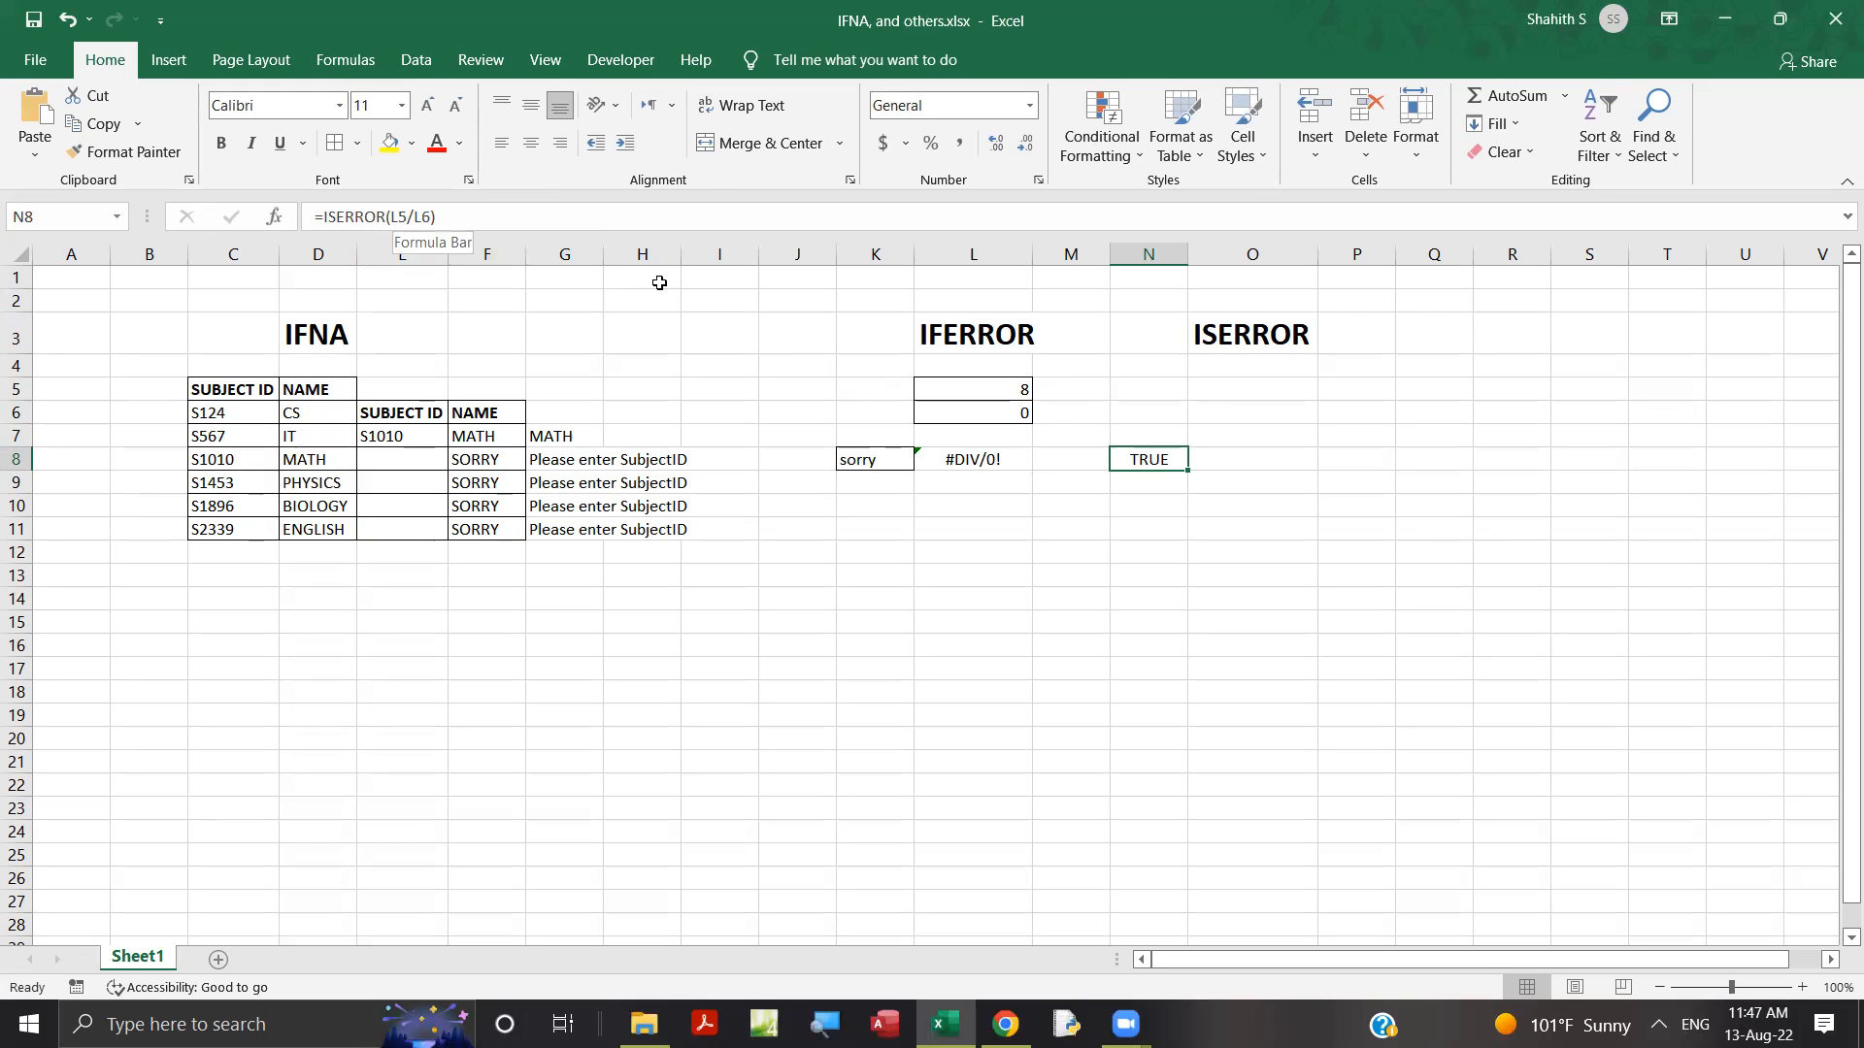
{"action": "left_click", "coordinate": [991, 415]}
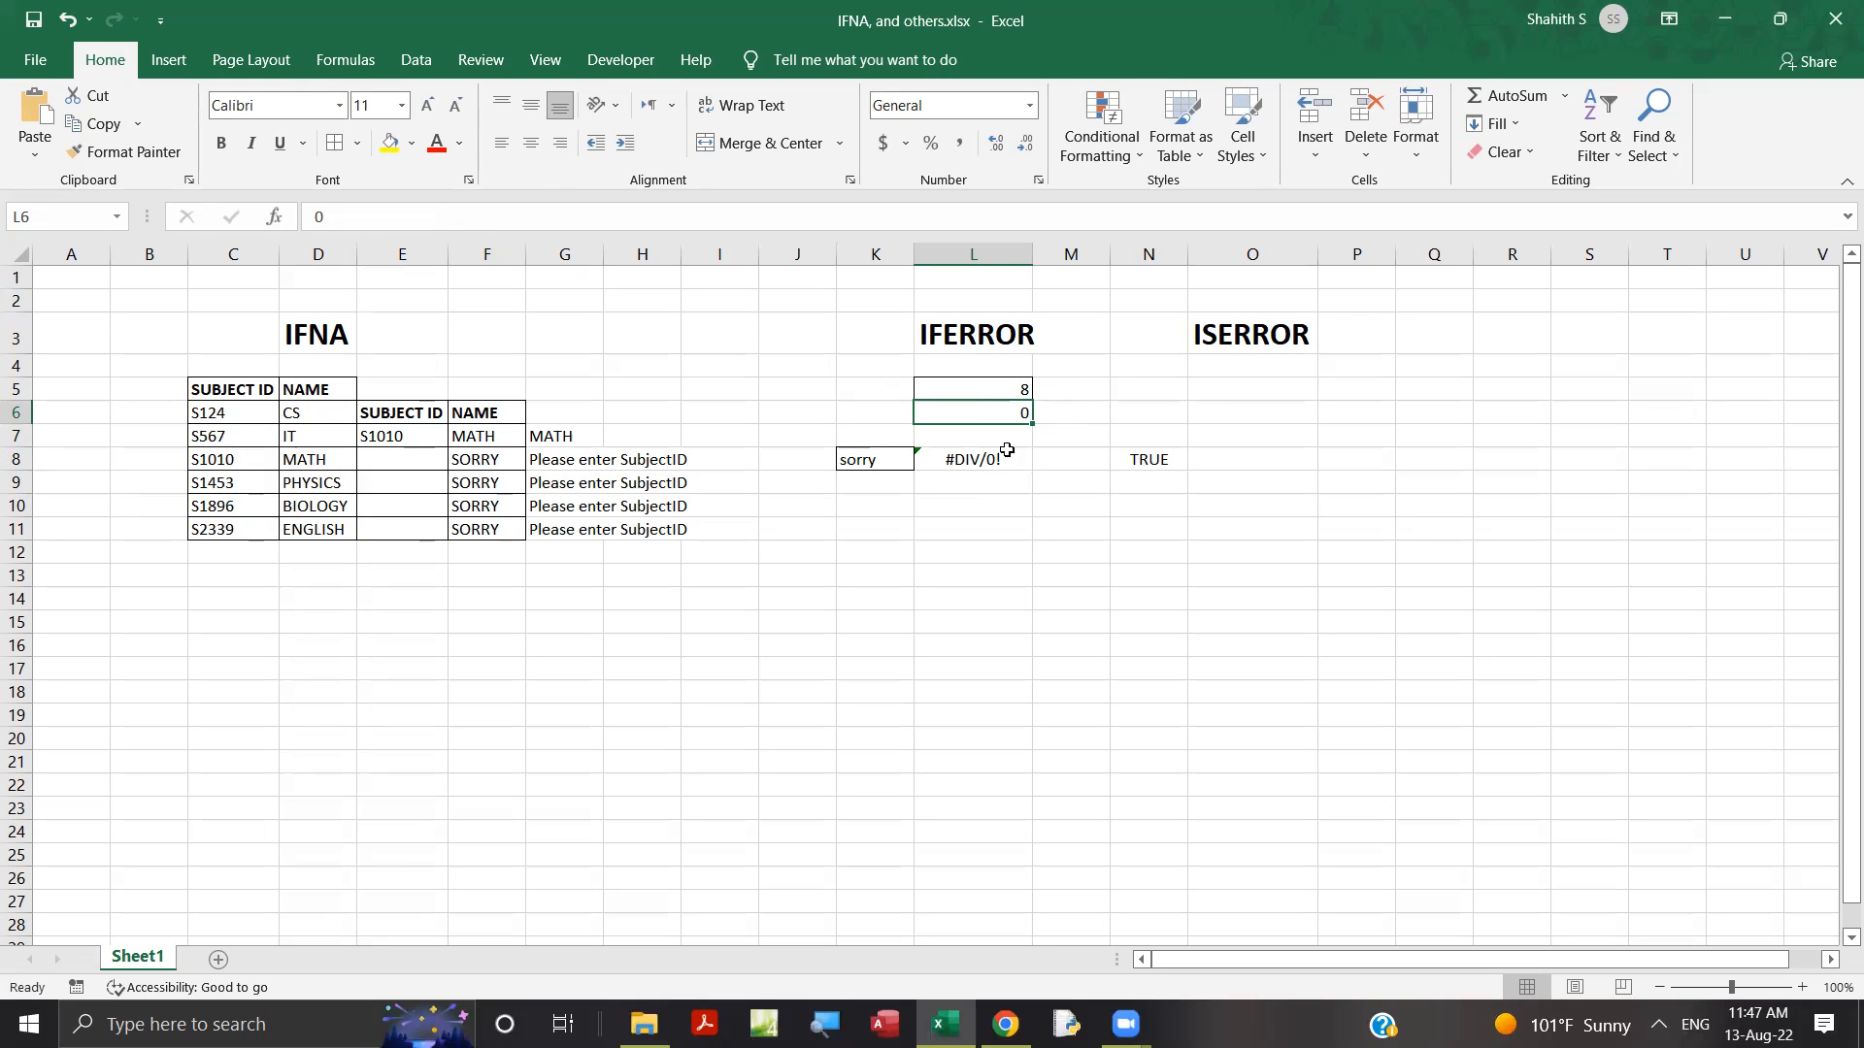
{"action": "left_click", "coordinate": [1152, 462]}
{"action": "left_click", "coordinate": [979, 409]}
{"action": "type", "text": "2"}
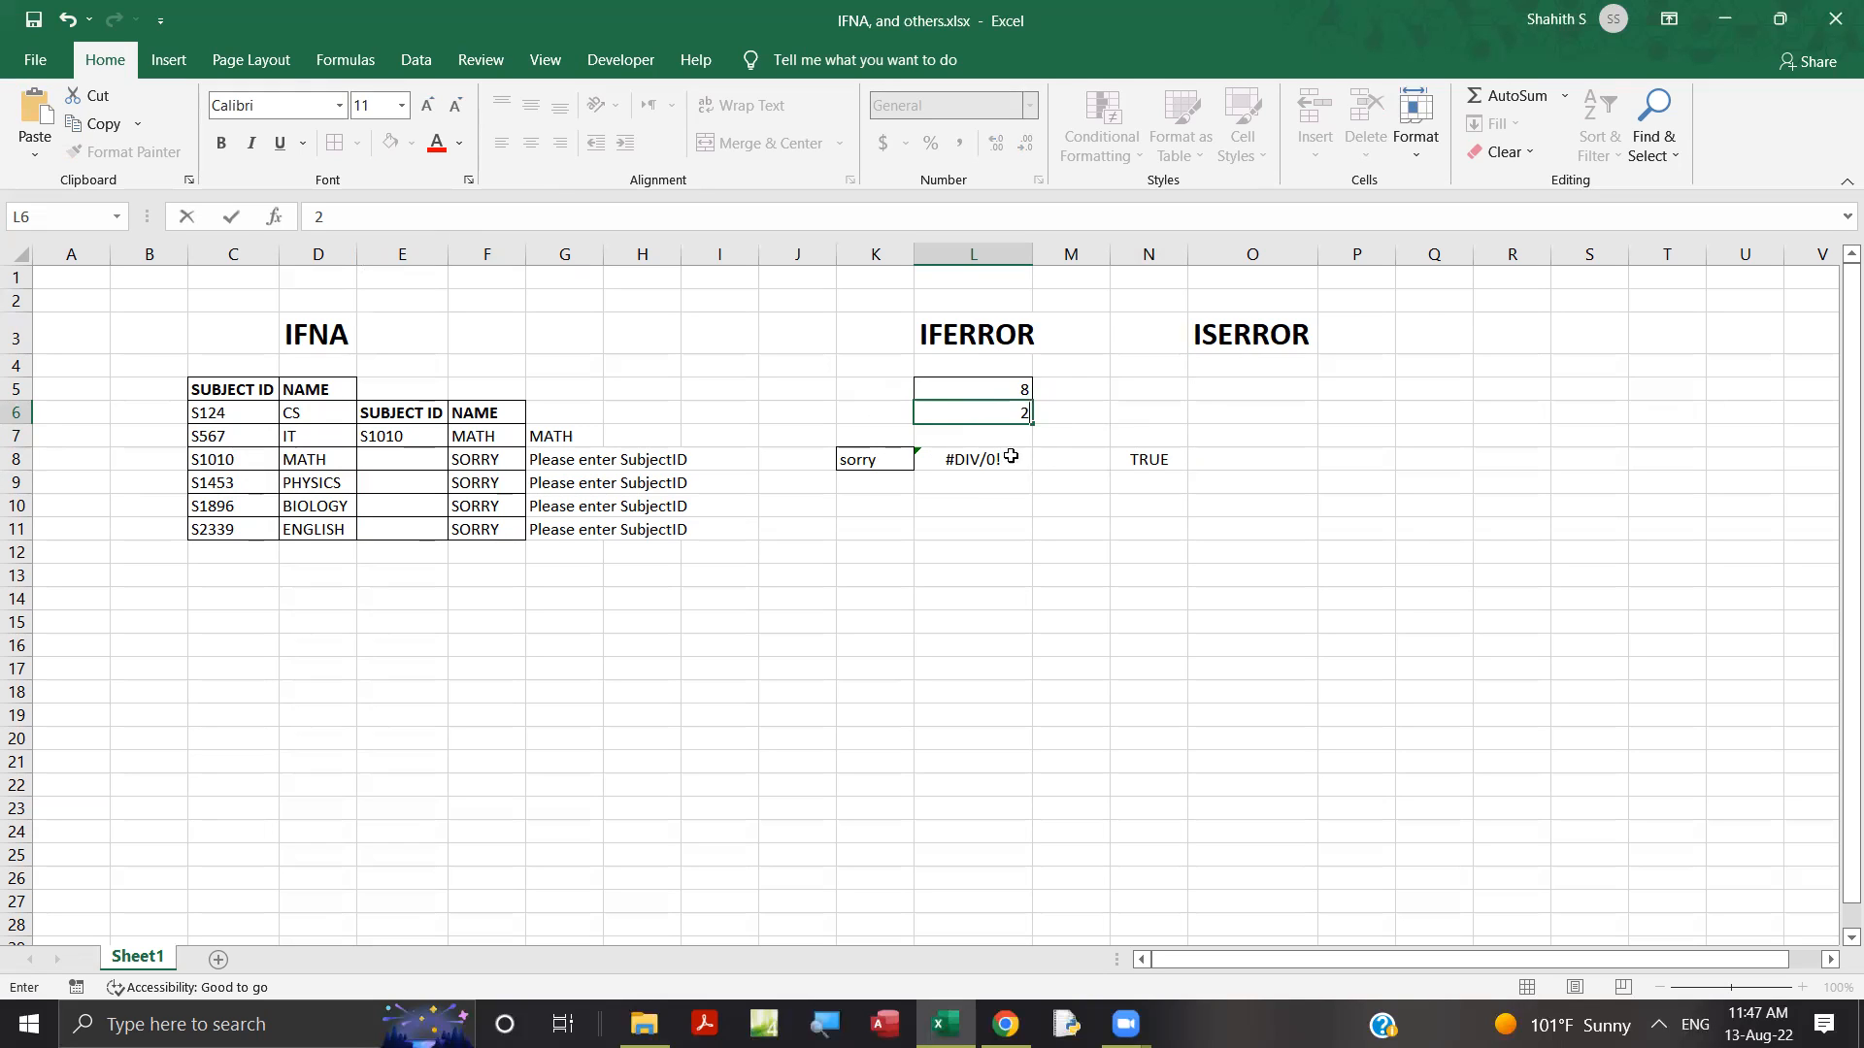
{"action": "left_click", "coordinate": [974, 460]}
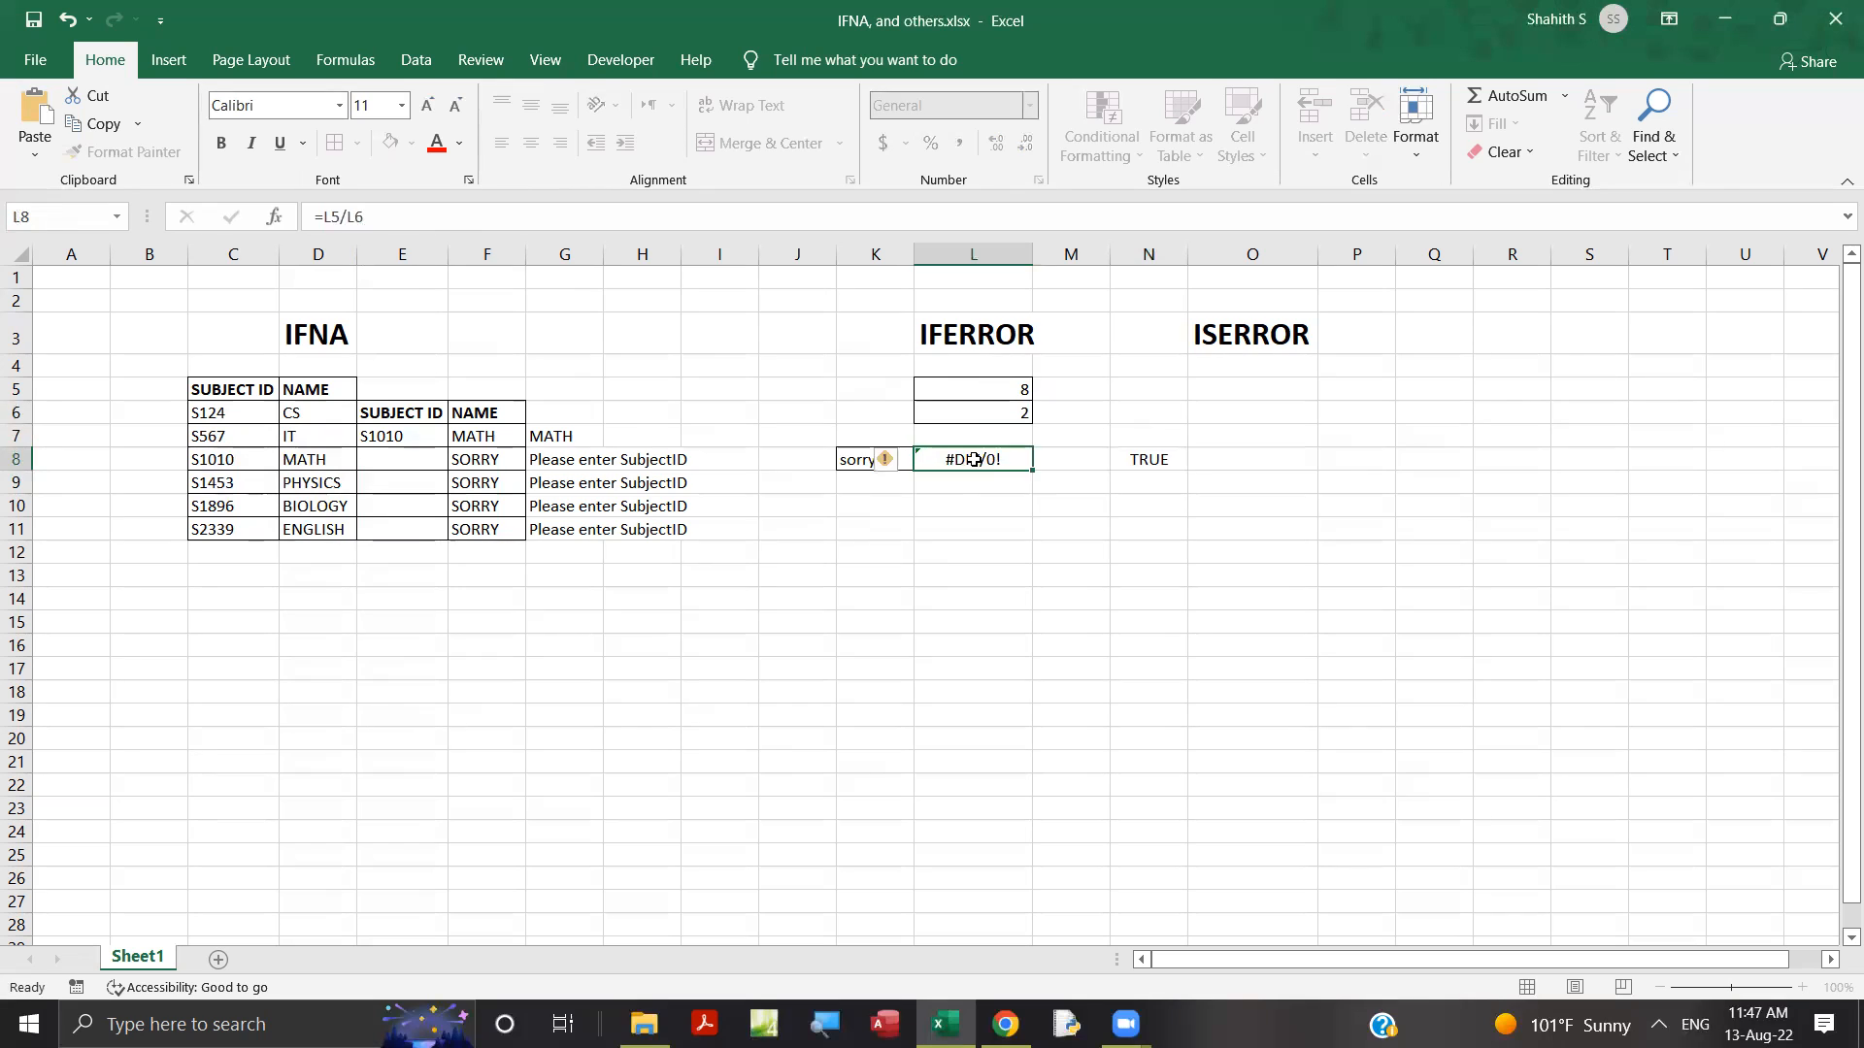
Compare the ISERROR, IFERROR and plain division formulas in N8, K8 and L8 against their inputs L5 and L6.
{"action": "left_click", "coordinate": [1119, 461]}
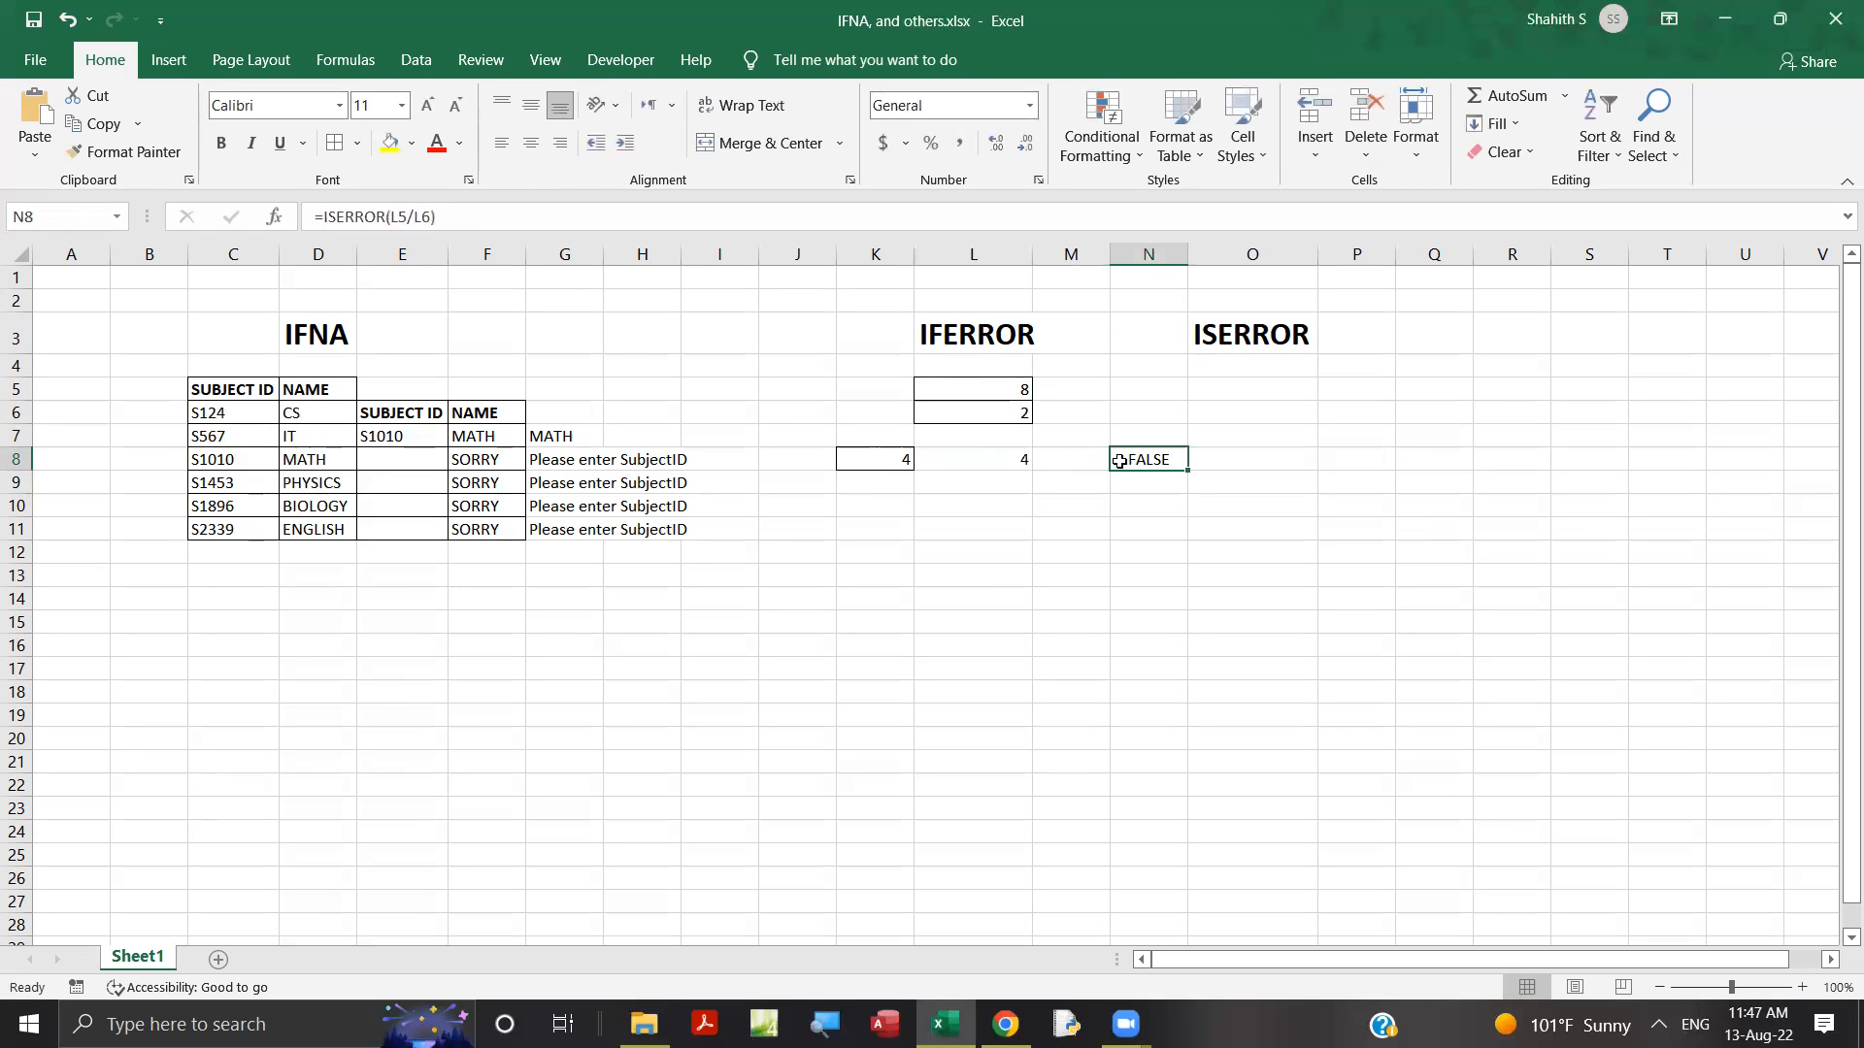
{"action": "left_click", "coordinate": [906, 460]}
{"action": "left_click", "coordinate": [1001, 457]}
{"action": "left_click", "coordinate": [1165, 461]}
{"action": "left_click_drag", "start_coordinate": [1002, 389], "coordinate": [1011, 404]}
{"action": "left_click", "coordinate": [1011, 408]}
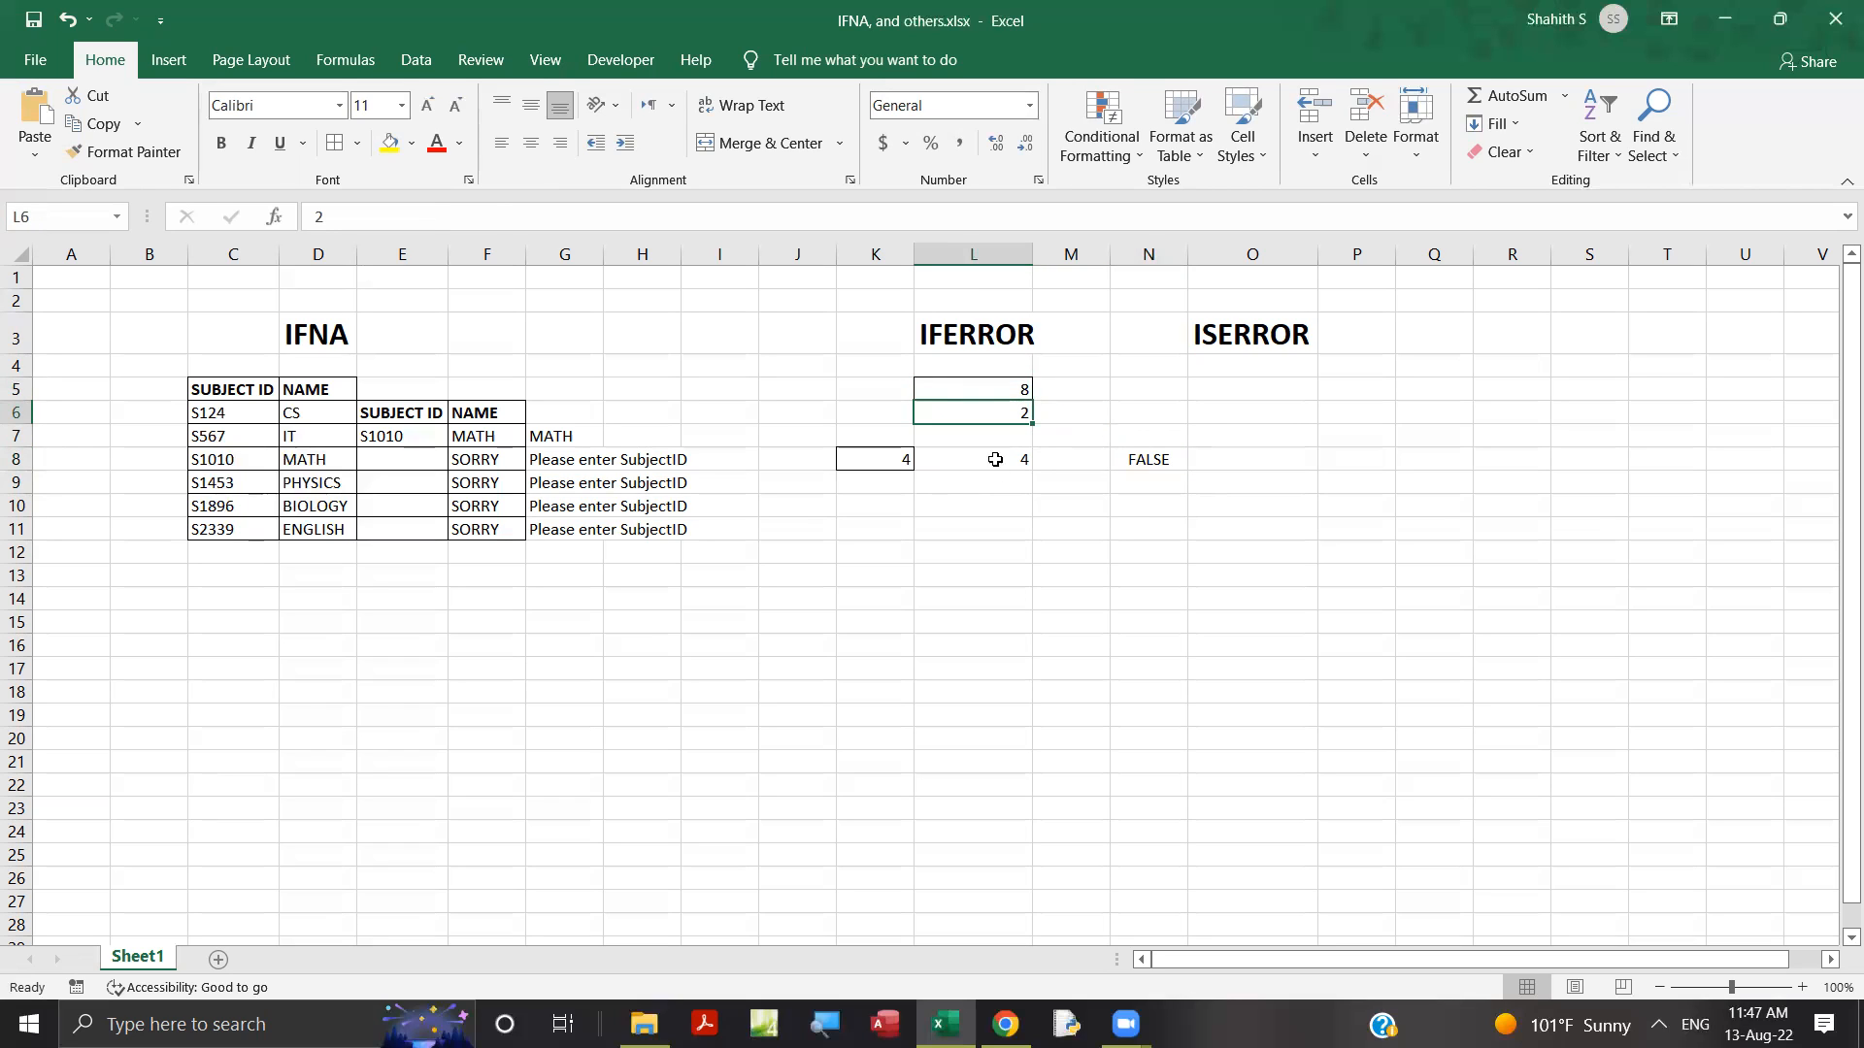
{"action": "left_click", "coordinate": [1154, 464]}
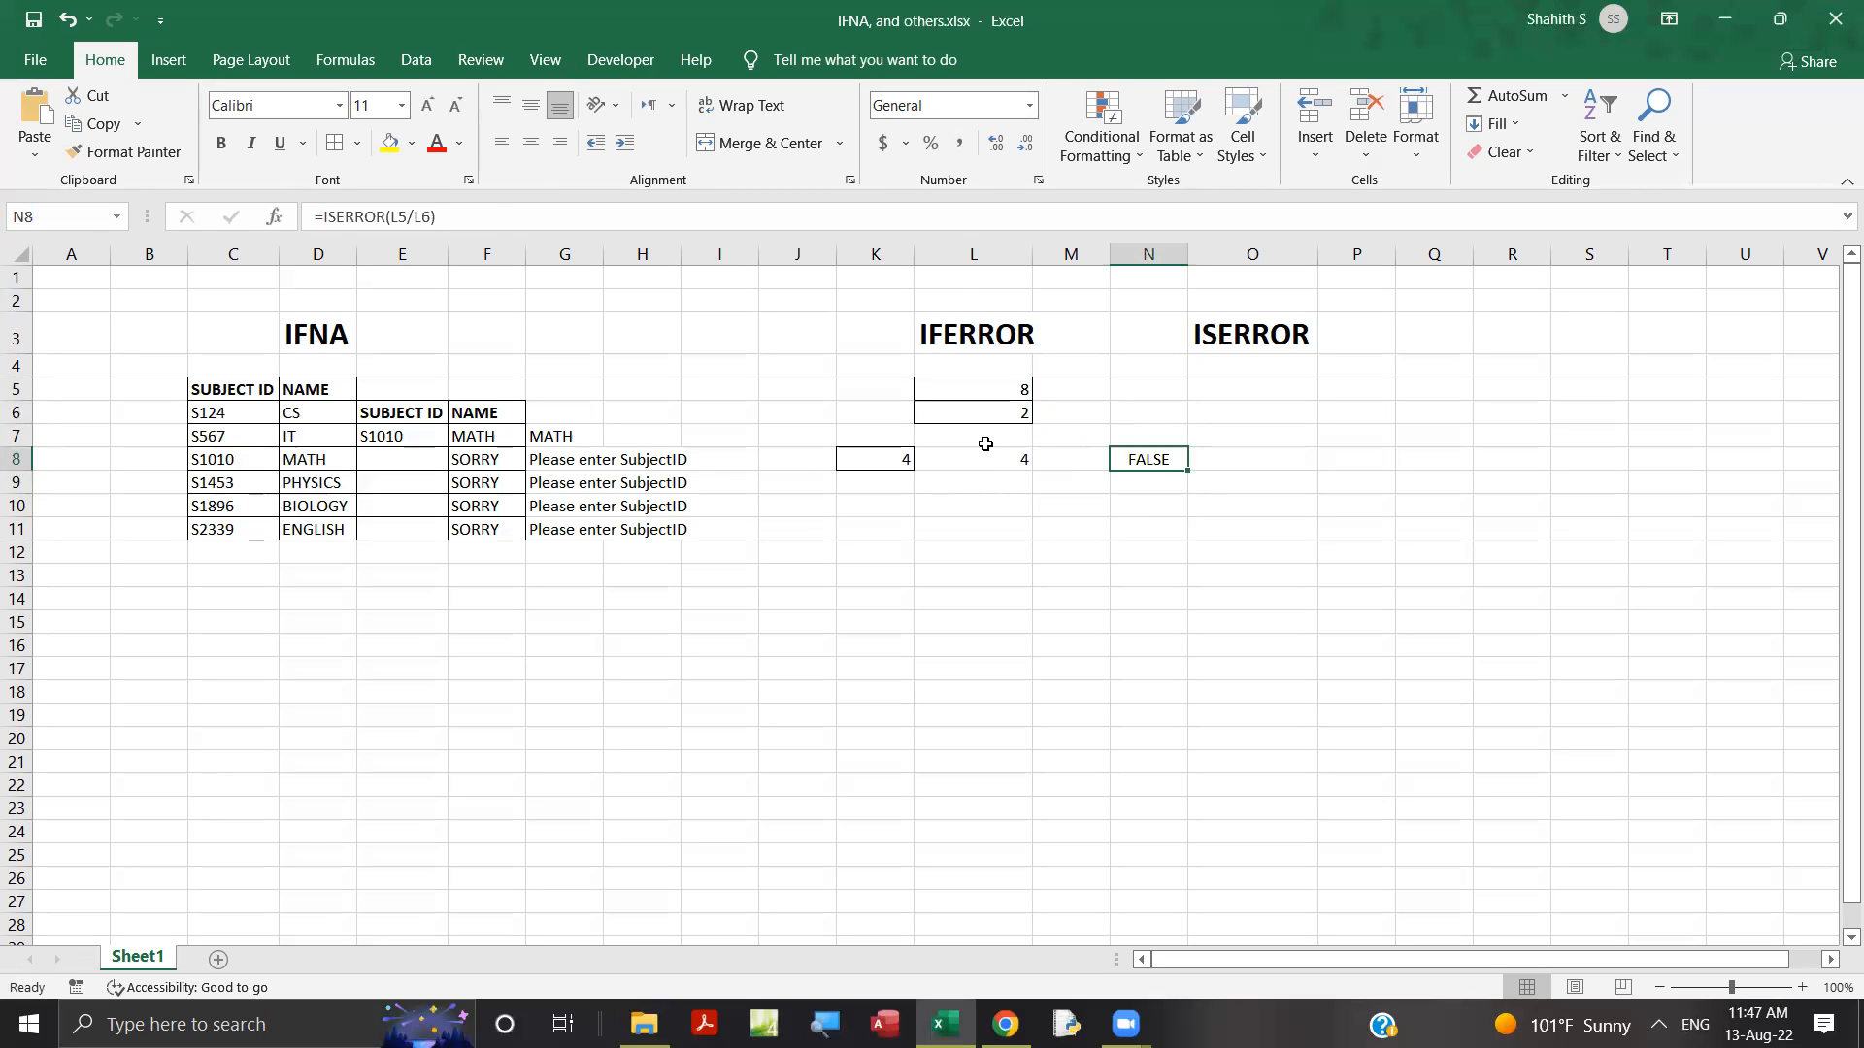